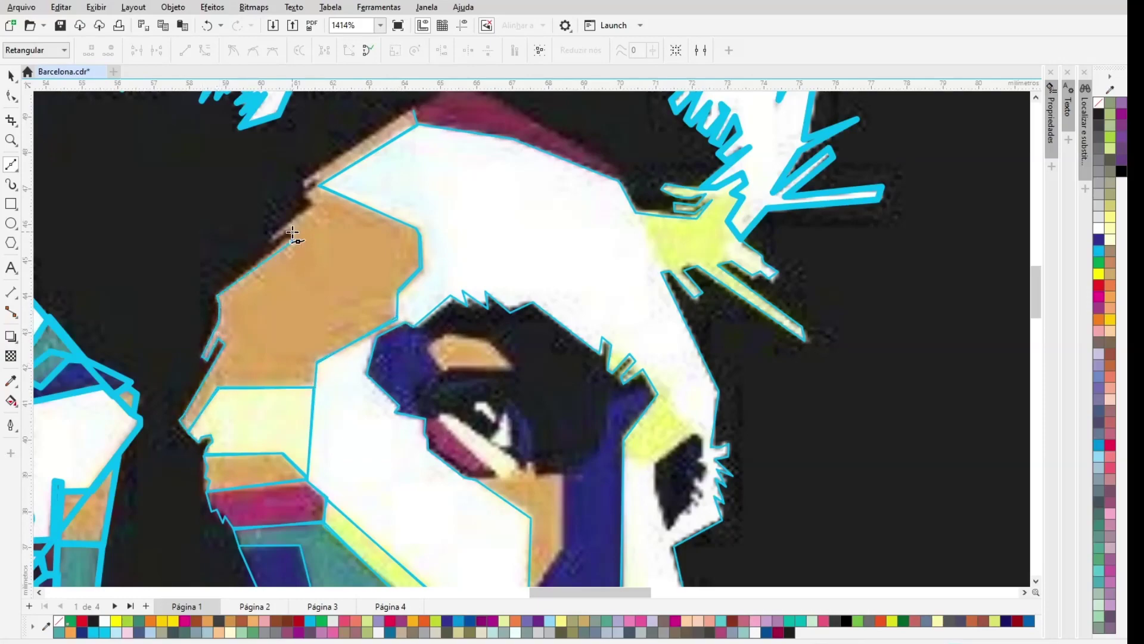
# Step: Close the outline around the tan forehead area and trace the maroon band along the top of the forehead
pyautogui.click(378, 124)
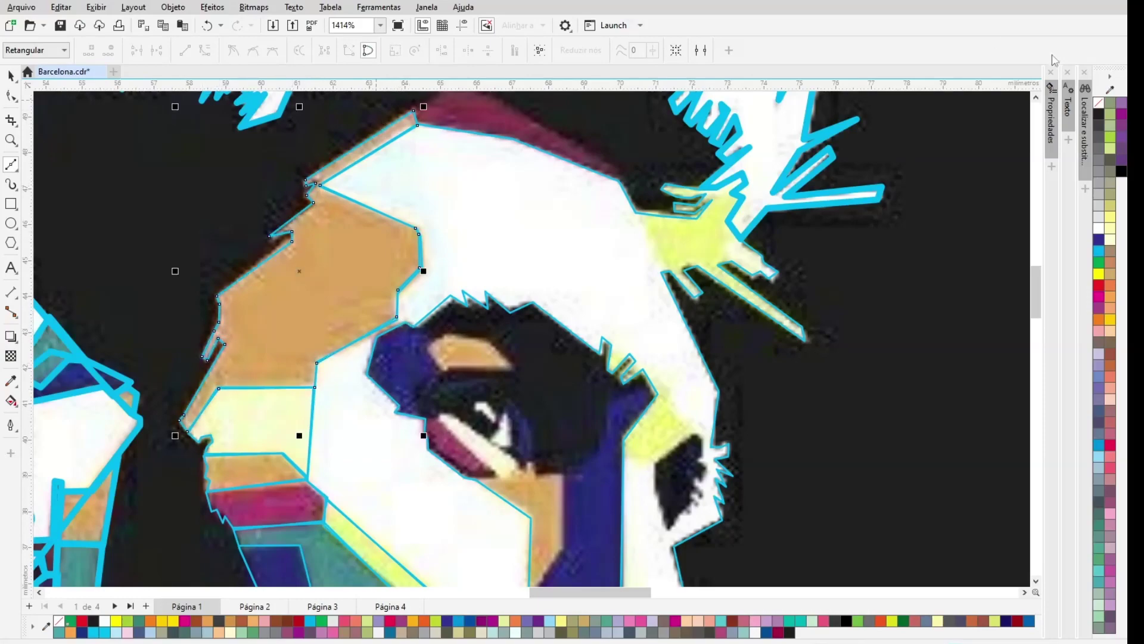
pyautogui.scroll(3, 586, 253)
pyautogui.click(636, 361)
pyautogui.click(619, 317)
pyautogui.click(540, 273)
pyautogui.click(496, 246)
pyautogui.click(440, 235)
pyautogui.click(440, 245)
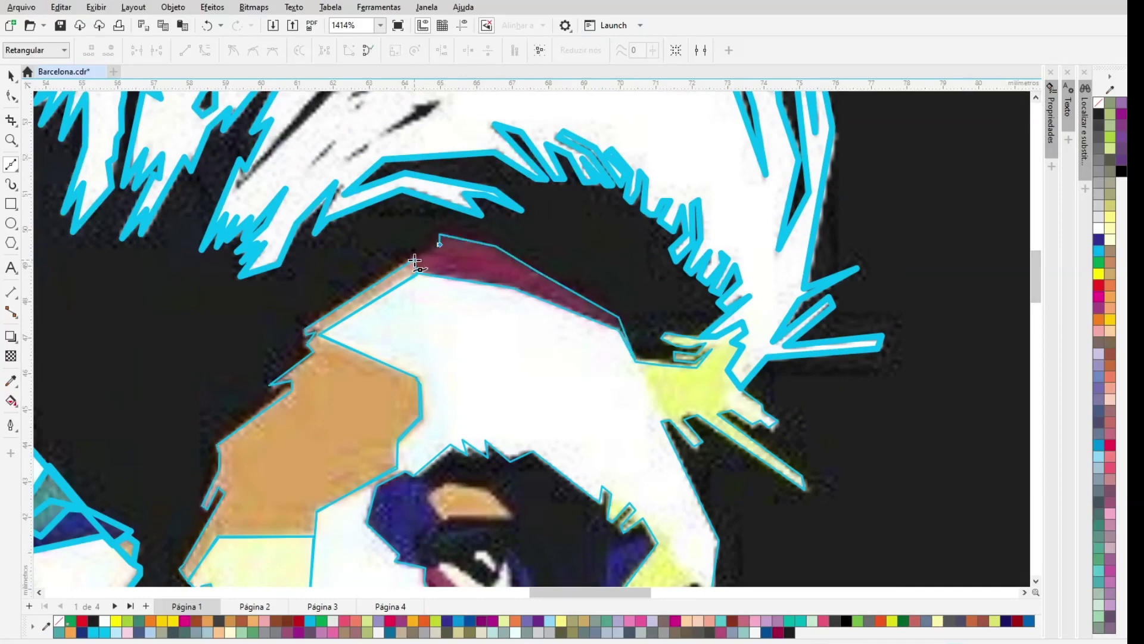
pyautogui.click(636, 361)
# Step: Outline the cream lower-eyelid strip and the two small white highlights inside the eye
pyautogui.scroll(-3, 409, 372)
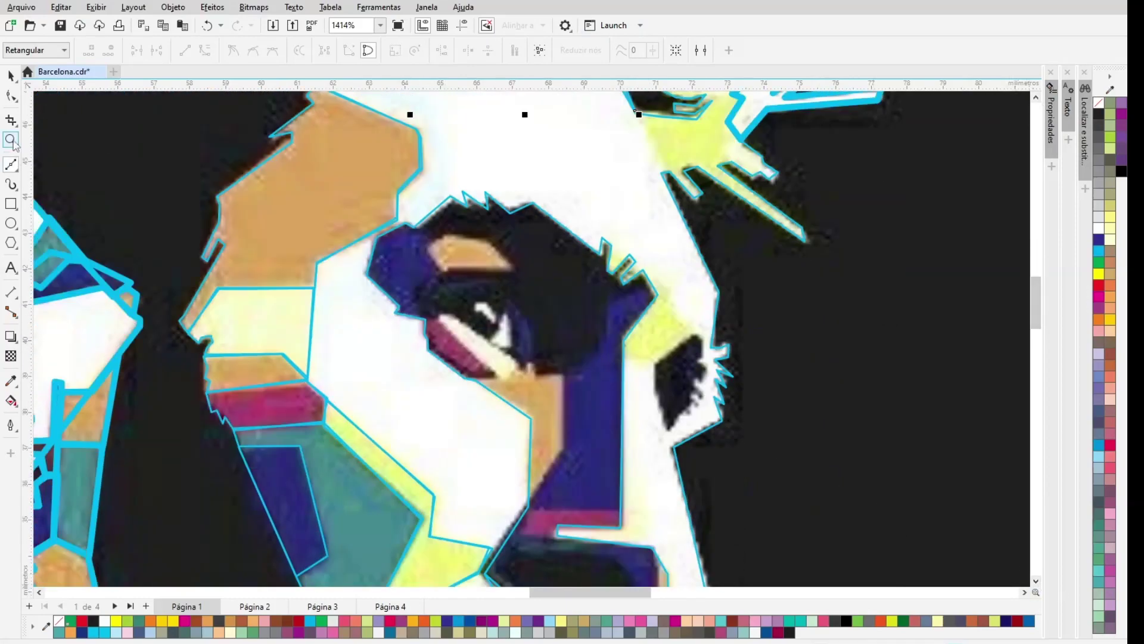
pyautogui.scroll(2, 408, 373)
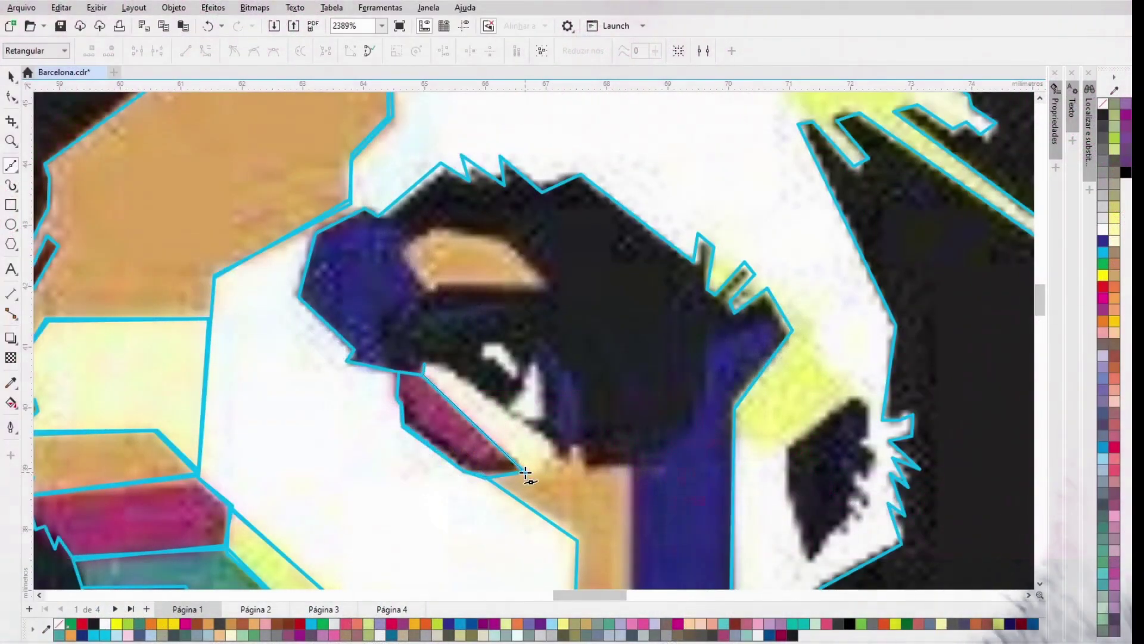
pyautogui.click(563, 467)
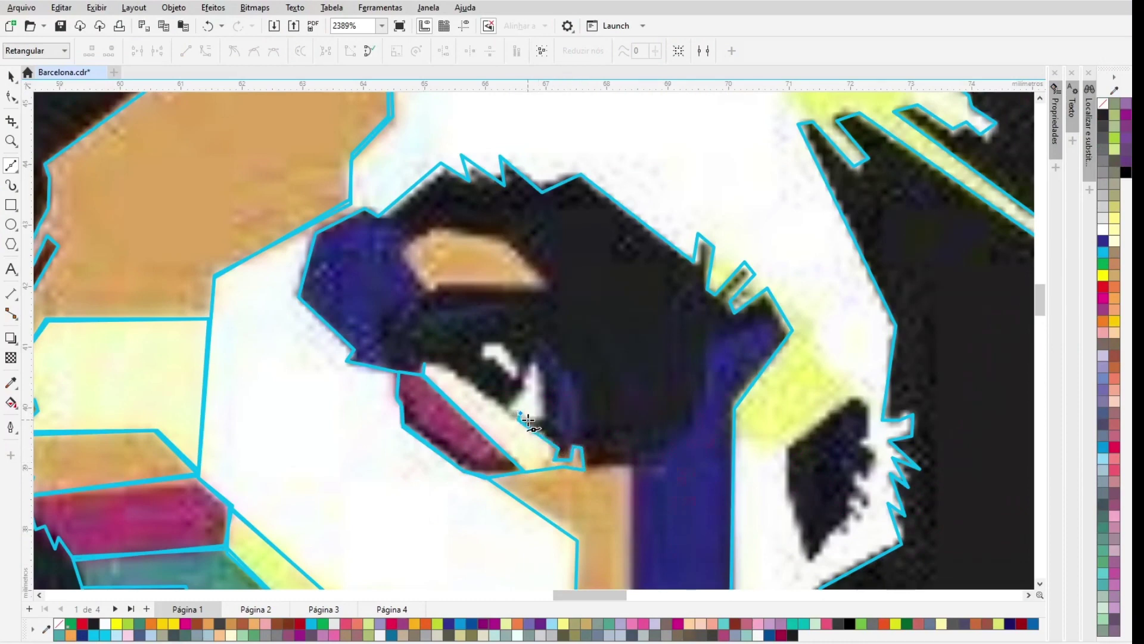
pyautogui.click(512, 378)
pyautogui.click(517, 375)
pyautogui.click(517, 365)
pyautogui.click(483, 357)
pyautogui.click(496, 357)
pyautogui.click(512, 379)
# Step: Trace a closed outline around the navy patch at the left corner of the eye
pyautogui.click(399, 372)
pyautogui.click(384, 343)
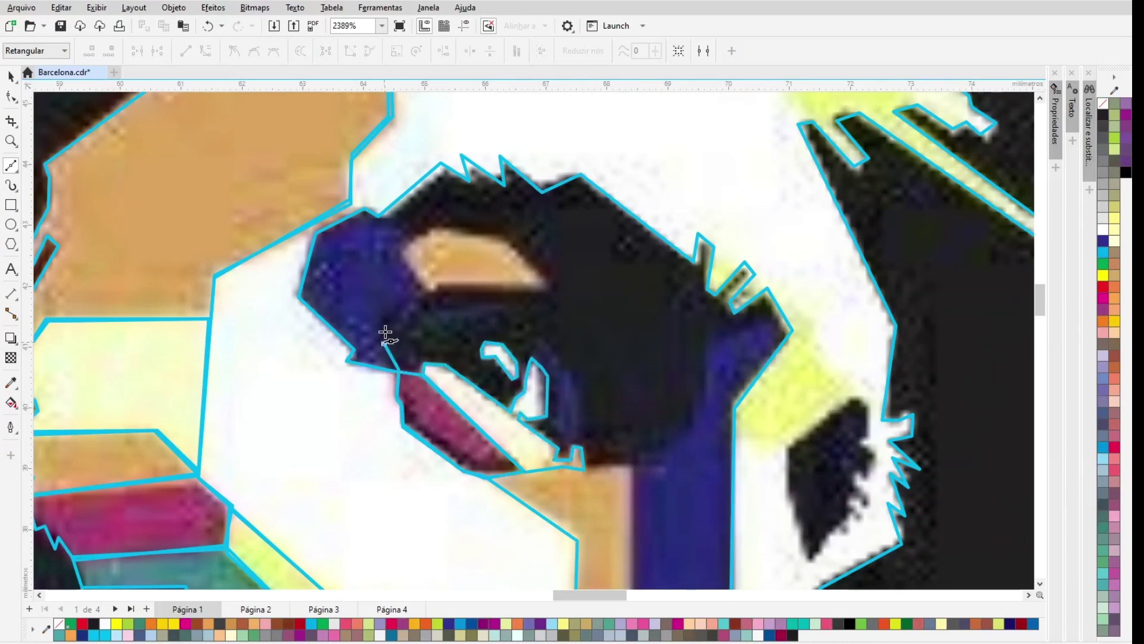
pyautogui.click(386, 327)
pyautogui.click(398, 331)
pyautogui.click(419, 299)
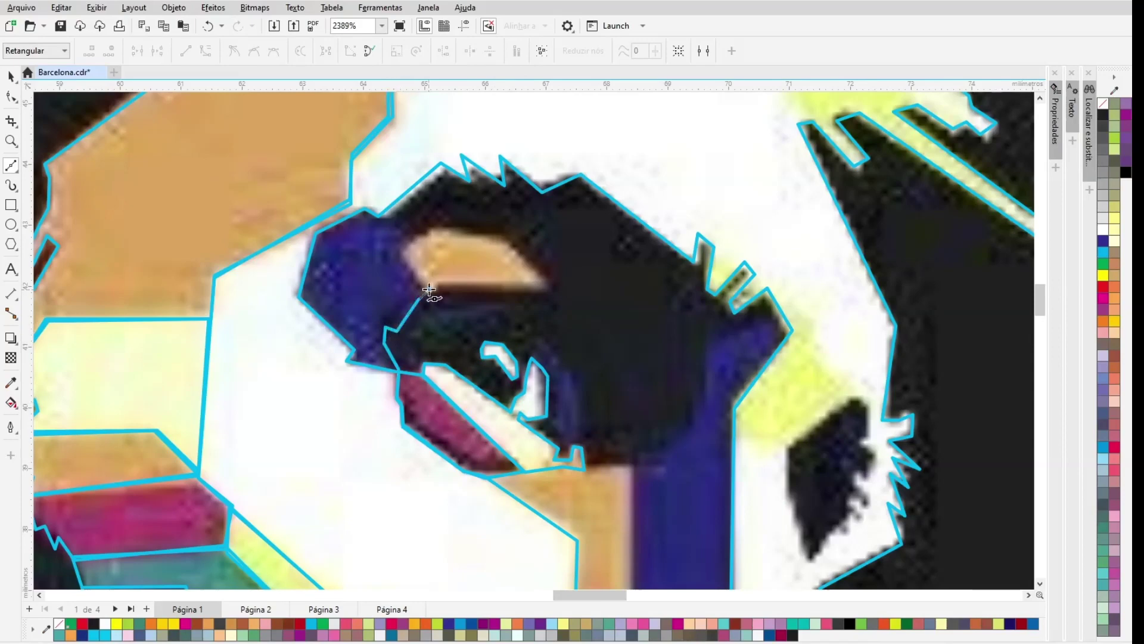
pyautogui.click(347, 361)
pyautogui.click(398, 372)
# Step: Trace the small dark-blue sliver beside the white eye highlight as a closed shape
pyautogui.click(536, 362)
pyautogui.click(545, 341)
pyautogui.click(583, 398)
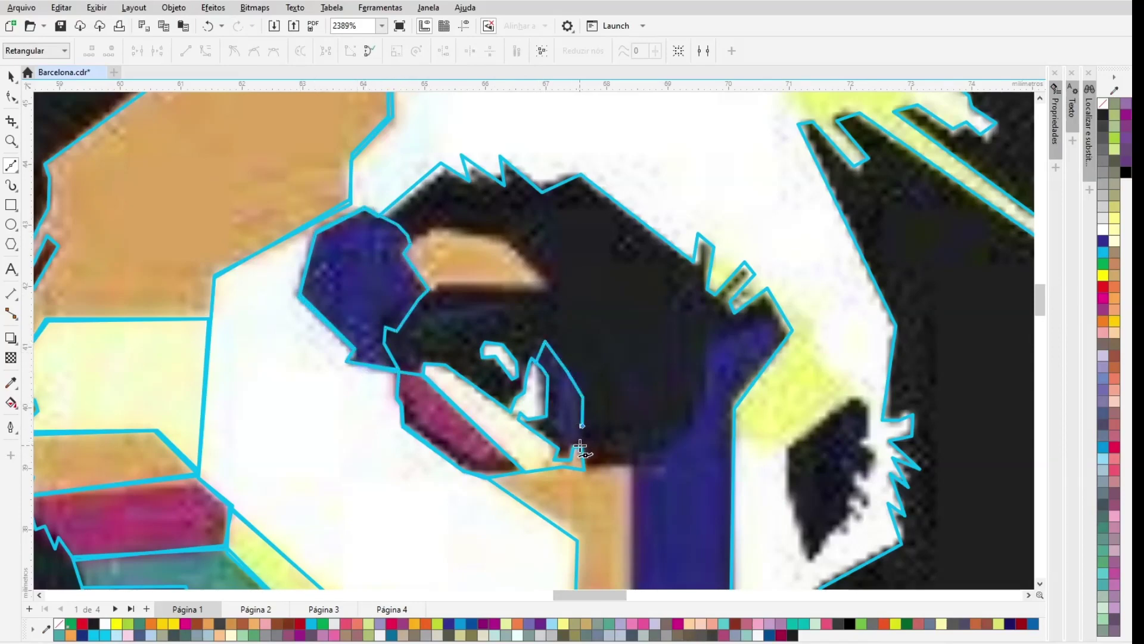
pyautogui.click(538, 363)
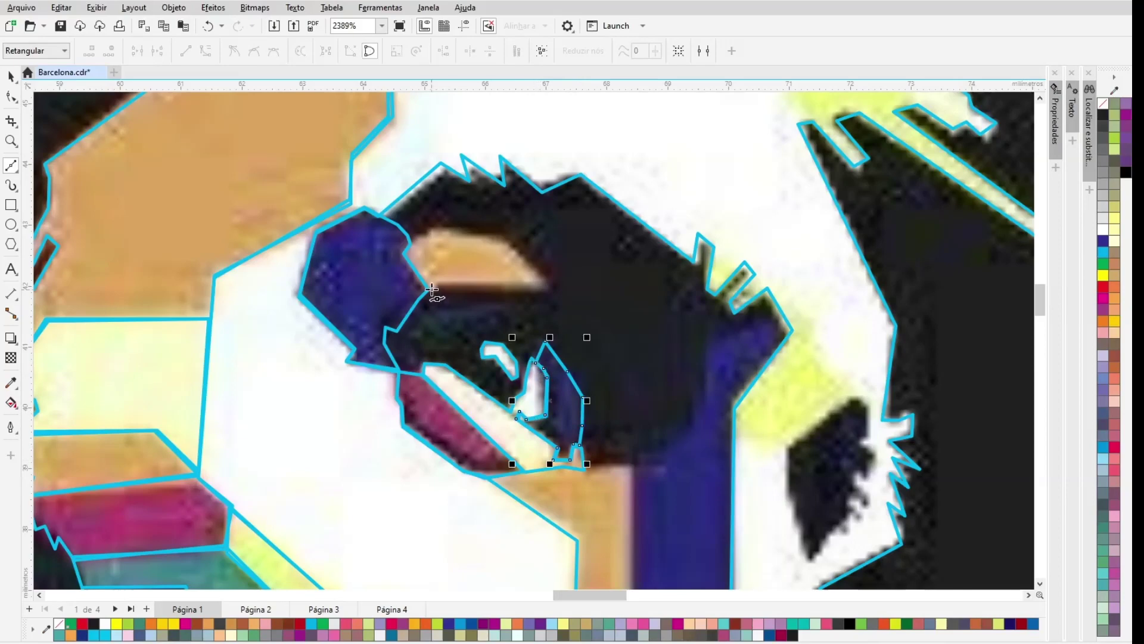
# Step: Trace a closed outline around the tan upper-eyelid shape above the eye
pyautogui.click(429, 290)
pyautogui.click(438, 290)
pyautogui.click(441, 283)
pyautogui.click(553, 288)
pyautogui.click(505, 239)
pyautogui.click(463, 237)
pyautogui.click(451, 228)
pyautogui.click(429, 289)
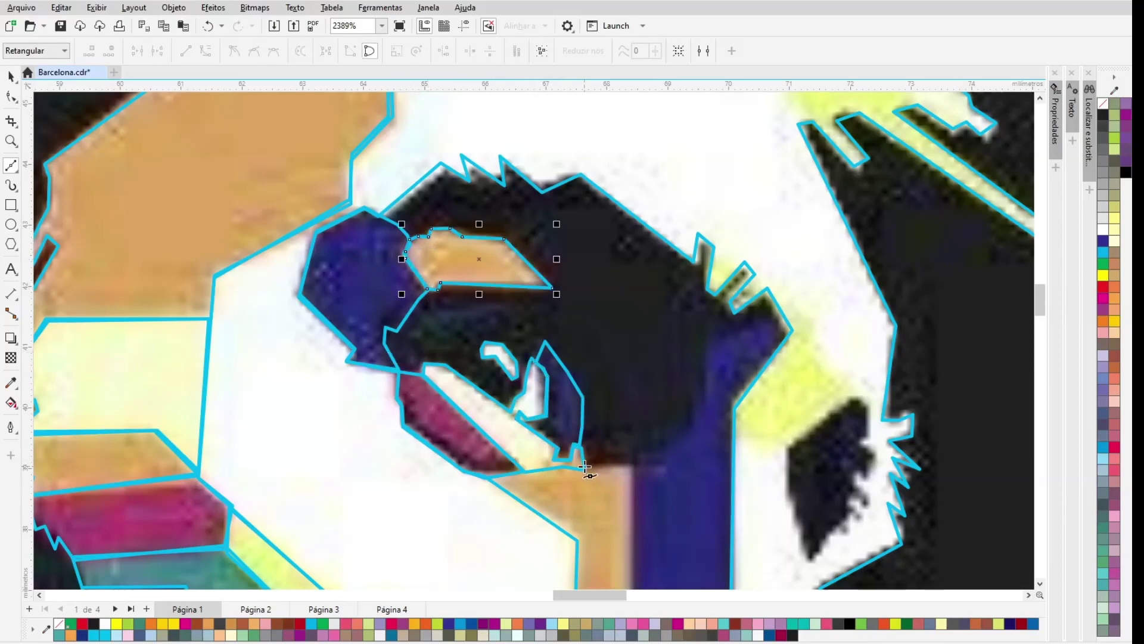
# Step: Outline the black eye area, following its jagged right edge and looping generously over the surrounding face shape and navy patch
pyautogui.click(585, 468)
pyautogui.click(657, 458)
pyautogui.click(666, 441)
pyautogui.click(678, 439)
pyautogui.click(678, 407)
pyautogui.click(688, 429)
pyautogui.click(688, 371)
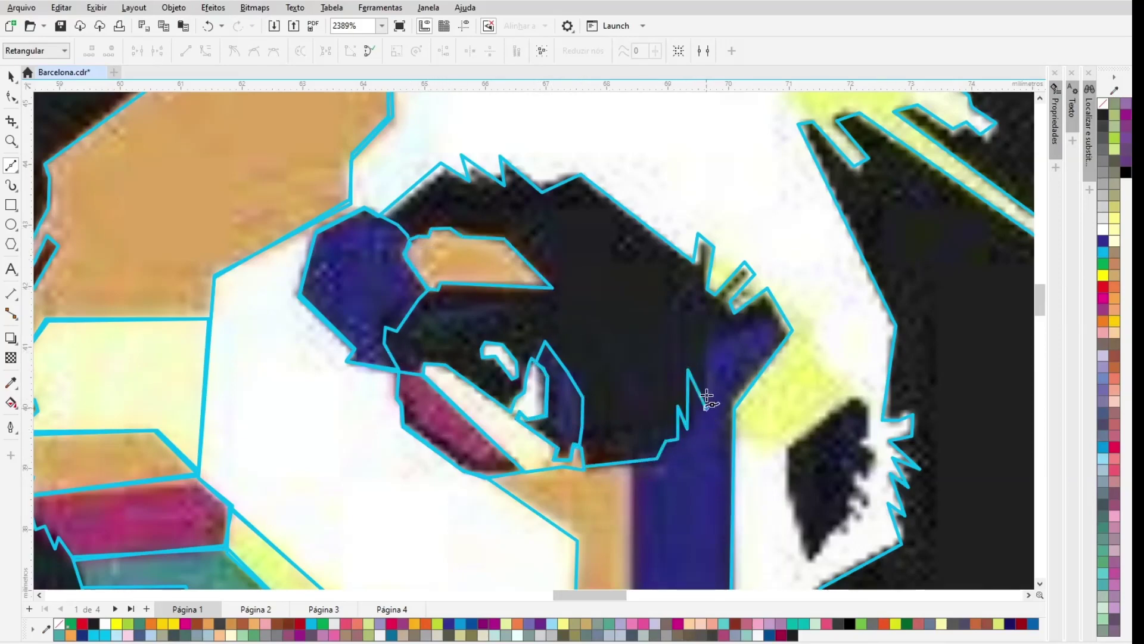
pyautogui.click(784, 310)
pyautogui.click(769, 229)
pyautogui.click(637, 149)
pyautogui.click(508, 127)
pyautogui.click(430, 137)
pyautogui.click(370, 173)
pyautogui.click(348, 256)
pyautogui.click(362, 326)
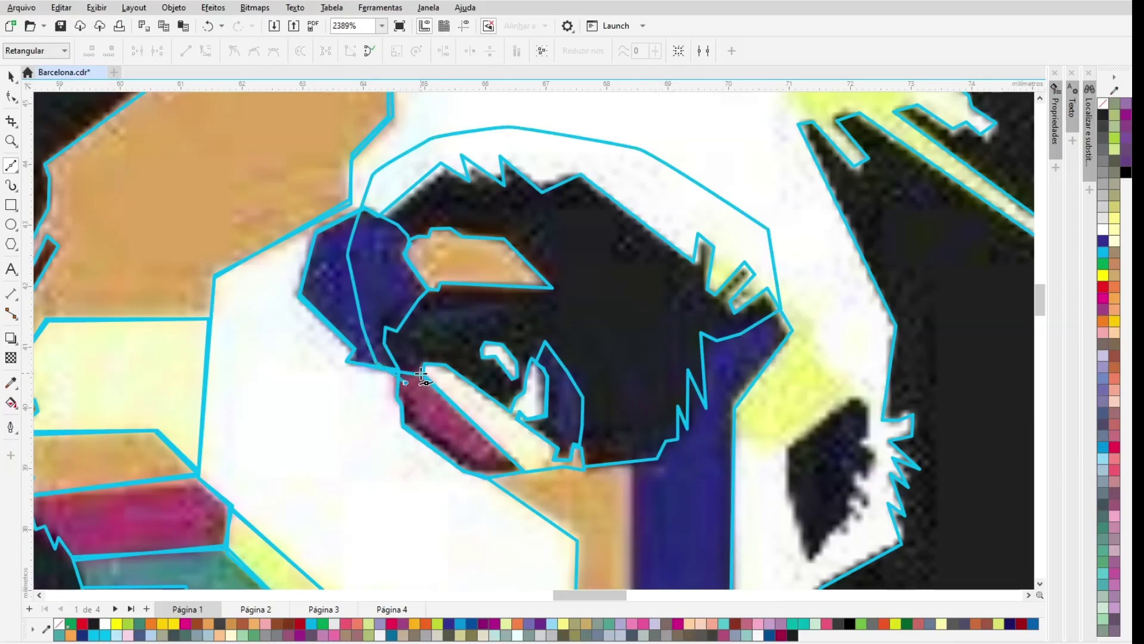
pyautogui.click(513, 410)
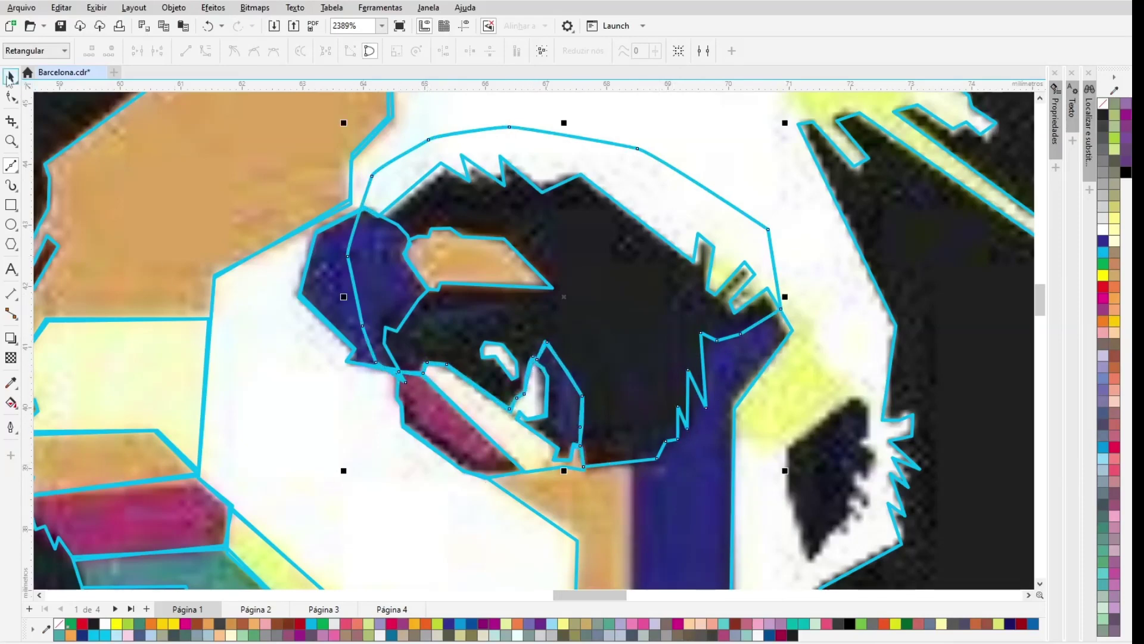
# Step: Trim the black eye outline to the edges of the white face shape and the navy patch
pyautogui.click(10, 76)
pyautogui.press('Delete')
pyautogui.click(394, 208)
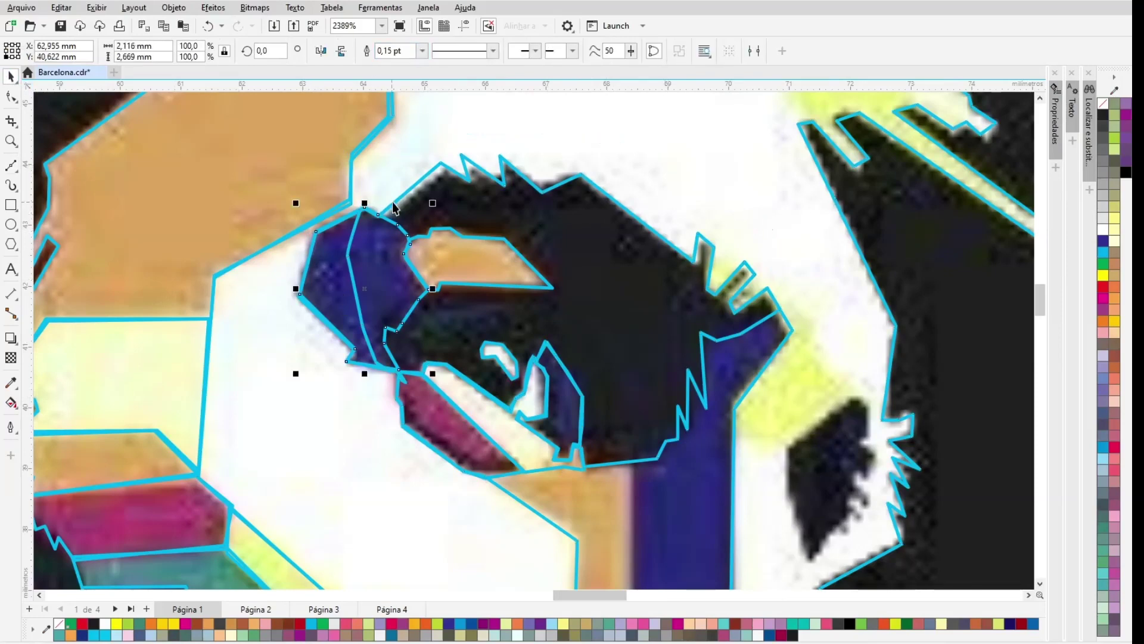
pyautogui.press('Delete')
pyautogui.click(393, 208)
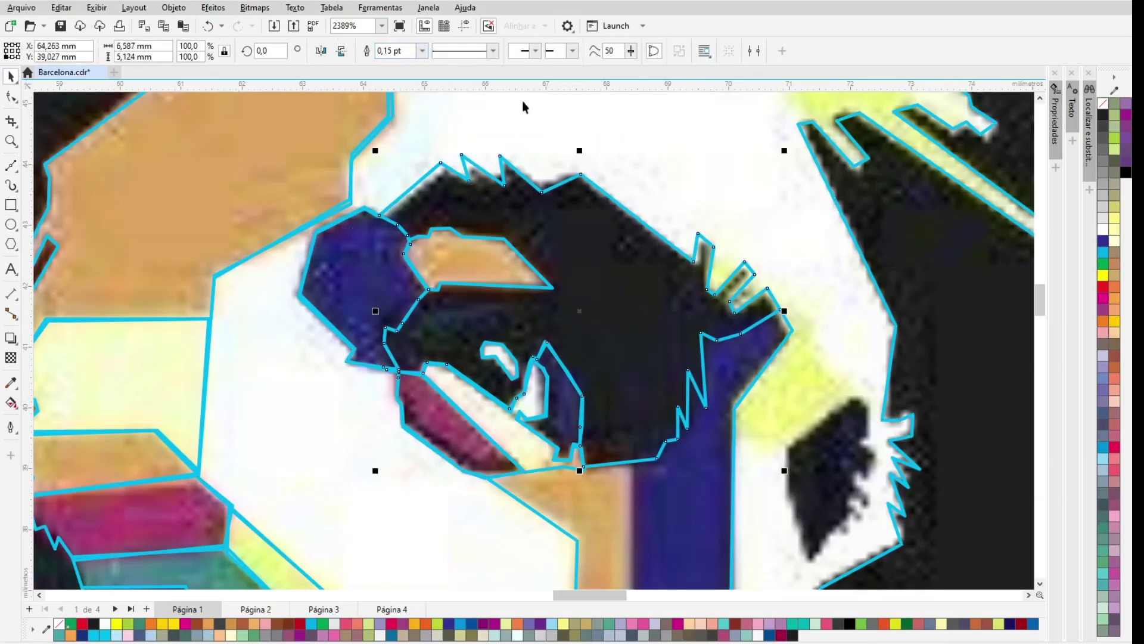
# Step: Trace the yellow patch to the right of the black eye area, overlapping the neighbouring shapes
pyautogui.press('F5')
pyautogui.click(698, 234)
pyautogui.click(756, 260)
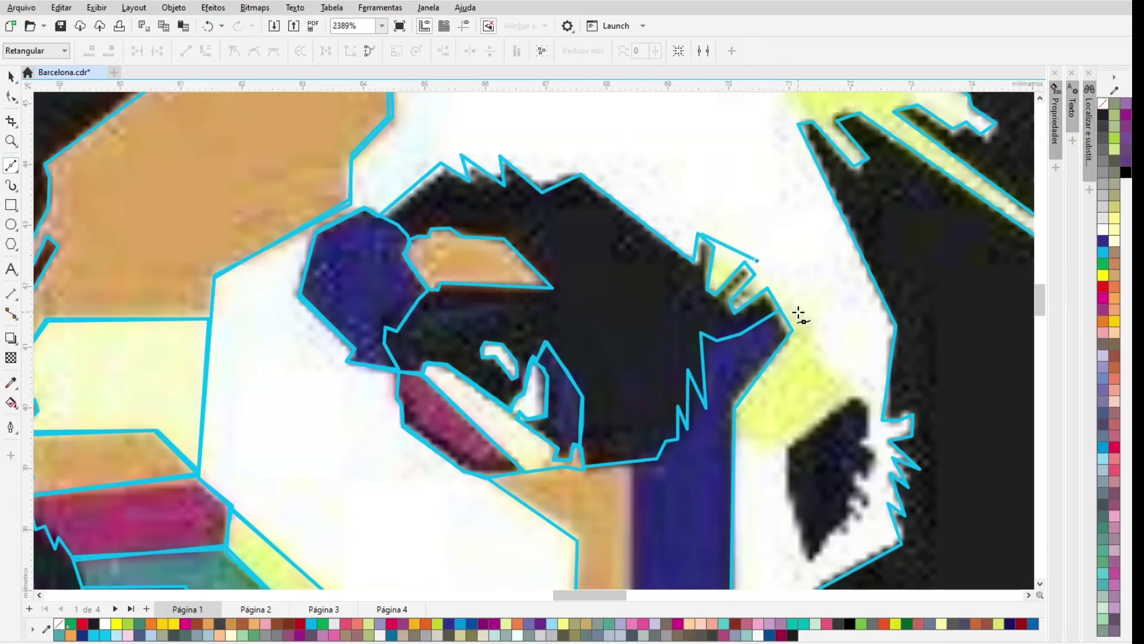
pyautogui.click(859, 397)
pyautogui.click(793, 453)
pyautogui.click(732, 437)
pyautogui.click(687, 308)
pyautogui.click(700, 234)
pyautogui.press('space')
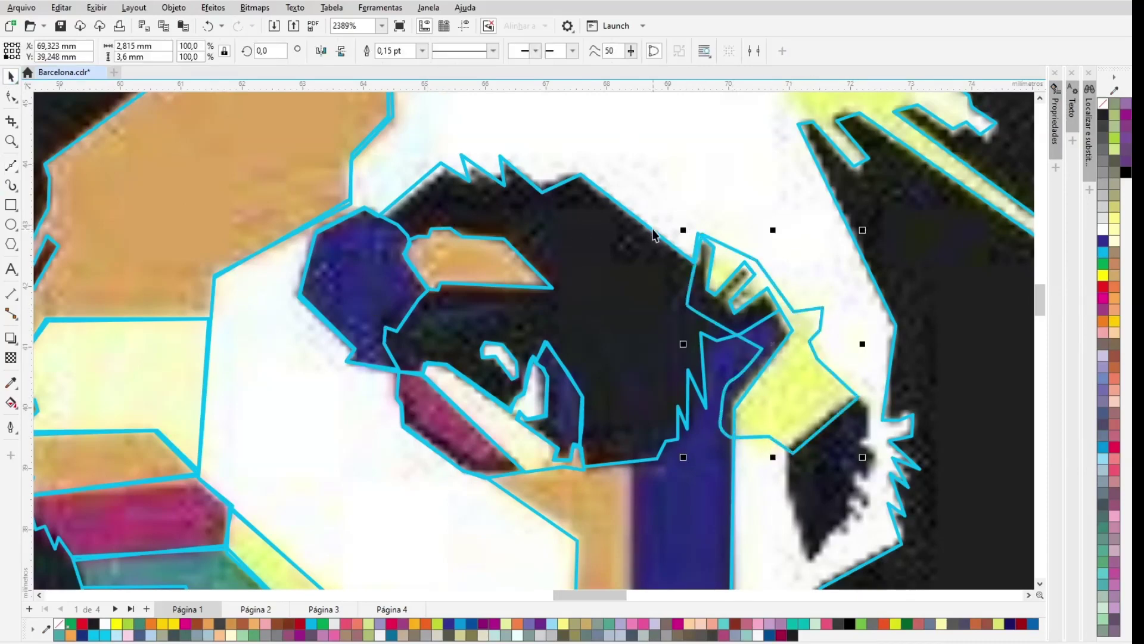
# Step: Trim the yellow patch's overlaps with the black eye area and the white face shape
pyautogui.keyDown('shift'); pyautogui.click(656, 233); pyautogui.keyUp('shift')
pyautogui.click(421, 54)
pyautogui.click(736, 463)
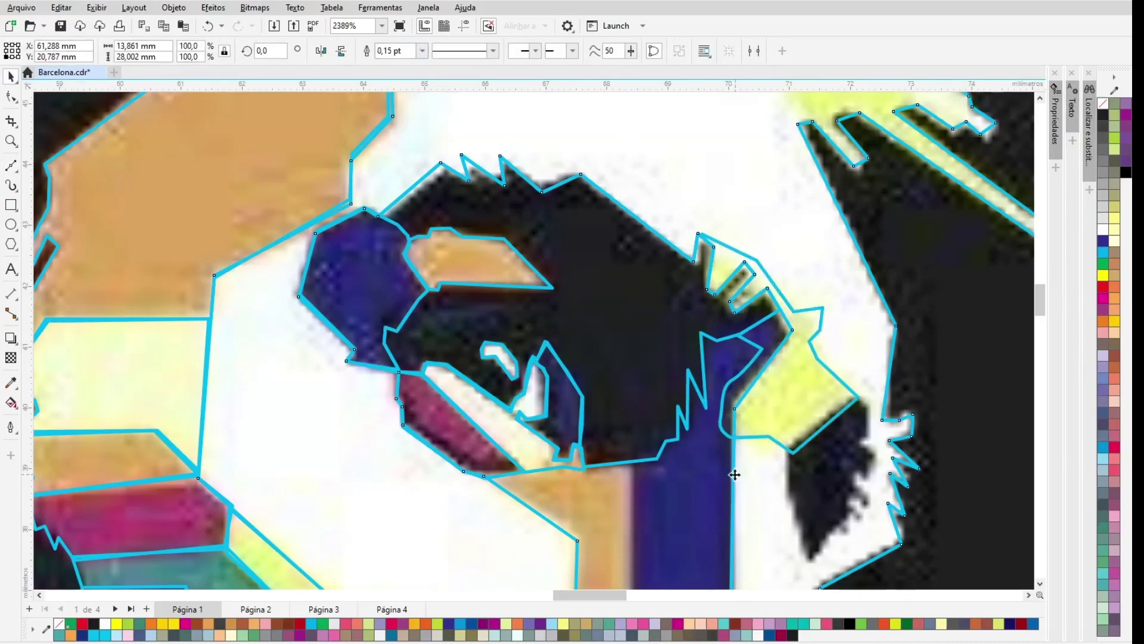
pyautogui.keyDown('shift'); pyautogui.click(802, 447); pyautogui.keyUp('shift')
pyautogui.click(420, 52)
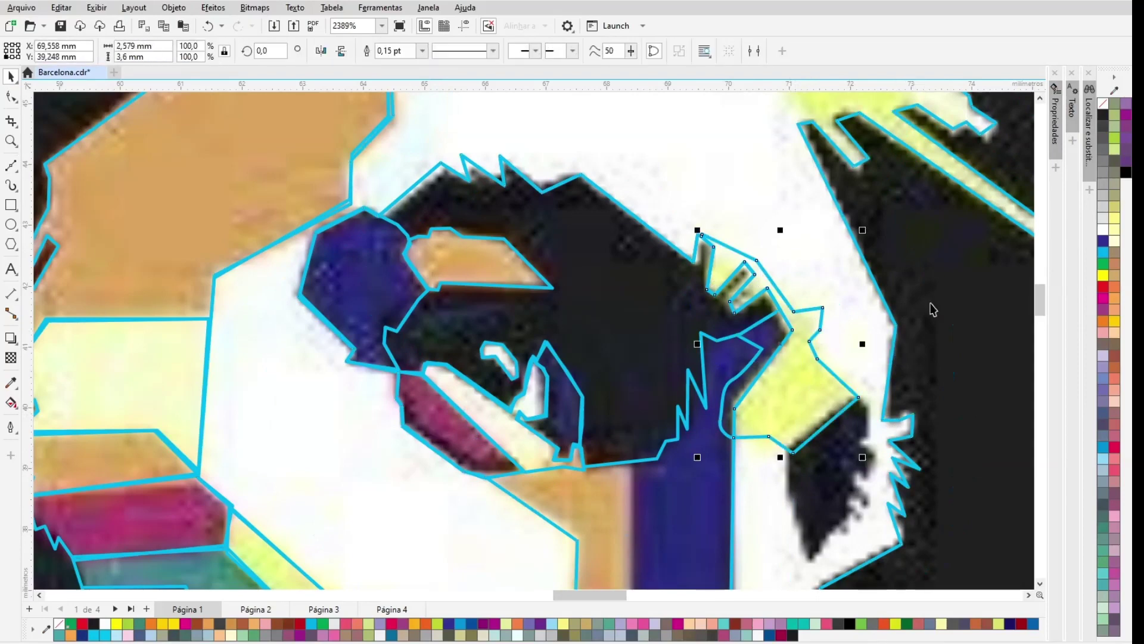
# Step: Trace the jagged black area below the yellow patch as a closed shape
pyautogui.press('space')
pyautogui.click(788, 443)
pyautogui.click(794, 488)
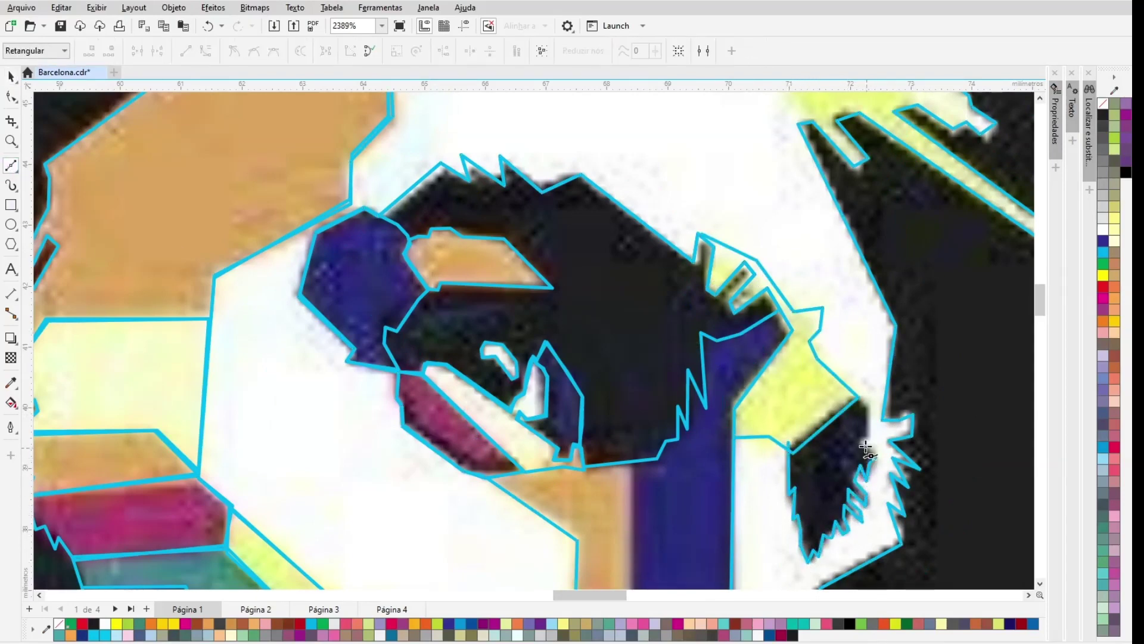
pyautogui.click(811, 397)
pyautogui.click(789, 443)
# Step: Trim the jagged black shape along the edge of the yellow patch
pyautogui.press('space')
pyautogui.click(841, 380)
pyautogui.keyDown('shift'); pyautogui.click(871, 418); pyautogui.keyUp('shift')
pyautogui.click(419, 52)
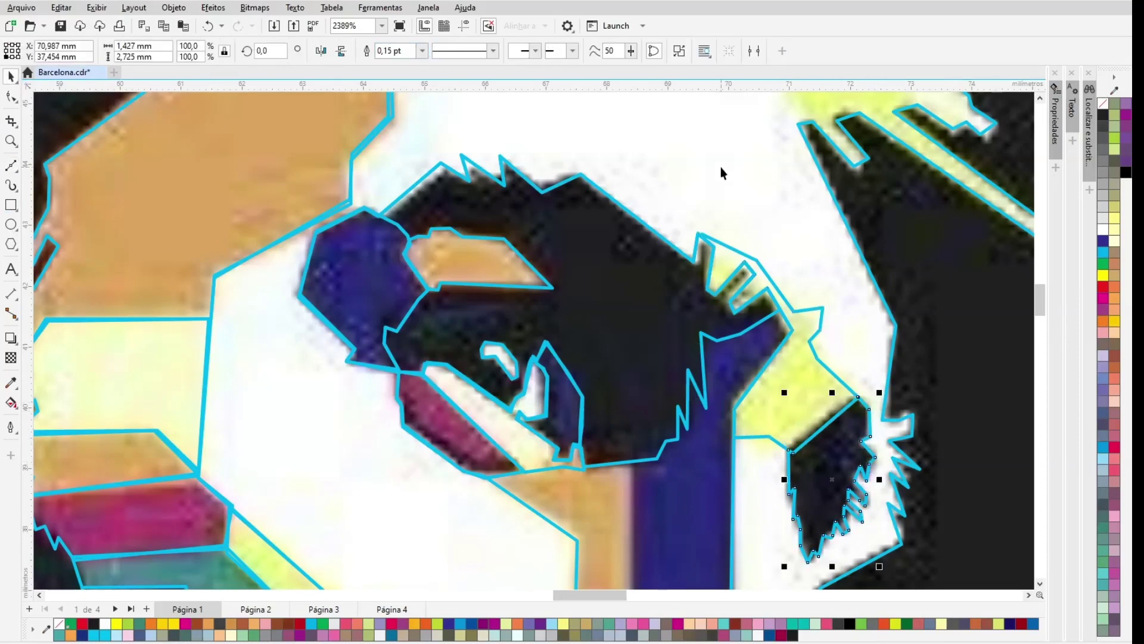
pyautogui.click(721, 167)
# Step: Trace the tan strip beside the nose below the eye, overlapping the white cheek
pyautogui.press('F4')
pyautogui.press('F2')
pyautogui.moveTo(596, 220); pyautogui.dragTo(720, 338)
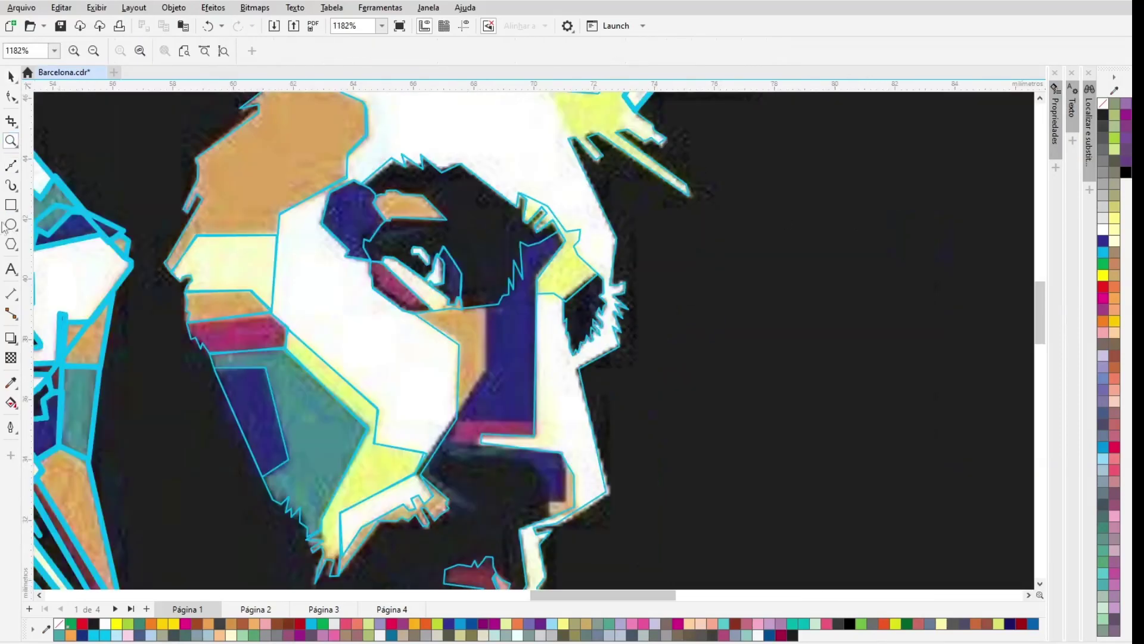
pyautogui.press('space')
pyautogui.click(456, 418)
pyautogui.click(487, 373)
pyautogui.click(484, 298)
pyautogui.click(392, 311)
pyautogui.click(456, 418)
pyautogui.press('space')
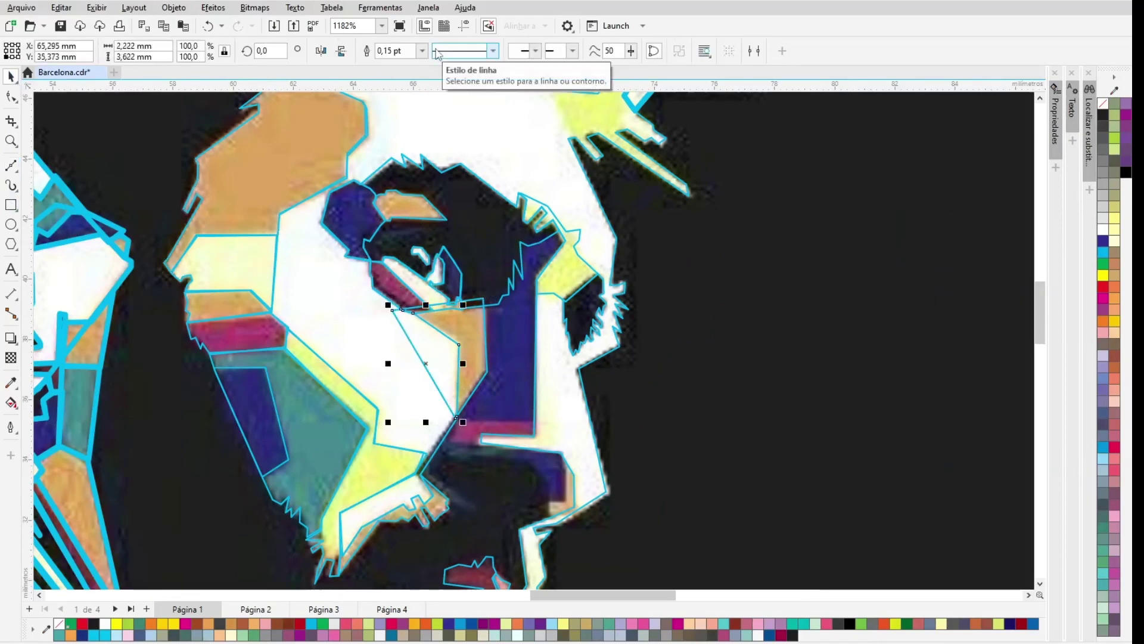
pyautogui.moveTo(421, 358); pyautogui.dragTo(492, 357)
pyautogui.click(473, 357)
pyautogui.hotkey('ctrl', 'z')
# Step: Trim the tan strip beside the nose with the white cheek shape
pyautogui.click(459, 358)
pyautogui.keyDown('shift'); pyautogui.click(421, 359); pyautogui.keyUp('shift')
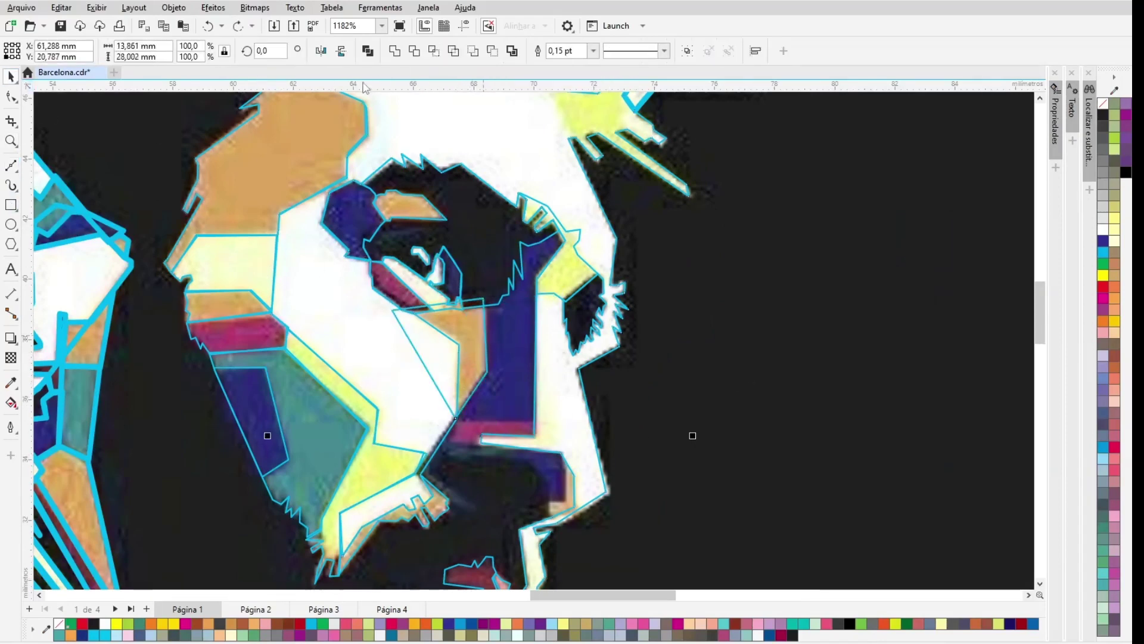
pyautogui.click(412, 51)
# Step: Trim the top of the tan strip with the maroon lower-eyelid, cream eyelid and black eye shapes
pyautogui.press('F2')
pyautogui.moveTo(473, 199); pyautogui.dragTo(551, 515)
pyautogui.click(410, 264)
pyautogui.click(405, 266)
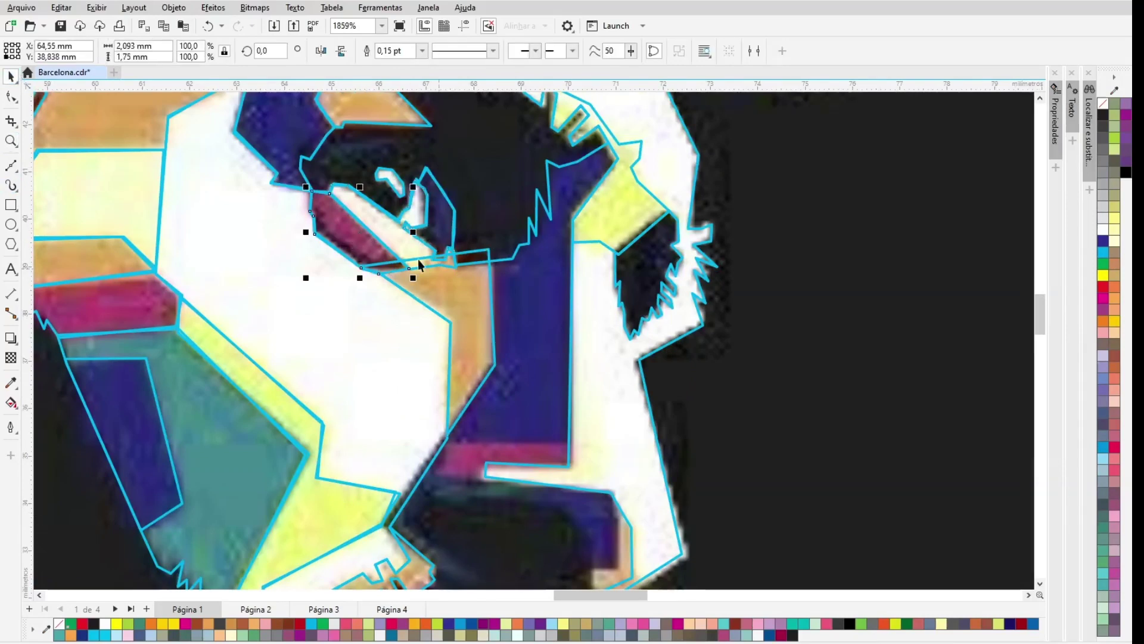
pyautogui.keyDown('shift'); pyautogui.click(490, 286); pyautogui.keyUp('shift')
pyautogui.click(412, 51)
pyautogui.click(414, 265)
pyautogui.keyDown('shift'); pyautogui.click(490, 286); pyautogui.keyUp('shift')
pyautogui.click(413, 50)
pyautogui.click(501, 261)
pyautogui.keyDown('shift'); pyautogui.click(491, 286); pyautogui.keyUp('shift')
pyautogui.click(413, 51)
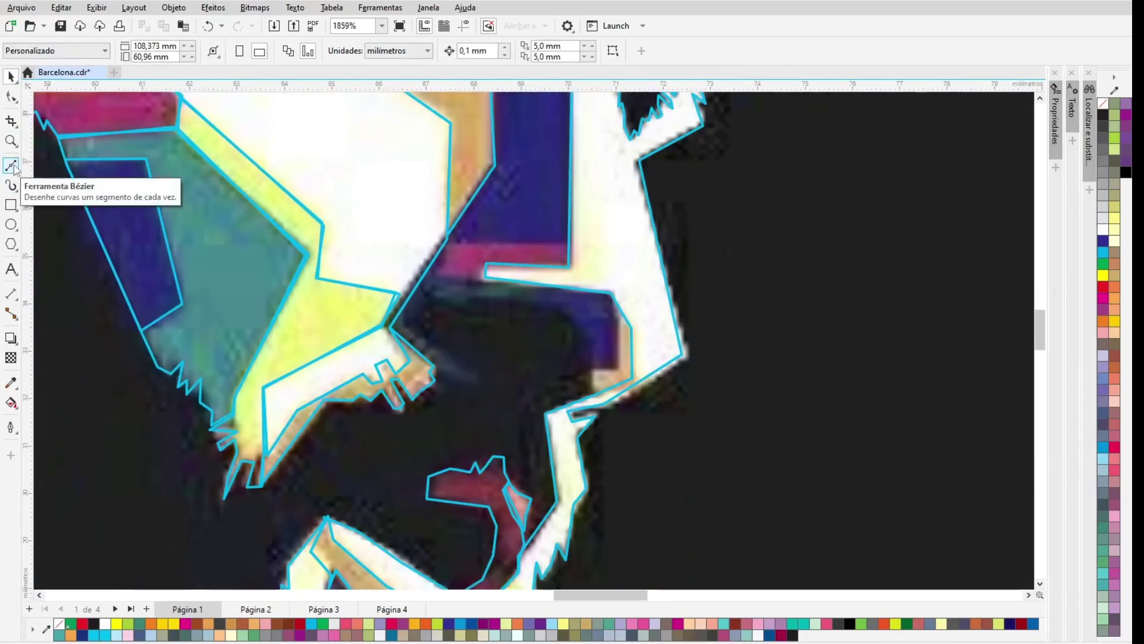
# Step: Trace the tall navy band along the nose and the magenta strip directly beneath it with the Bézier tool
pyautogui.click(10, 165)
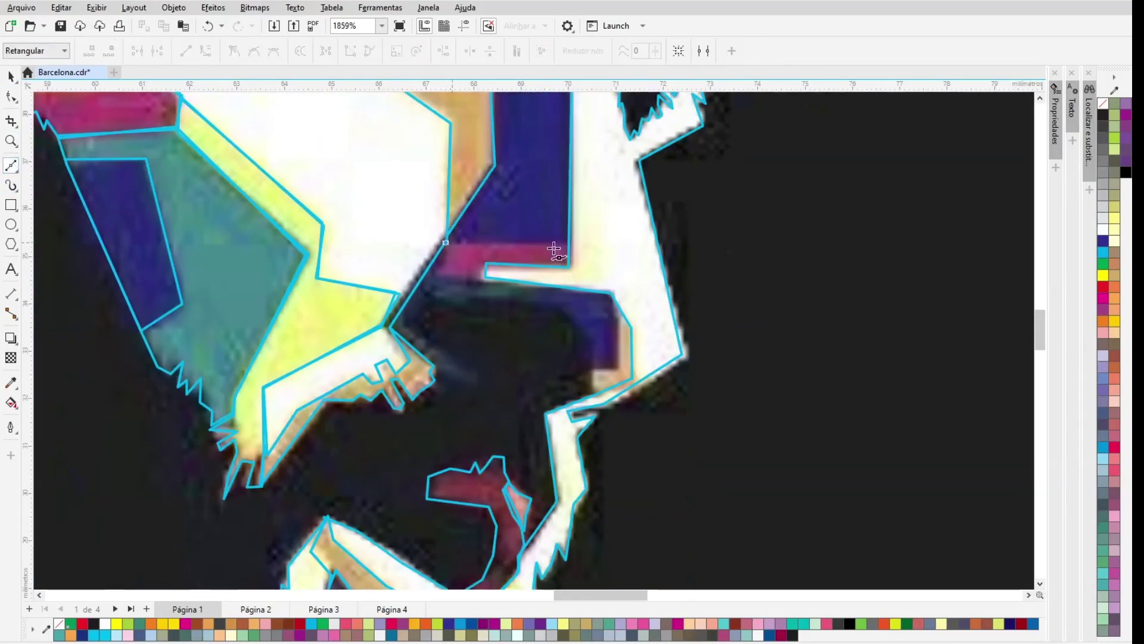
pyautogui.click(1039, 98)
pyautogui.click(551, 269)
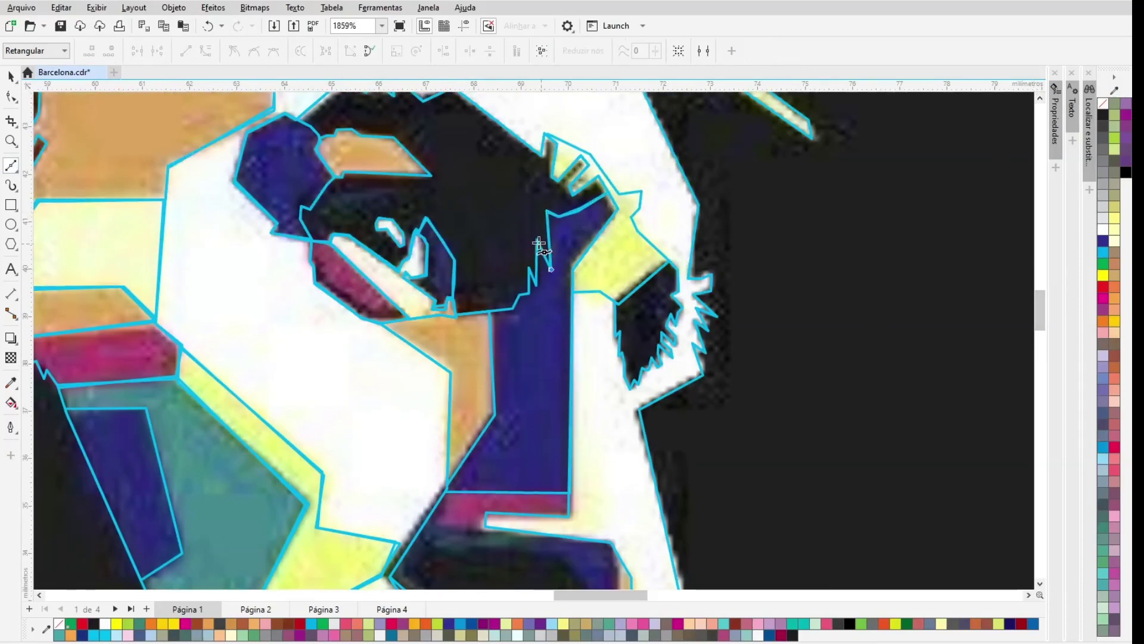
pyautogui.click(447, 492)
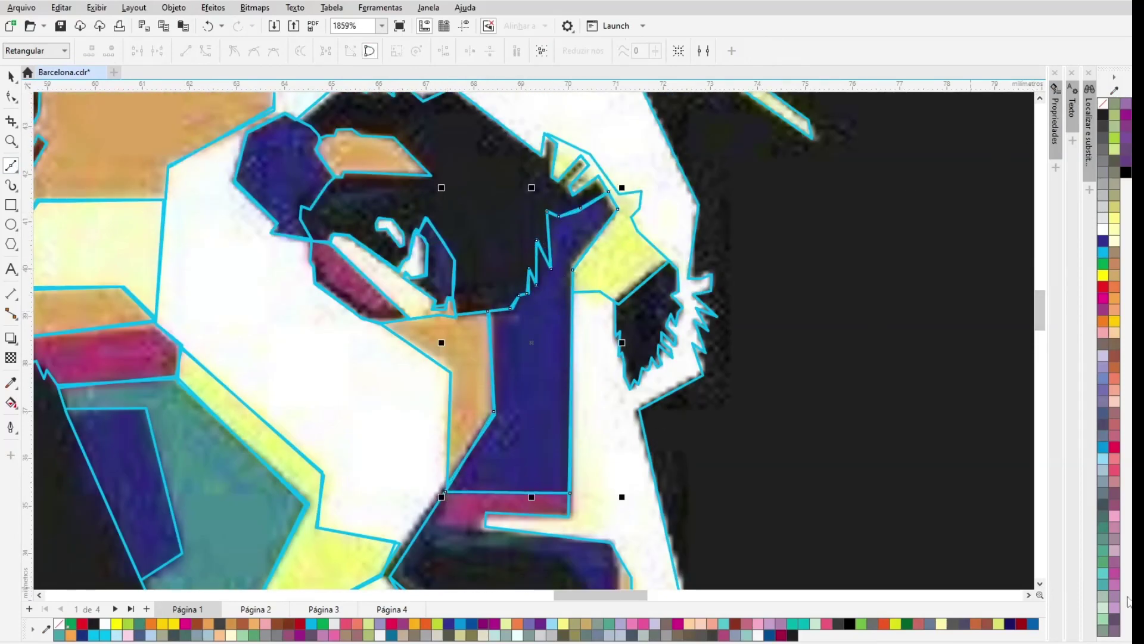
pyautogui.scroll(-3, 498, 455)
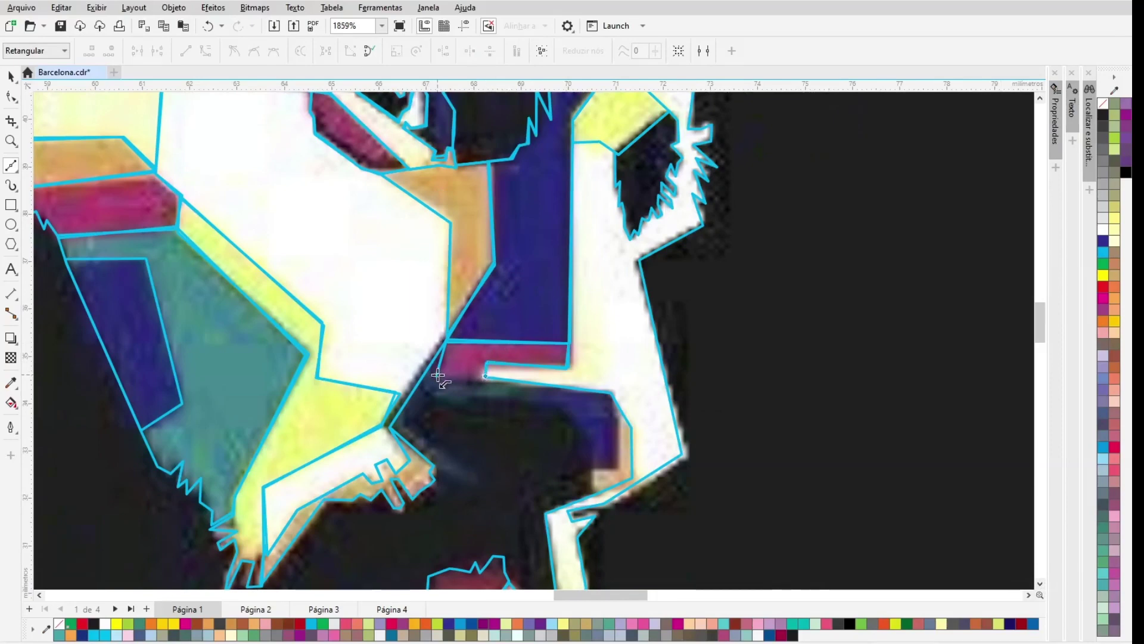
pyautogui.click(485, 376)
# Step: Trace the curved navy shape along the underside of the nose as a closed outline
pyautogui.click(426, 391)
pyautogui.click(459, 407)
pyautogui.click(474, 396)
pyautogui.click(557, 407)
pyautogui.click(579, 424)
pyautogui.click(591, 466)
pyautogui.click(616, 469)
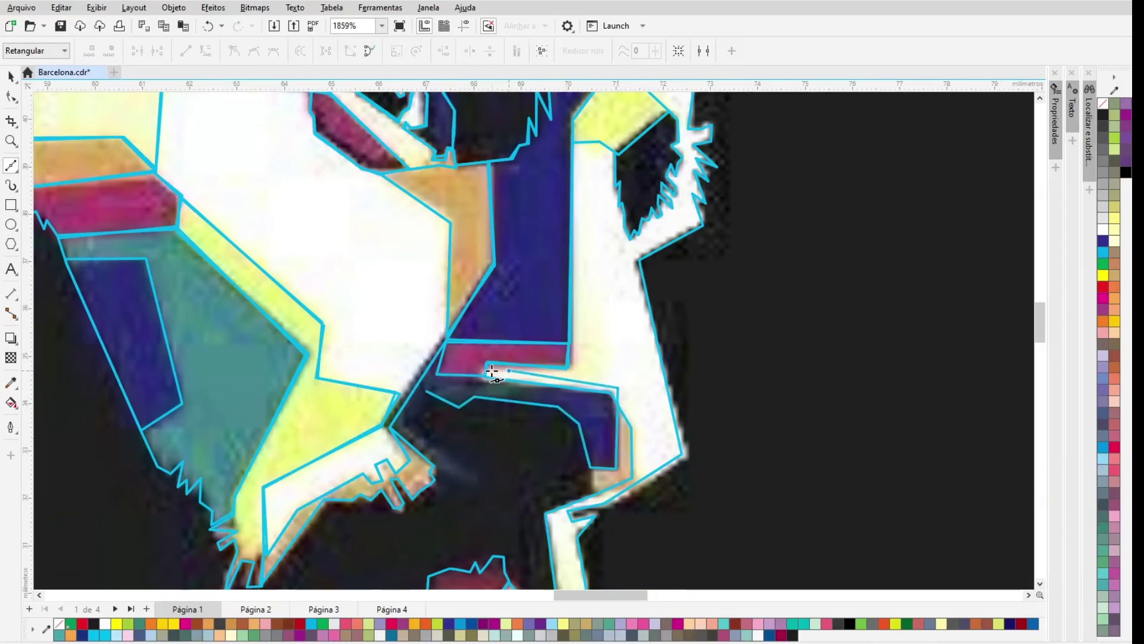
pyautogui.click(427, 392)
pyautogui.press('space')
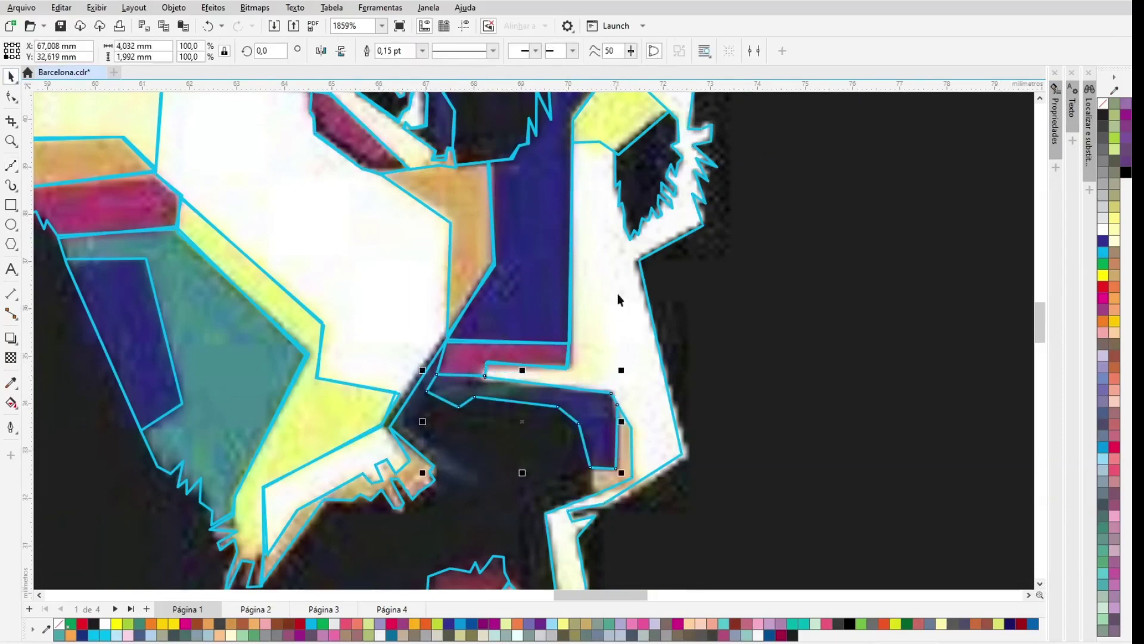
pyautogui.press('Escape')
# Step: Outline the small tan area at the tip of the nose beside the navy shape
pyautogui.scroll(-3, 618, 294)
pyautogui.click(15, 165)
pyautogui.click(593, 345)
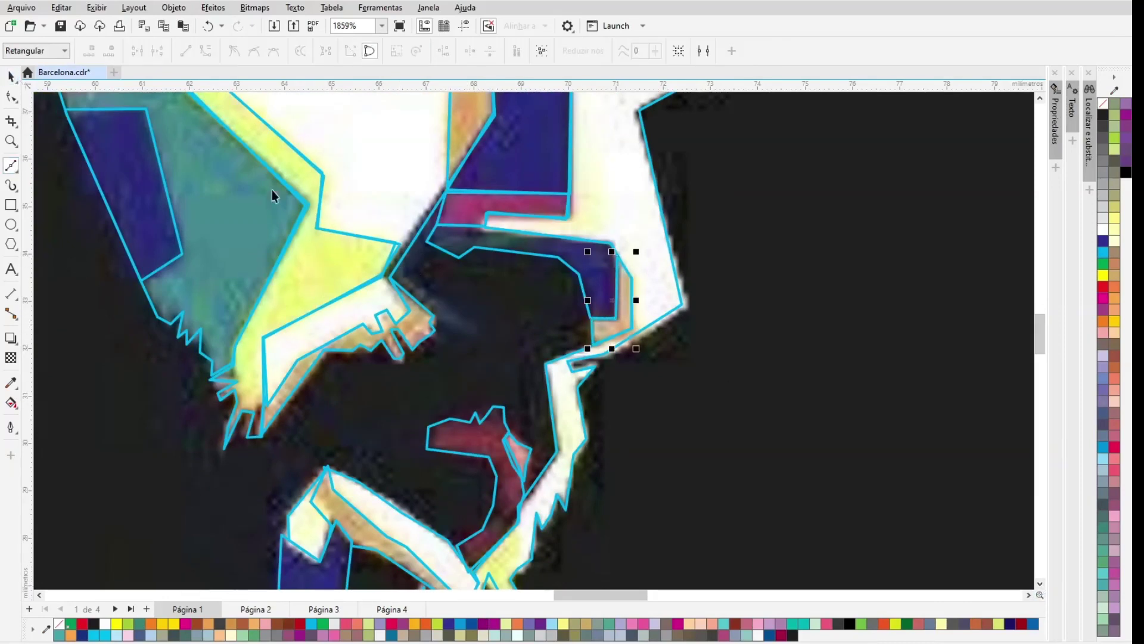
pyautogui.press('space')
# Step: Try the minimum and 1.0 pt outline widths on all objects and settle on 0.5 pt
pyautogui.hotkey('shift', 'F4')
pyautogui.hotkey('ctrl', 'a')
pyautogui.click(593, 51)
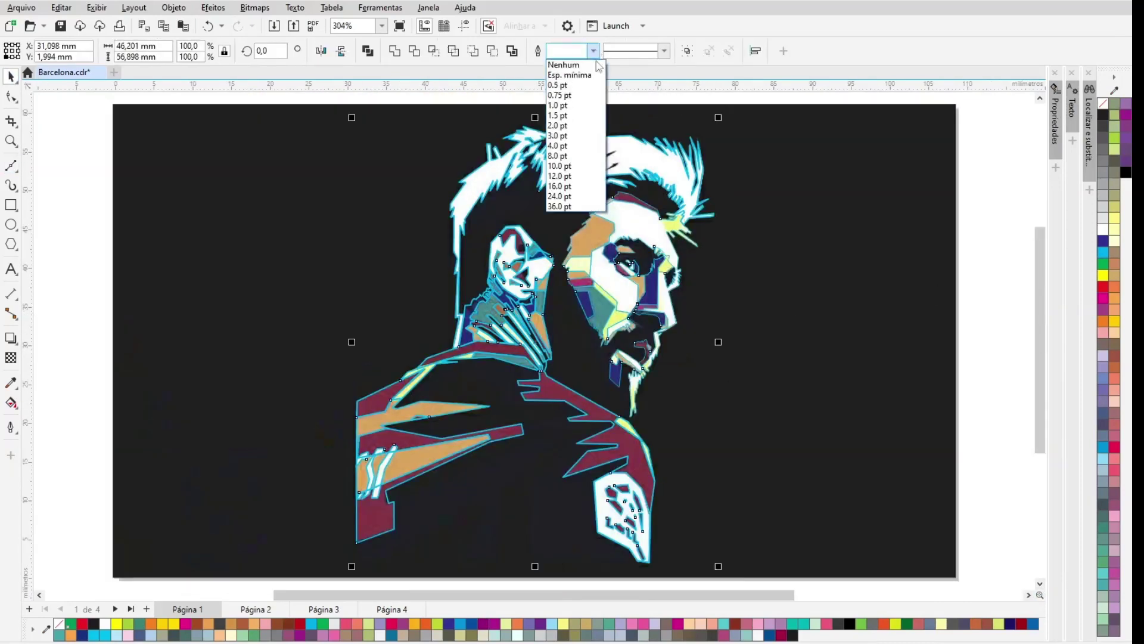
pyautogui.click(591, 76)
pyautogui.click(594, 51)
pyautogui.click(587, 105)
pyautogui.click(594, 51)
pyautogui.click(587, 85)
pyautogui.click(979, 246)
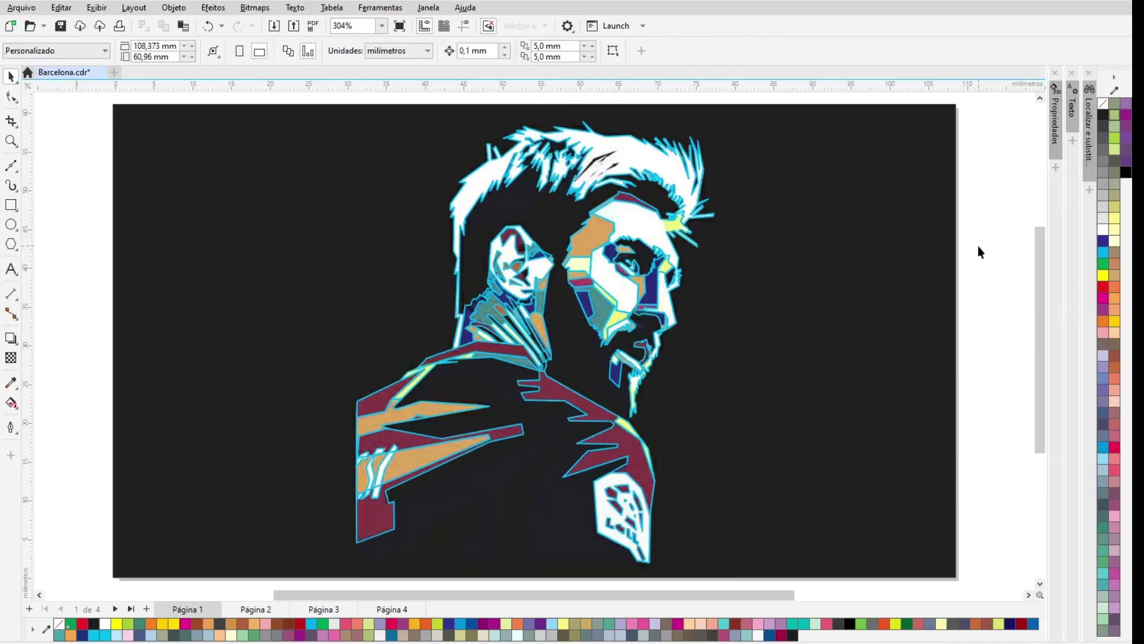
# Step: Move the reference portrait image out from under the traced outlines and place it beside them
pyautogui.rightClick(501, 560)
pyautogui.press('Escape')
pyautogui.moveTo(450, 531); pyautogui.dragTo(915, 530)
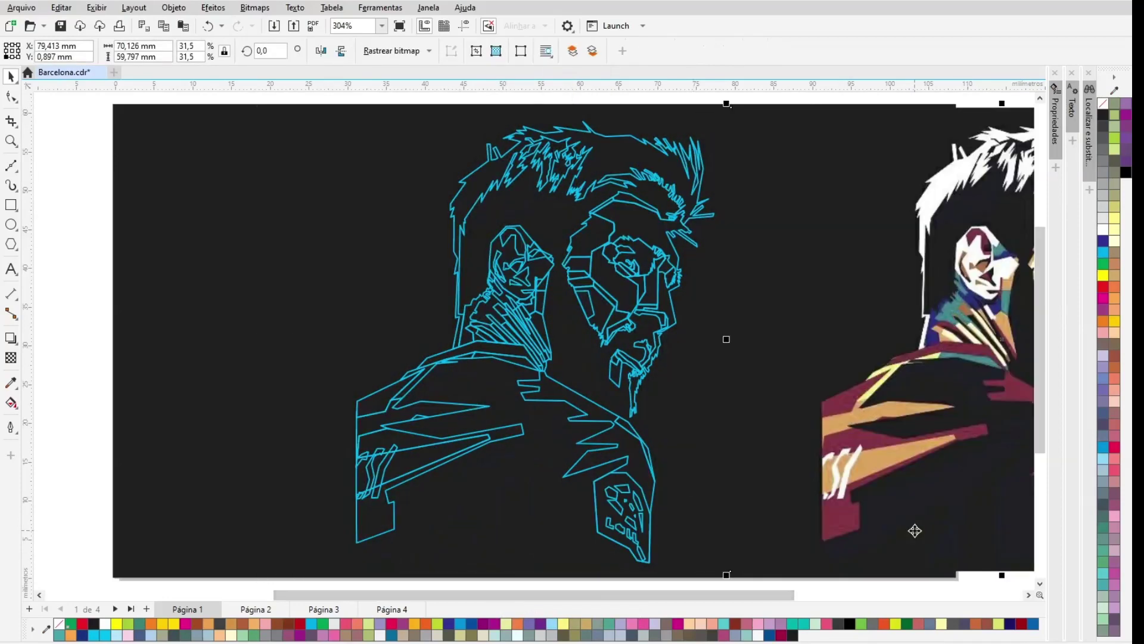
pyautogui.click(84, 396)
# Step: Fill the two long sleeve bands with the tan sampled by the Eyedropper
pyautogui.click(406, 451)
pyautogui.press('i')
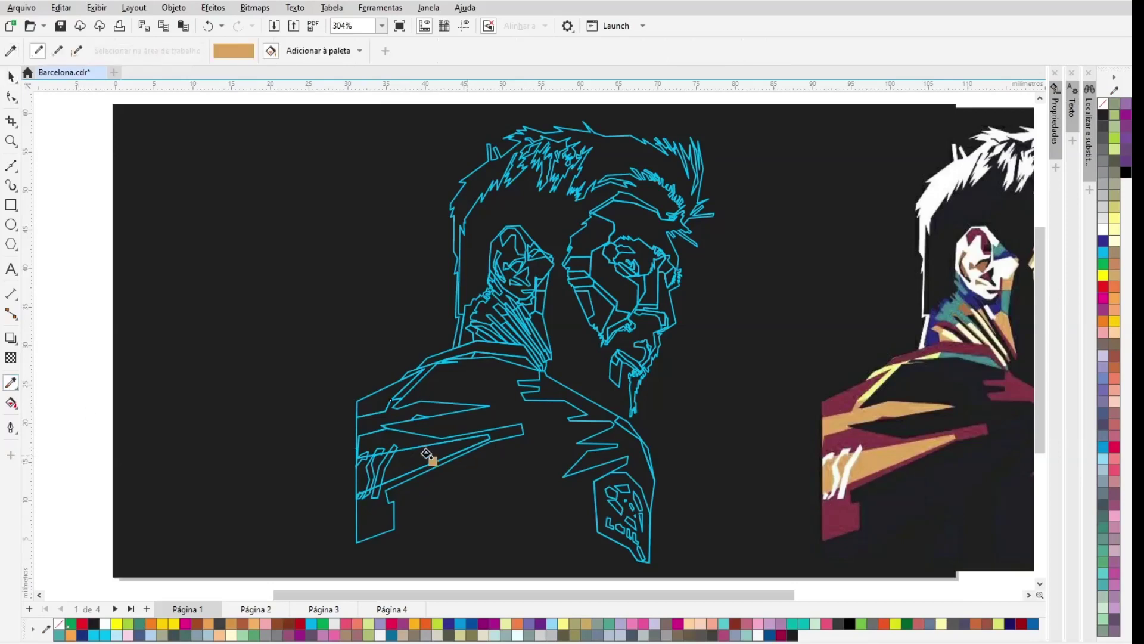
pyautogui.click(411, 450)
pyautogui.click(10, 76)
pyautogui.hotkey('ctrl', 'z')
pyautogui.hotkey('ctrl', 'z')
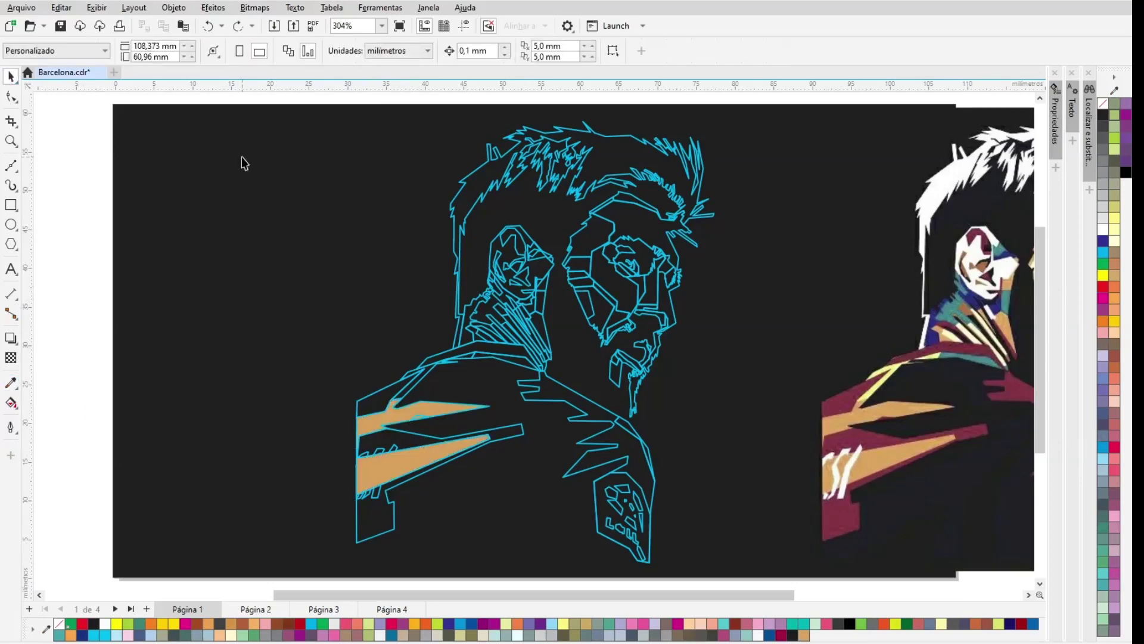
# Step: Fill the narrow slanted stripes on the sleeve with pale yellow and no outline, in front of the tan band
pyautogui.click(350, 461)
pyautogui.keyDown('ctrl'); pyautogui.click(349, 460); pyautogui.keyUp('ctrl')
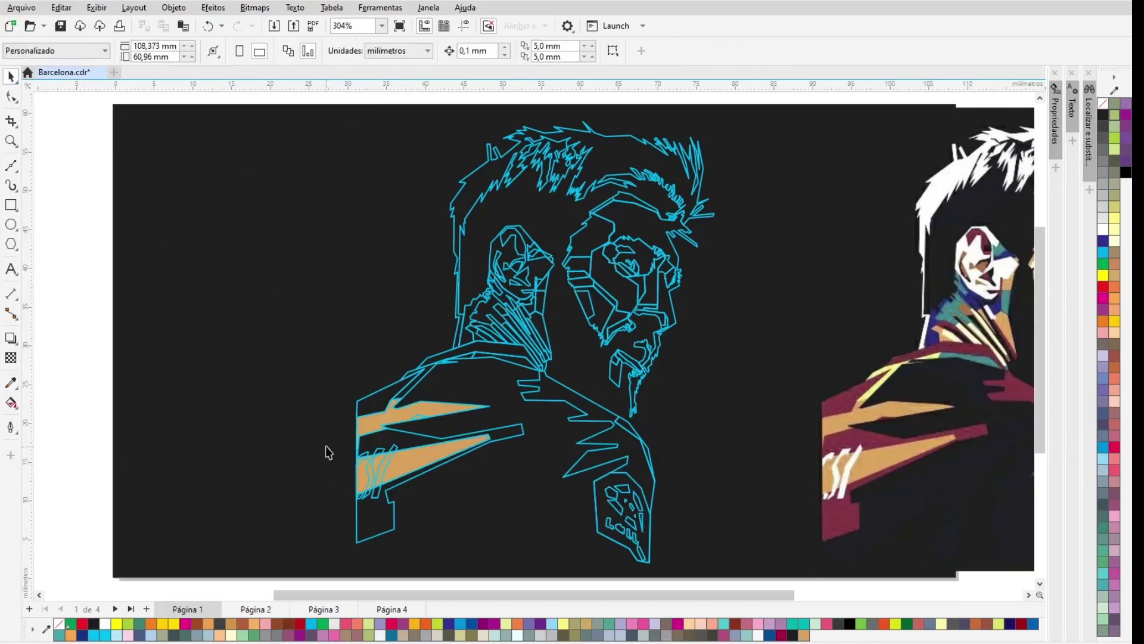
pyautogui.click(230, 635)
pyautogui.press('Tab')
# Step: Sample the maroon from the reference image's jersey and fill the sleeve and shoulder shapes with it
pyautogui.press('i')
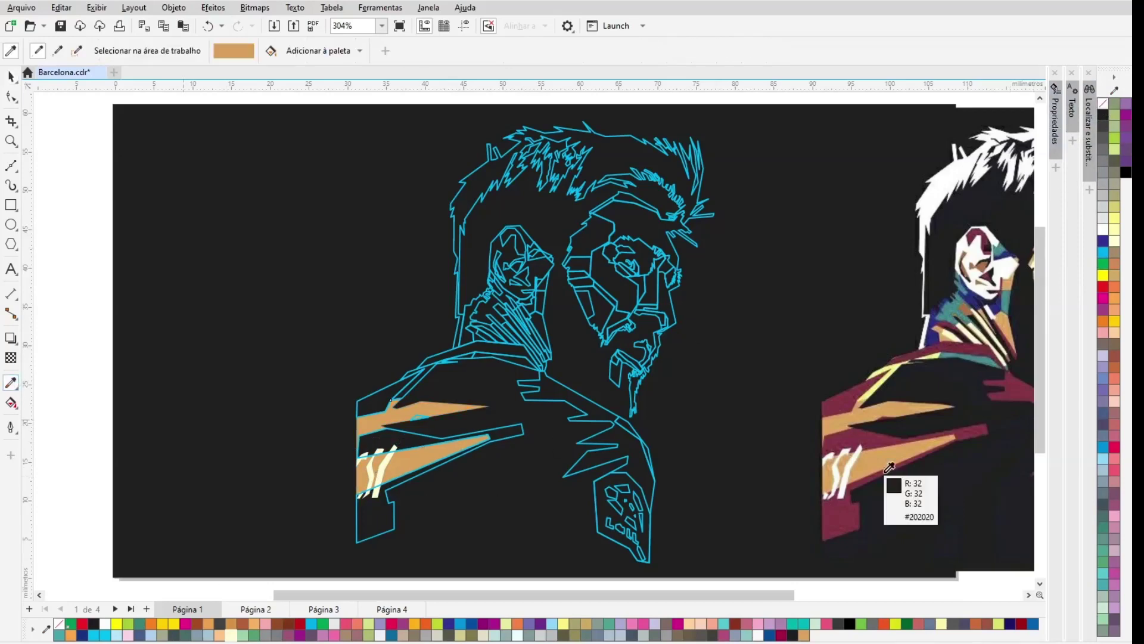
pyautogui.click(885, 470)
pyautogui.click(558, 392)
pyautogui.click(11, 77)
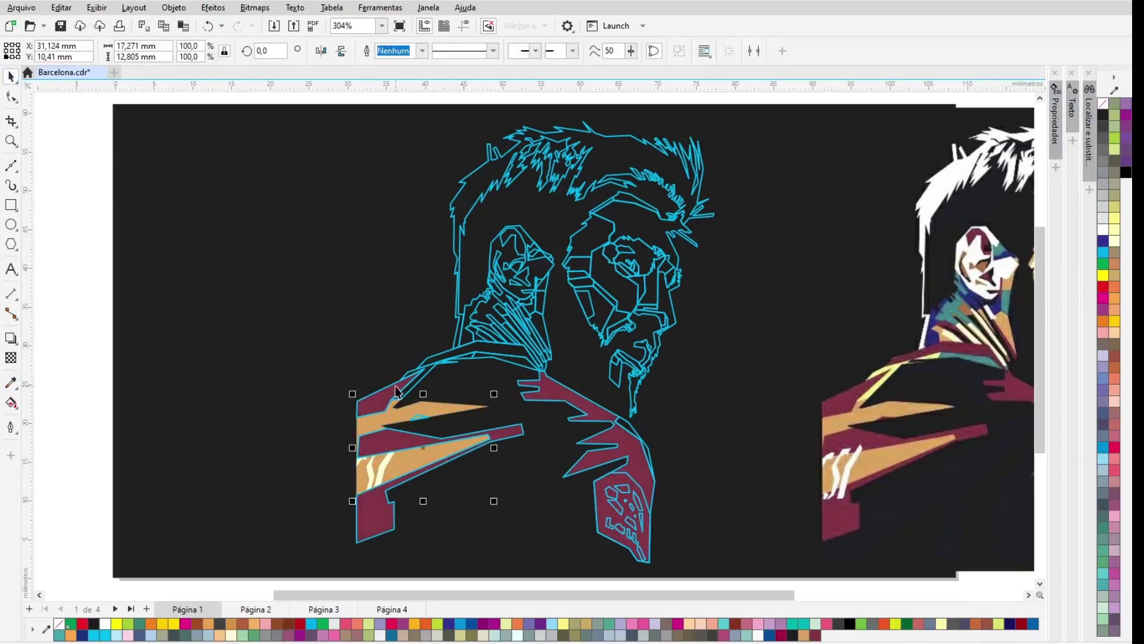
# Step: Remove the outlines from the maroon sleeve and shoulder shapes and the small shape in the upper sleeve
pyautogui.click(381, 396)
pyautogui.keyDown('shift'); pyautogui.click(557, 392); pyautogui.keyUp('shift')
pyautogui.rightClick(1103, 105)
pyautogui.click(514, 430)
pyautogui.rightClick(1103, 106)
pyautogui.click(417, 421)
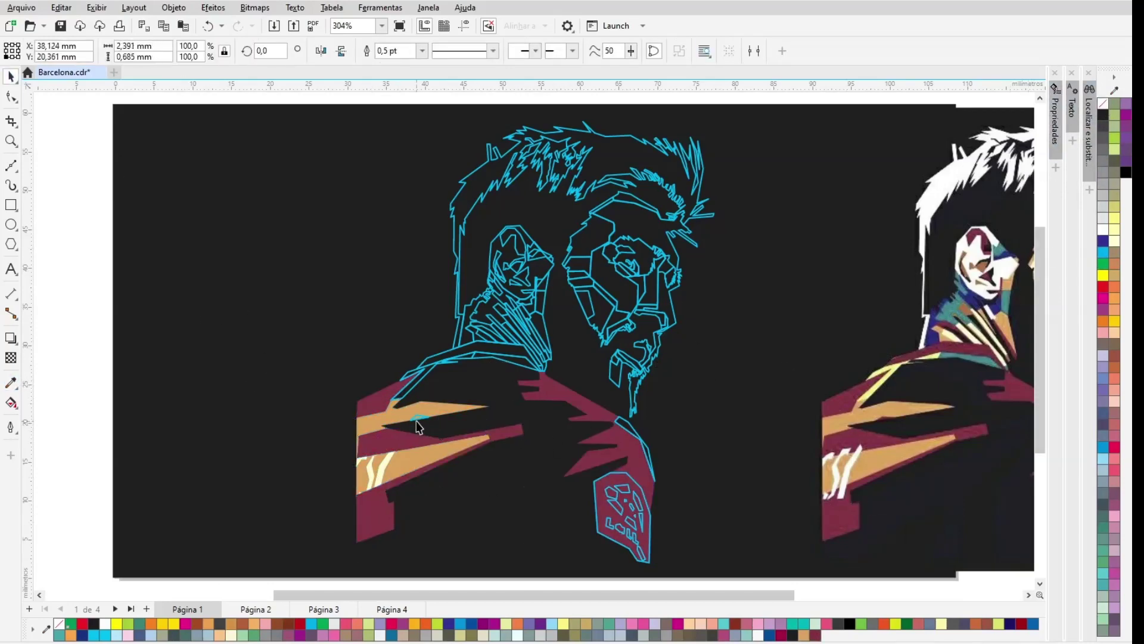
pyautogui.rightClick(1107, 106)
pyautogui.click(797, 360)
# Step: Fill the highlight strip along the back shoulder with pale yellow and remove its outline
pyautogui.click(421, 368)
pyautogui.click(231, 635)
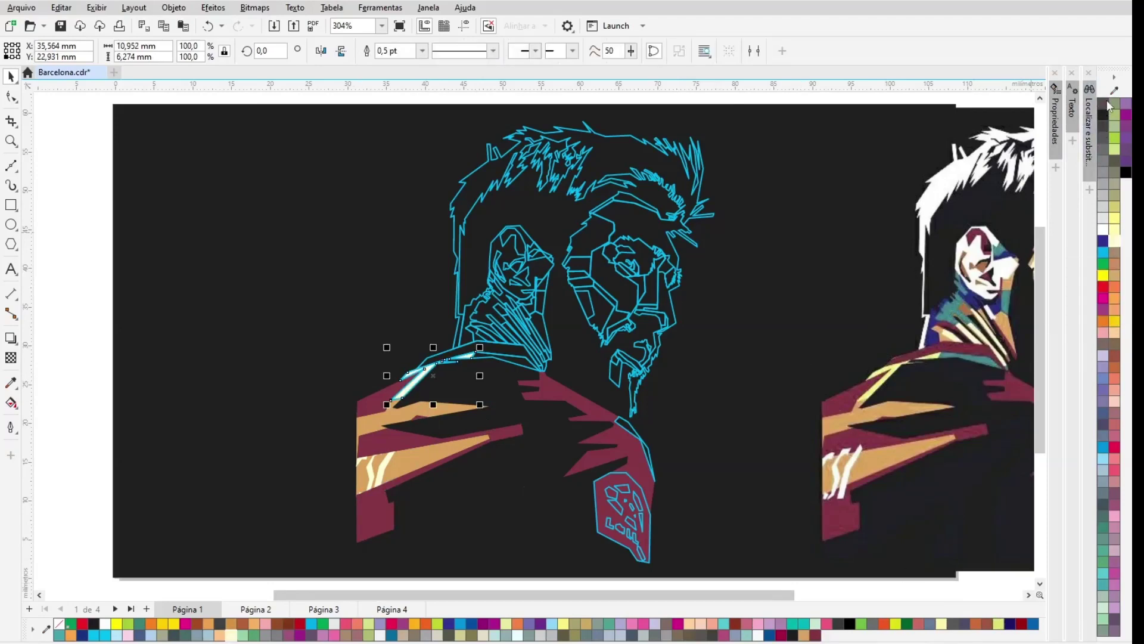
pyautogui.rightClick(1109, 106)
# Step: Fill the sleeve badge's base shape with off-white and remove its outline
pyautogui.click(670, 365)
pyautogui.click(1028, 596)
pyautogui.click(511, 510)
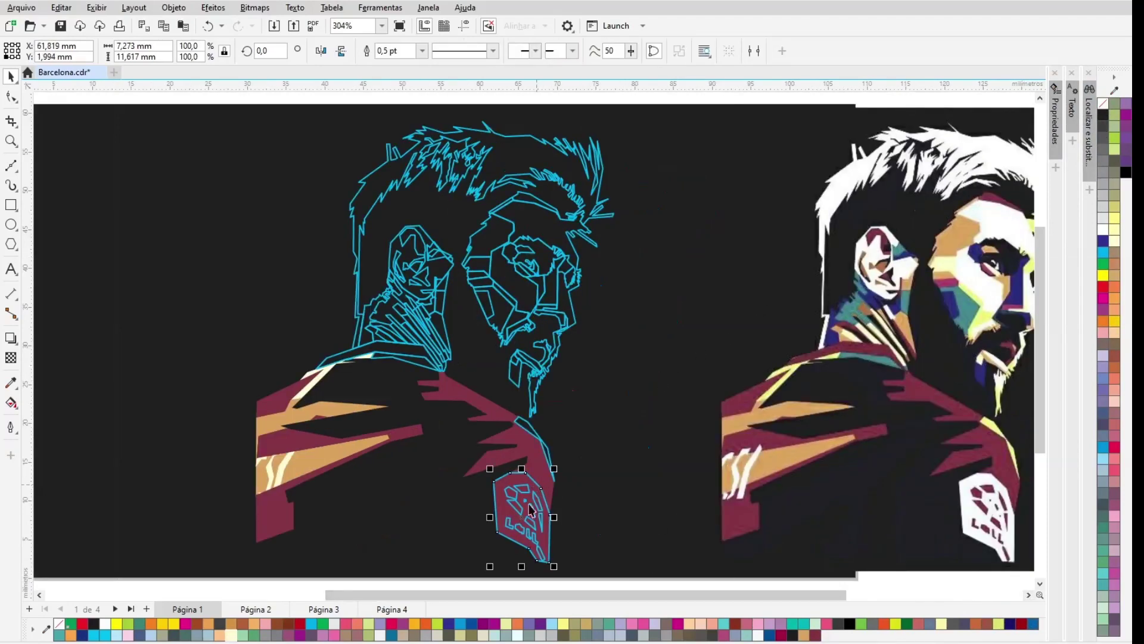
pyautogui.click(380, 636)
pyautogui.rightClick(1105, 106)
# Step: Fill the large hair shape with off-white and remove the outlines from it and its inner strands
pyautogui.click(577, 154)
pyautogui.click(380, 635)
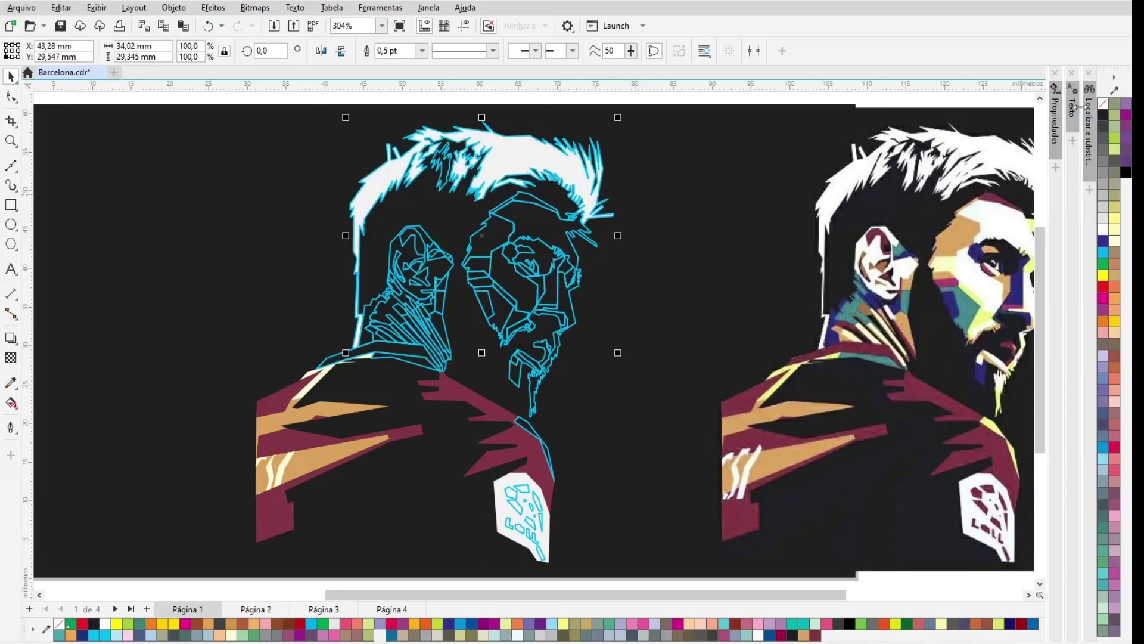
pyautogui.rightClick(1105, 106)
pyautogui.click(444, 181)
pyautogui.rightClick(1104, 106)
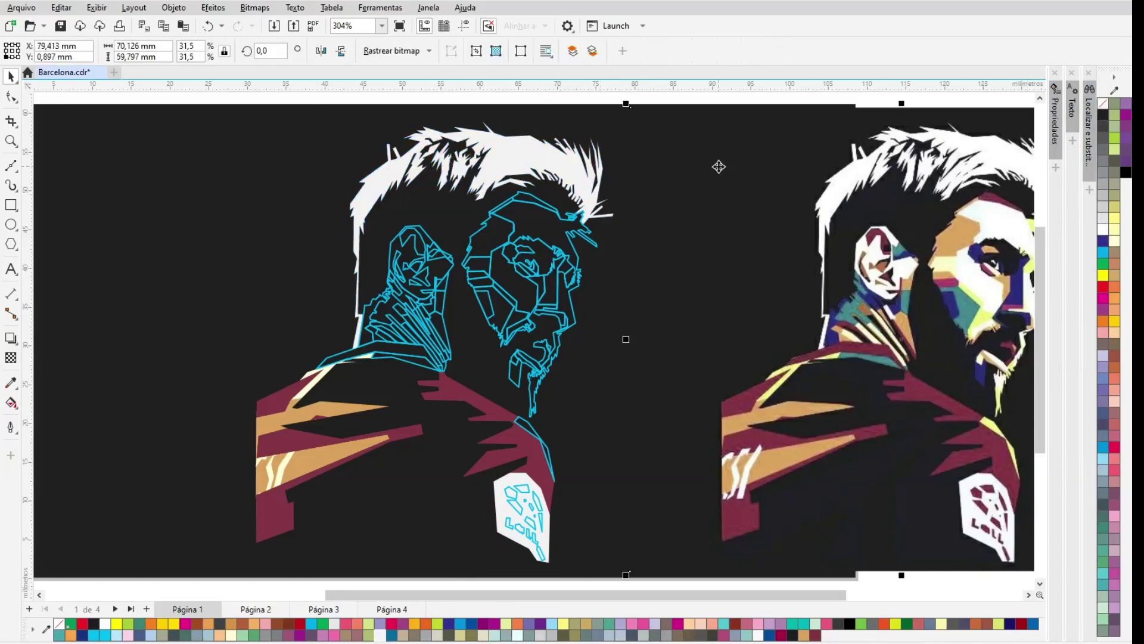
# Step: Colour the collar band maroon, the strip beneath it teal and both shoulder highlights light yellow, all without outlines
pyautogui.click(376, 356)
pyautogui.click(534, 431)
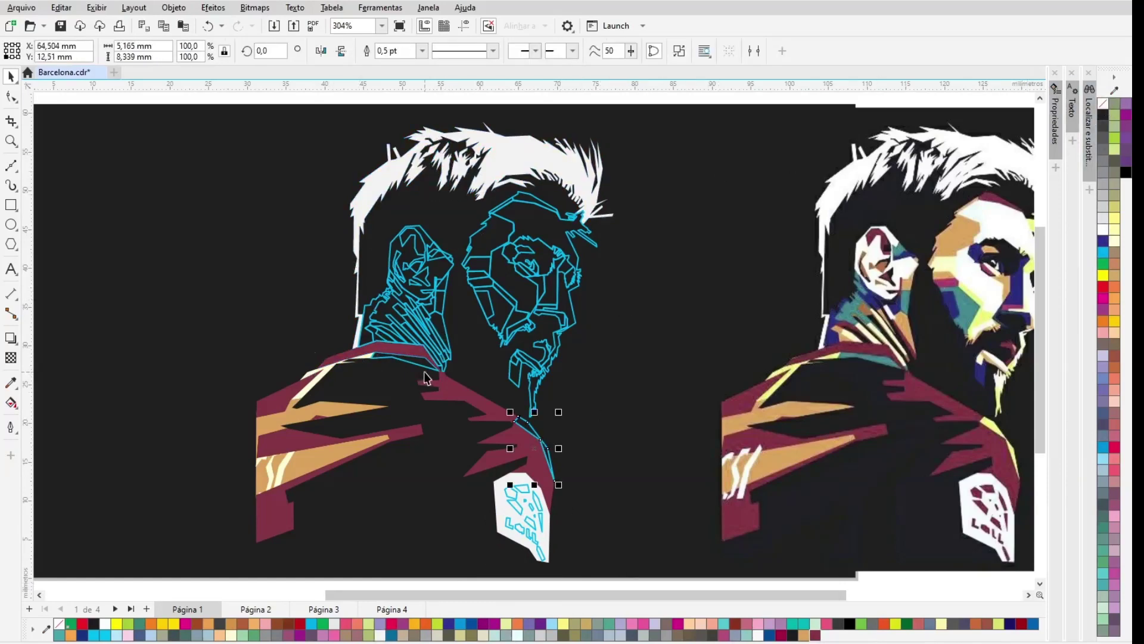
pyautogui.click(505, 623)
pyautogui.rightClick(1104, 106)
pyautogui.click(317, 378)
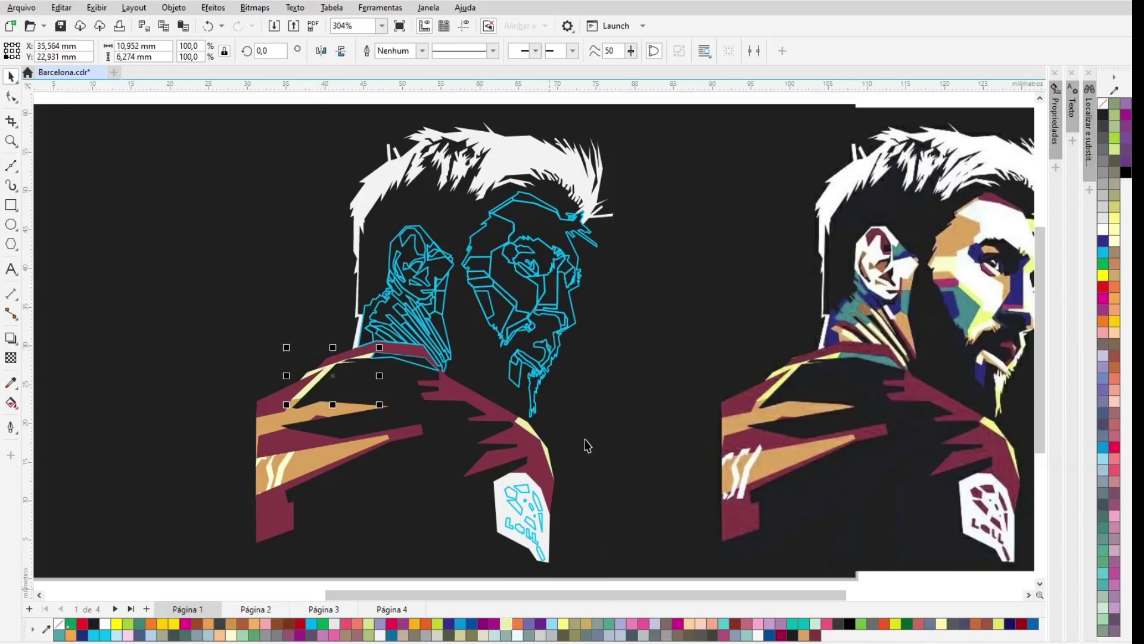
pyautogui.click(425, 366)
pyautogui.rightClick(1104, 106)
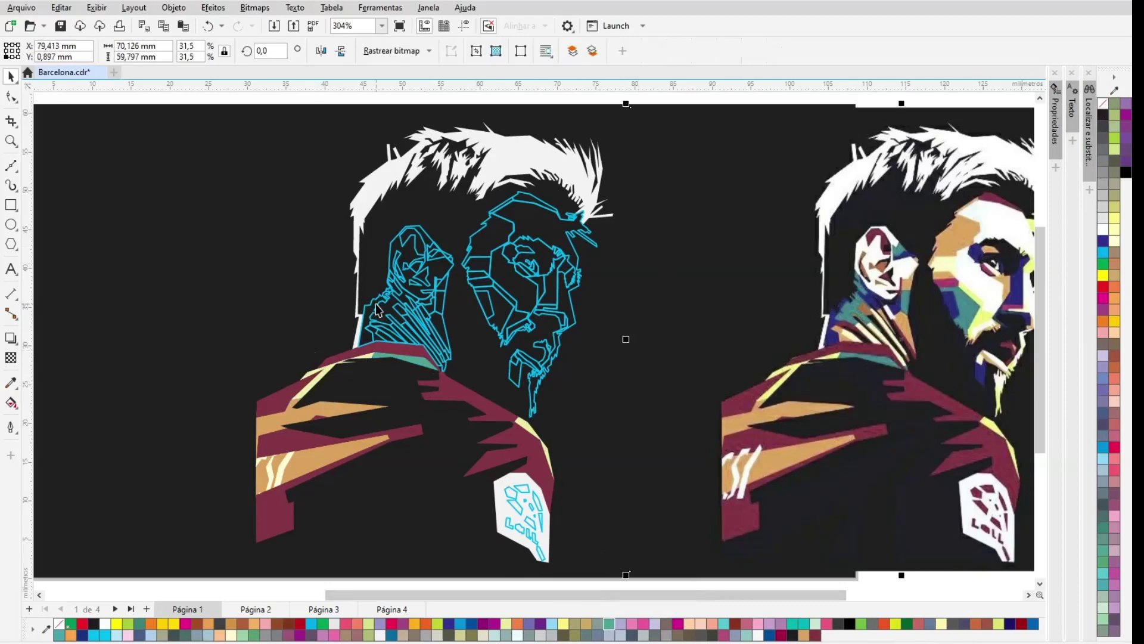
pyautogui.click(392, 325)
pyautogui.click(299, 289)
pyautogui.click(384, 307)
pyautogui.moveTo(372, 302); pyautogui.dragTo(349, 303)
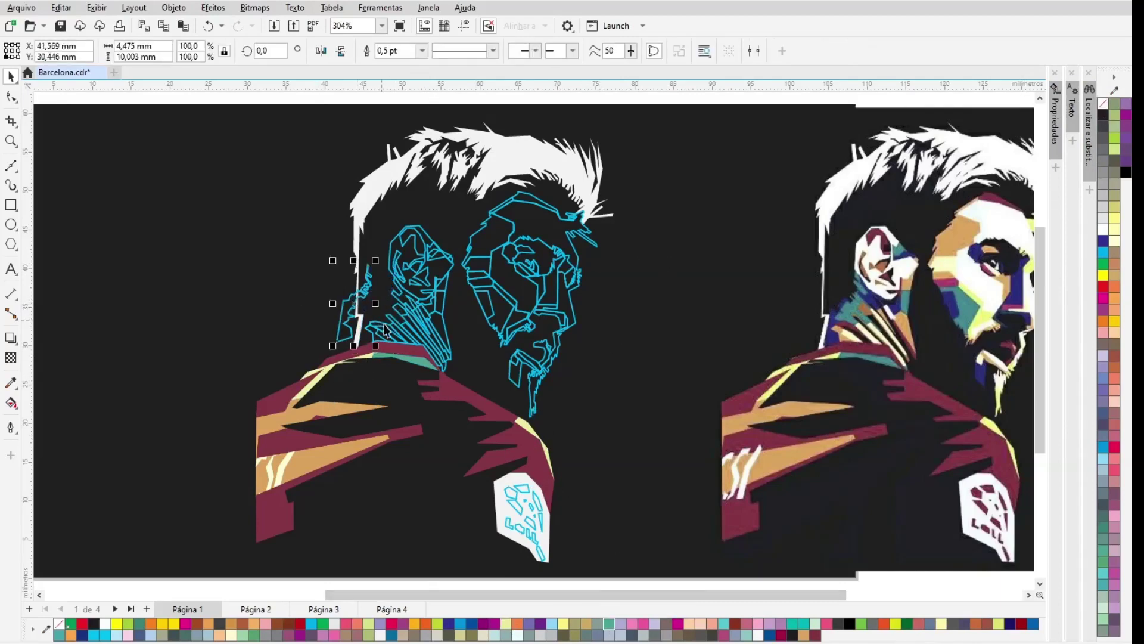
pyautogui.hotkey('ctrl', 'z')
pyautogui.click(224, 312)
# Step: Fill the ear's base shape with Amarelo-pálido and bring the narrow sleeve stripes to the front
pyautogui.click(396, 239)
pyautogui.click(231, 636)
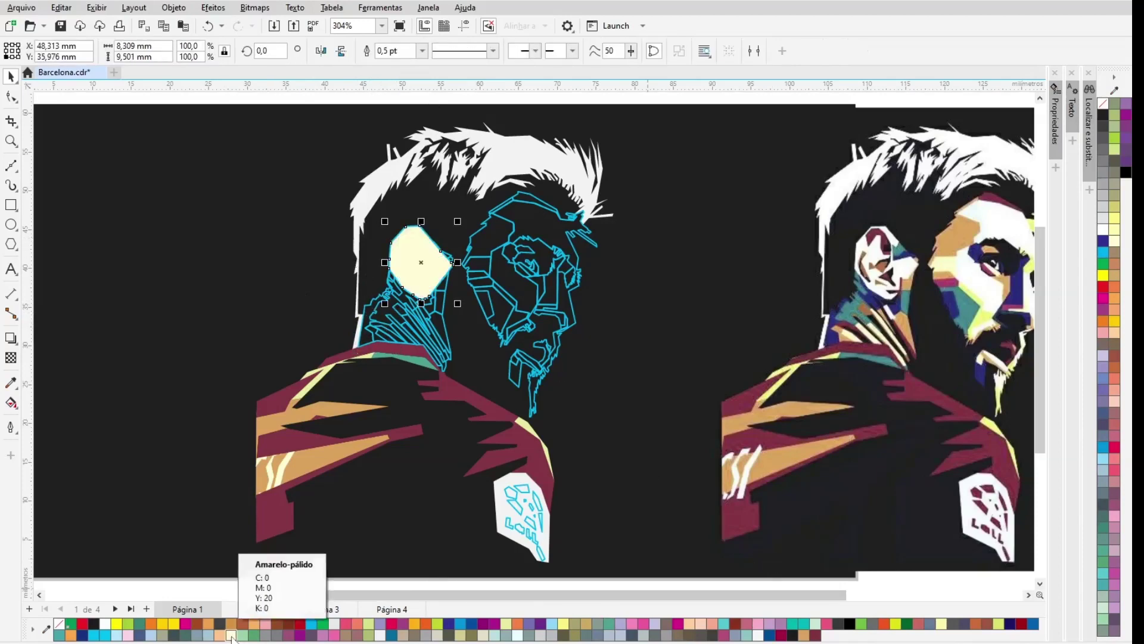
pyautogui.click(136, 454)
pyautogui.moveTo(221, 420); pyautogui.dragTo(302, 525)
pyautogui.hotkey('shift', 'pageup')
# Step: Bring the inner ear details and neck shapes in front of the ear's base shape
pyautogui.click(293, 345)
pyautogui.moveTo(275, 373); pyautogui.dragTo(475, 233)
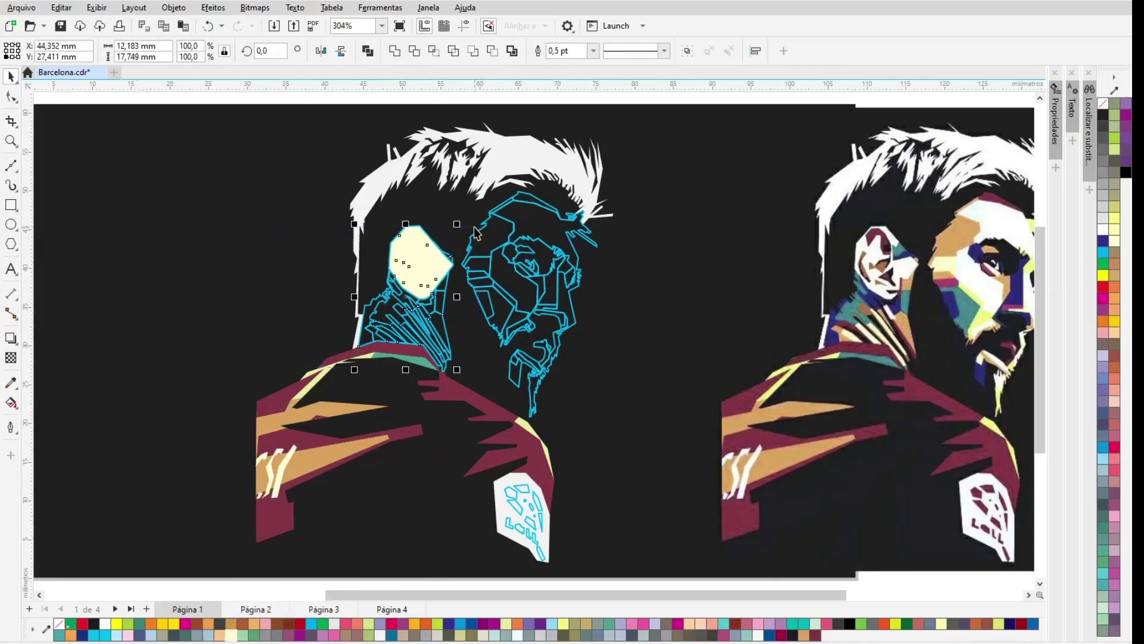
pyautogui.hotkey('shift', 'pageup')
pyautogui.click(314, 277)
# Step: Fill the upper inner ear shape with maroon and the small ear-opening shape with black, without outlines
pyautogui.press('z')
pyautogui.moveTo(285, 118); pyautogui.dragTo(1077, 467)
pyautogui.press('space')
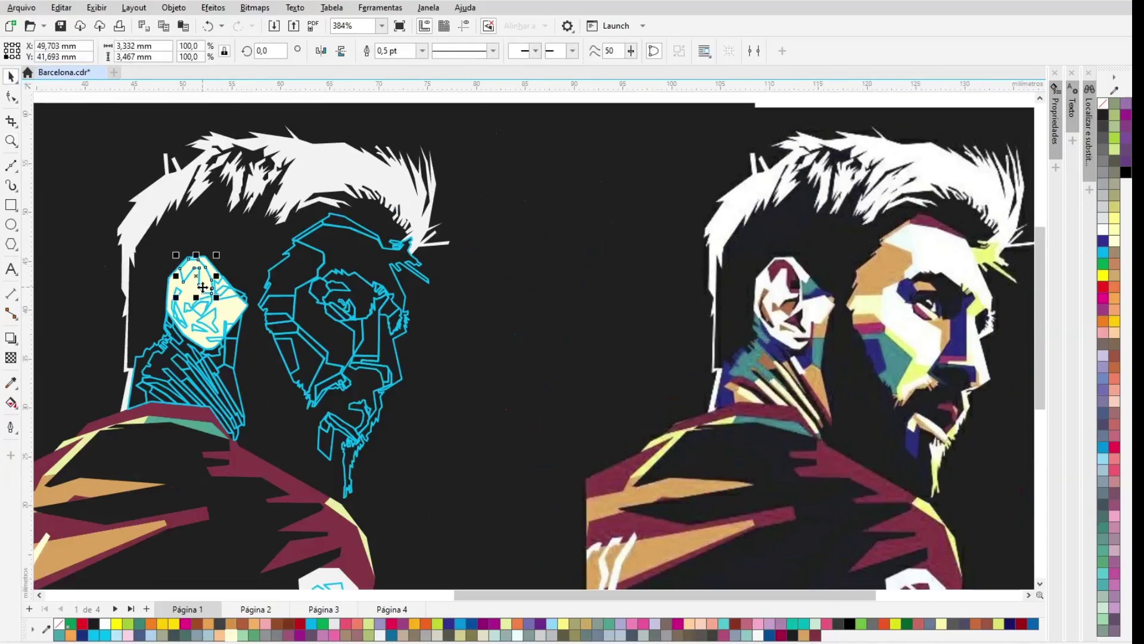
pyautogui.click(196, 280)
pyautogui.click(212, 300)
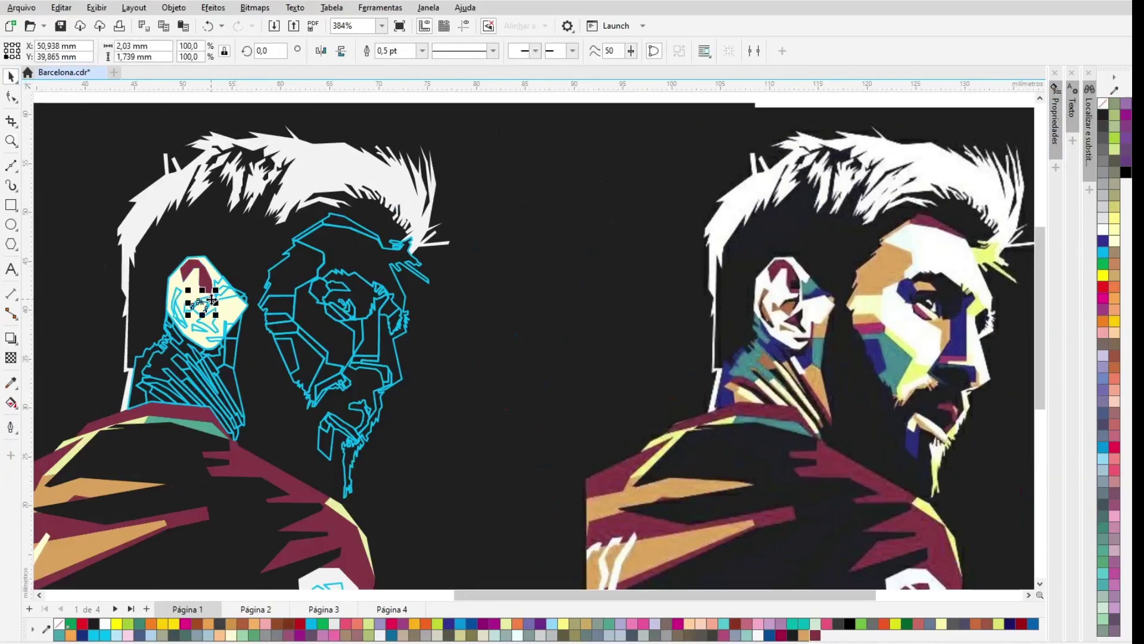
pyautogui.rightClick(1103, 105)
# Step: Fill the dark shape around the eye and eyebrow with black and remove its outline
pyautogui.click(501, 333)
pyautogui.click(359, 275)
pyautogui.click(850, 624)
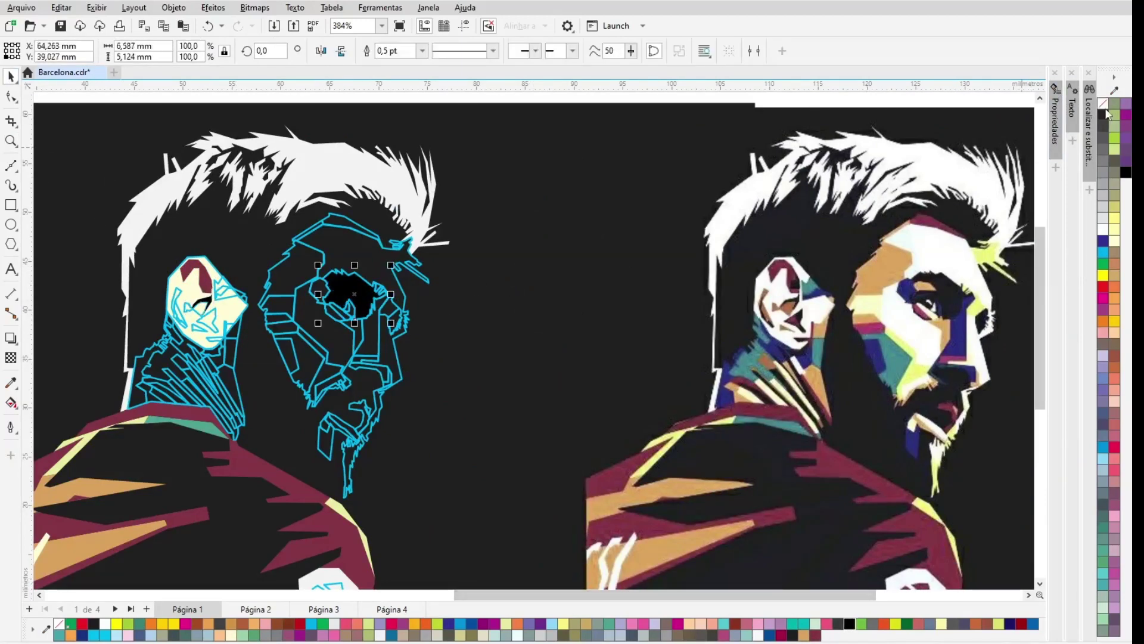
pyautogui.rightClick(1103, 106)
# Step: Bring the eye details and the lower face shapes in front of the black eye area
pyautogui.click(479, 419)
pyautogui.click(535, 400)
pyautogui.moveTo(421, 452); pyautogui.dragTo(272, 273)
pyautogui.hotkey('shift', 'pageup')
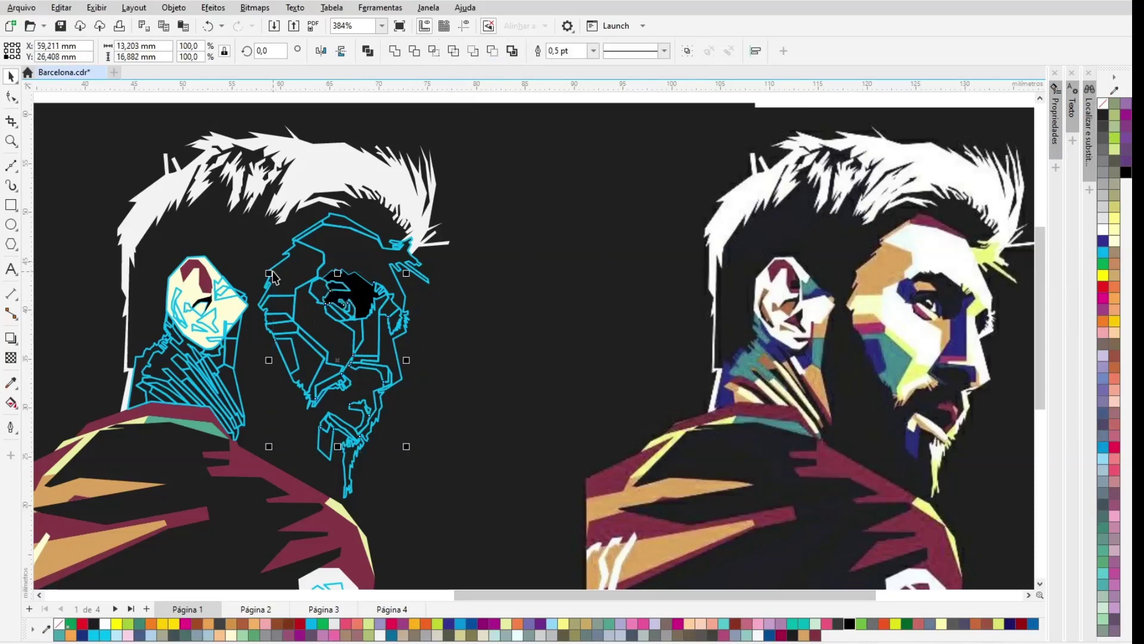
pyautogui.click(486, 394)
# Step: Fill the tall nose band and the nape, cheek and chin pieces with navy and remove their outlines
pyautogui.click(379, 329)
pyautogui.click(448, 624)
pyautogui.rightClick(1102, 104)
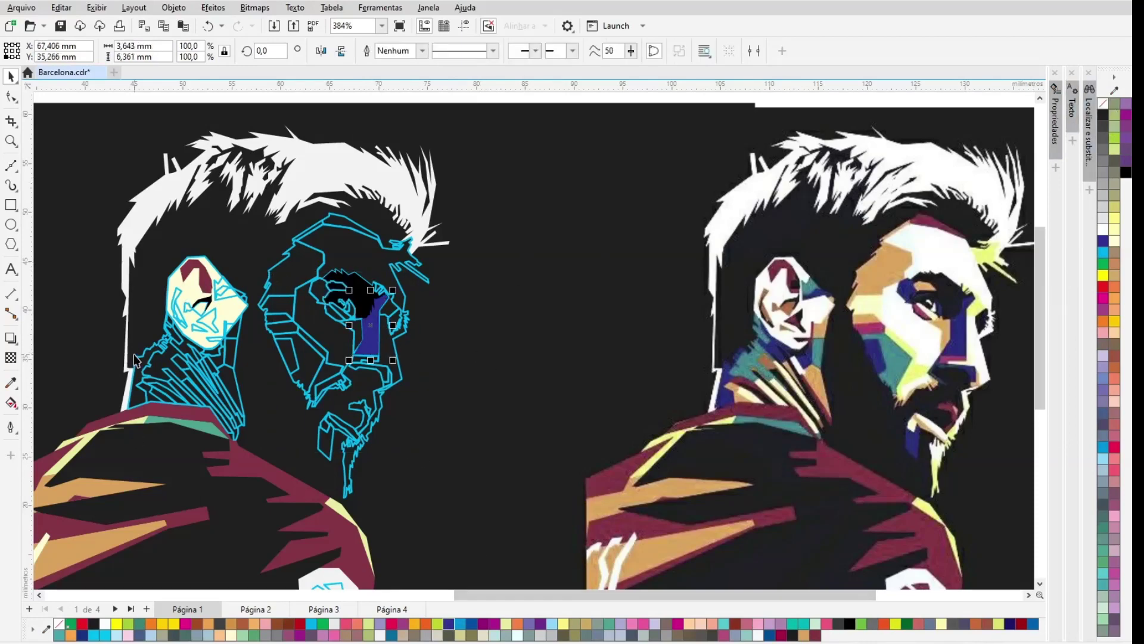
pyautogui.click(134, 355)
pyautogui.click(449, 624)
pyautogui.rightClick(1103, 104)
pyautogui.click(300, 363)
pyautogui.click(449, 624)
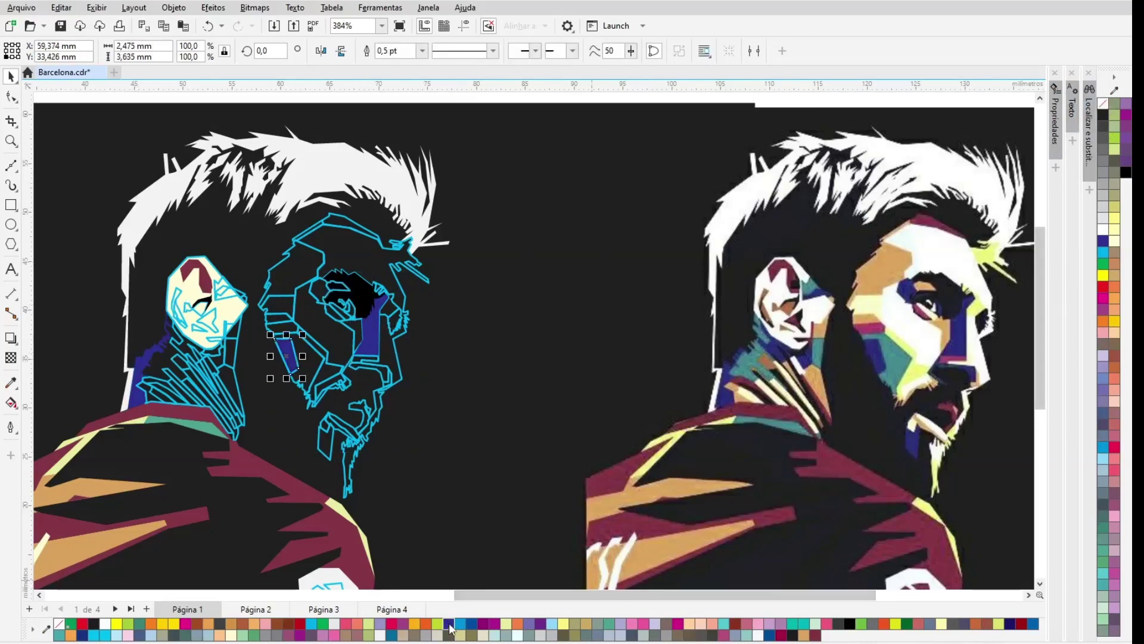
pyautogui.click(332, 442)
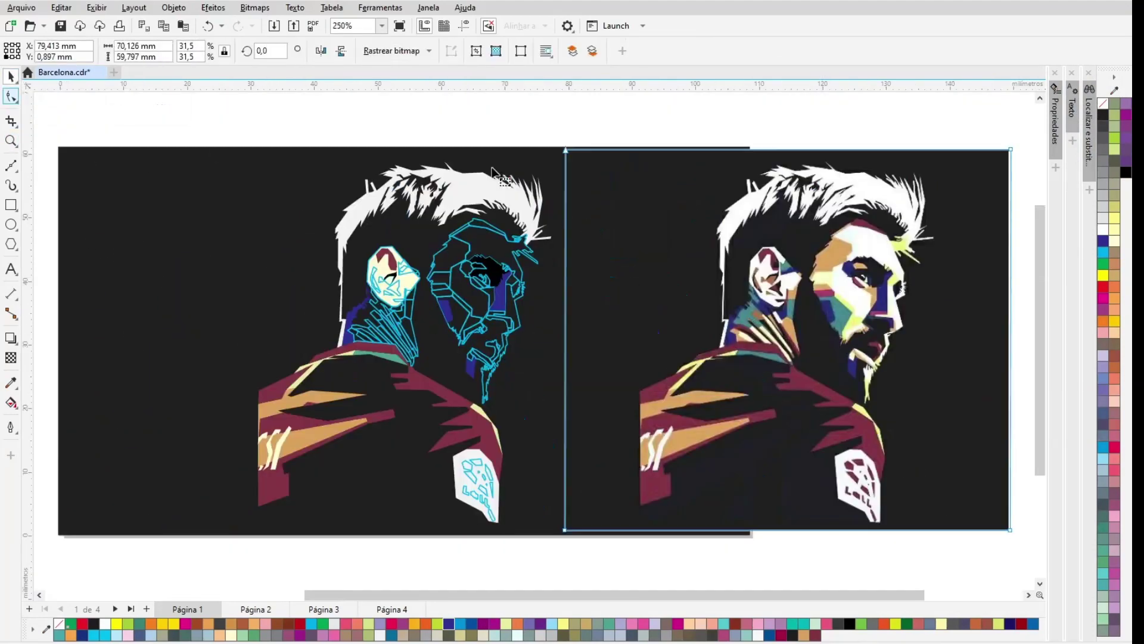
# Step: Trim the empty side of the reference image to about 46.6 mm wide and move it closer to the traced portrait
pyautogui.moveTo(508, 127); pyautogui.dragTo(649, 537)
pyautogui.scroll(-1, 575, 525)
pyautogui.moveTo(566, 510); pyautogui.dragTo(715, 510)
pyautogui.press('space')
pyautogui.moveTo(742, 319); pyautogui.dragTo(577, 341)
pyautogui.scroll(4, 433, 285)
# Step: Fill the three lowest neck strips above the collar with peach, pale yellow and maroon, without outlines
pyautogui.click(254, 393)
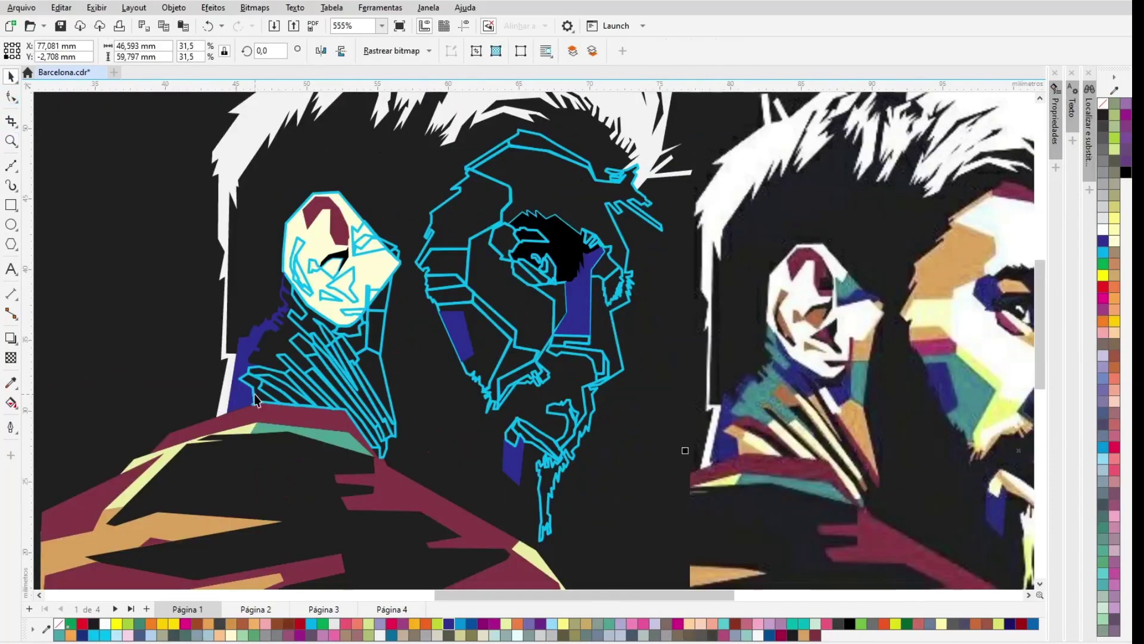
pyautogui.click(210, 629)
pyautogui.click(301, 408)
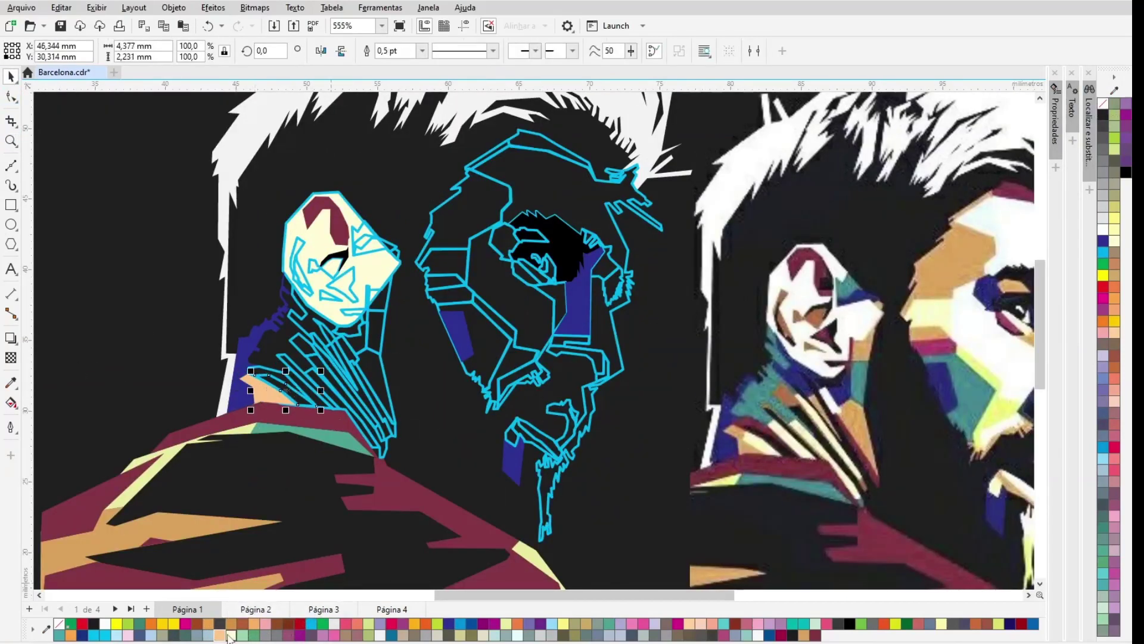
pyautogui.rightClick(1105, 103)
pyautogui.click(271, 369)
pyautogui.click(818, 636)
pyautogui.rightClick(1103, 104)
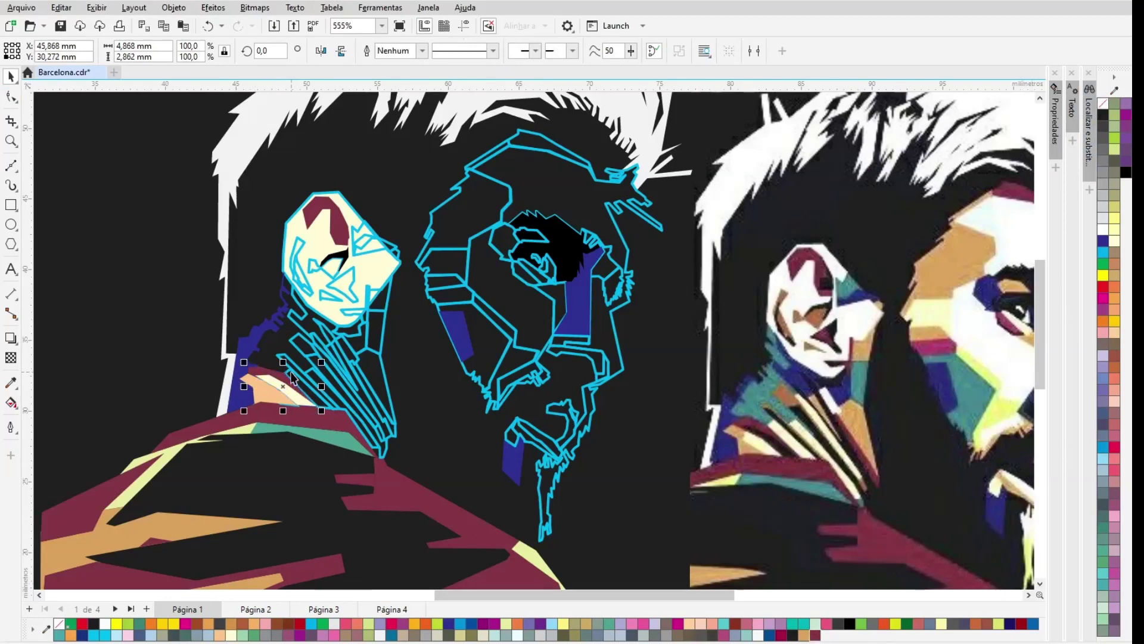
# Step: Fill the long light strips in the middle of the neck with pale yellow and remove their outlines
pyautogui.click(289, 366)
pyautogui.click(287, 385)
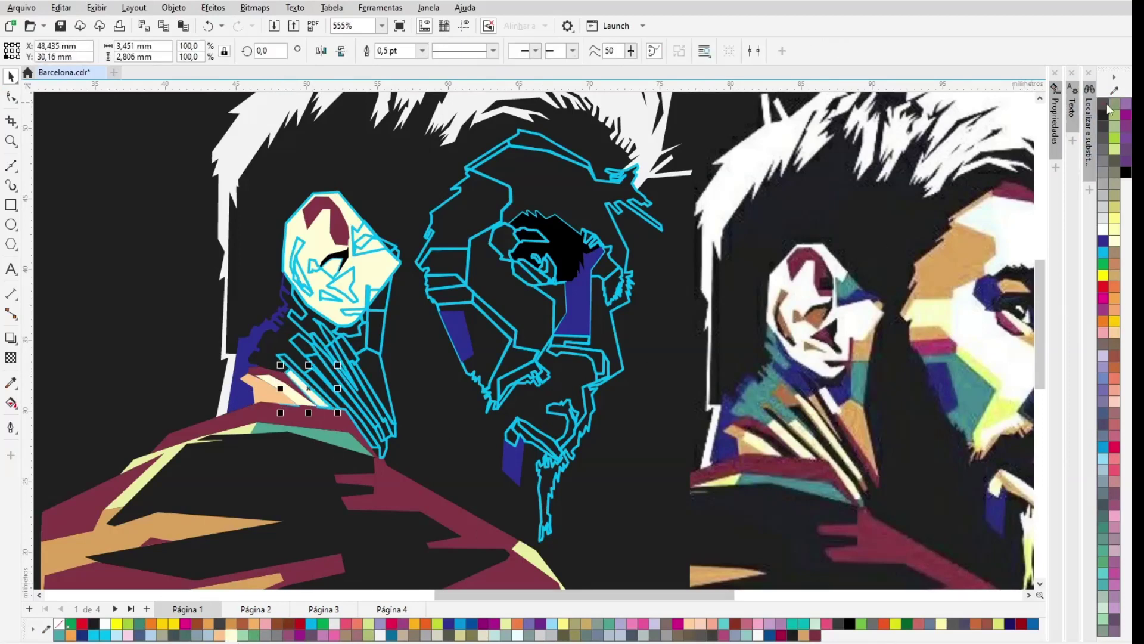
pyautogui.click(314, 381)
pyautogui.click(231, 636)
pyautogui.rightClick(1103, 103)
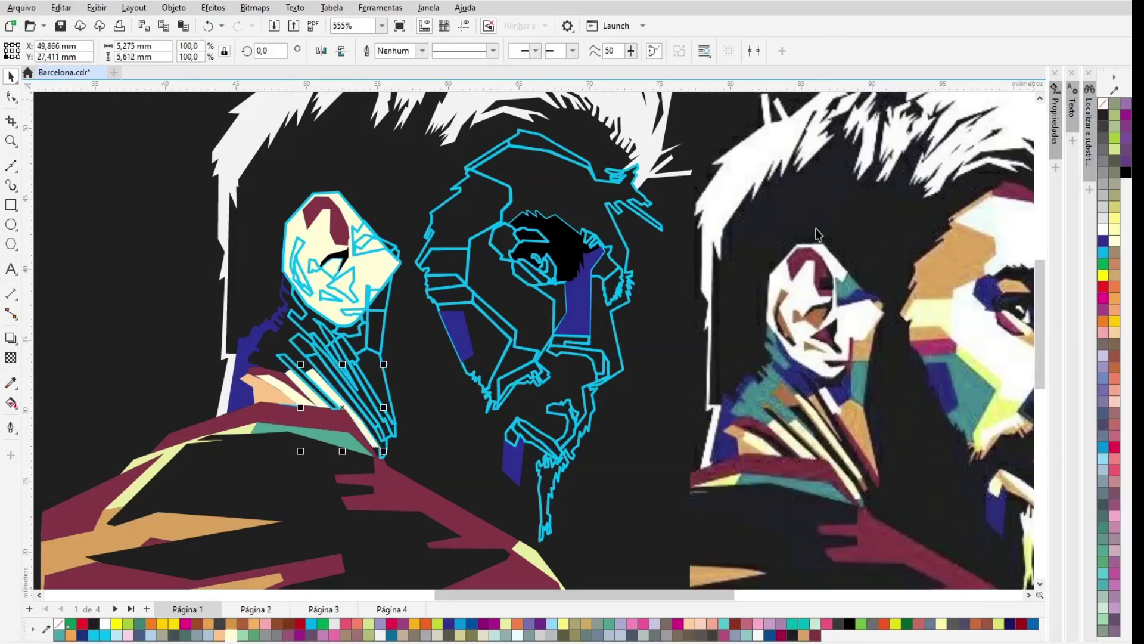
# Step: Fill the small piece above the light neck strips with tan and the dark shape between them with black, without outlines
pyautogui.click(301, 349)
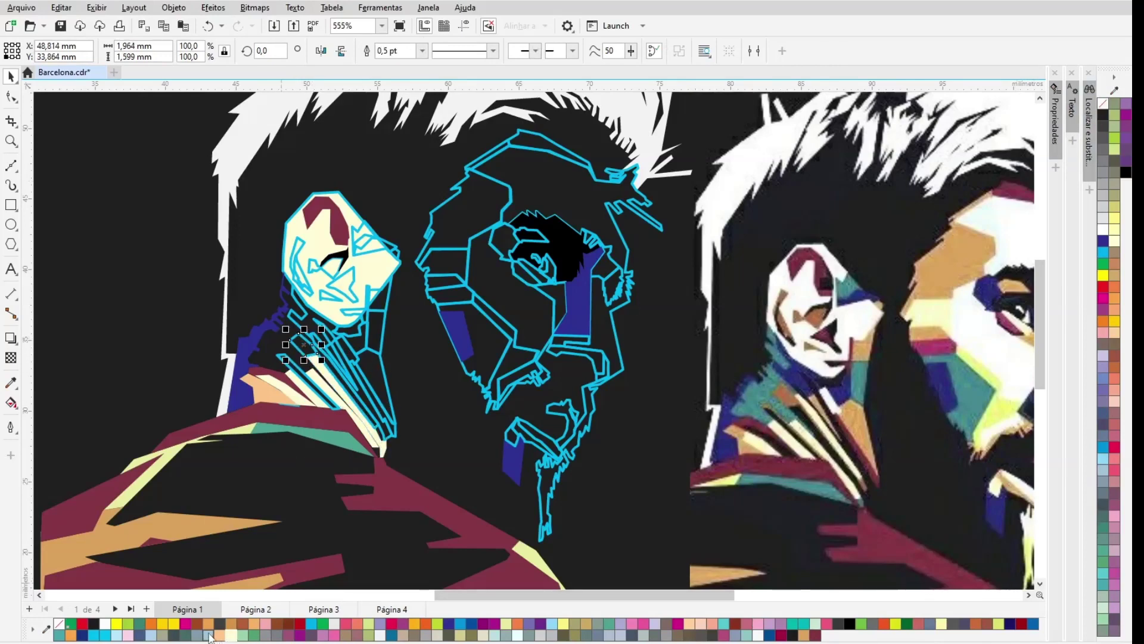
pyautogui.click(278, 356)
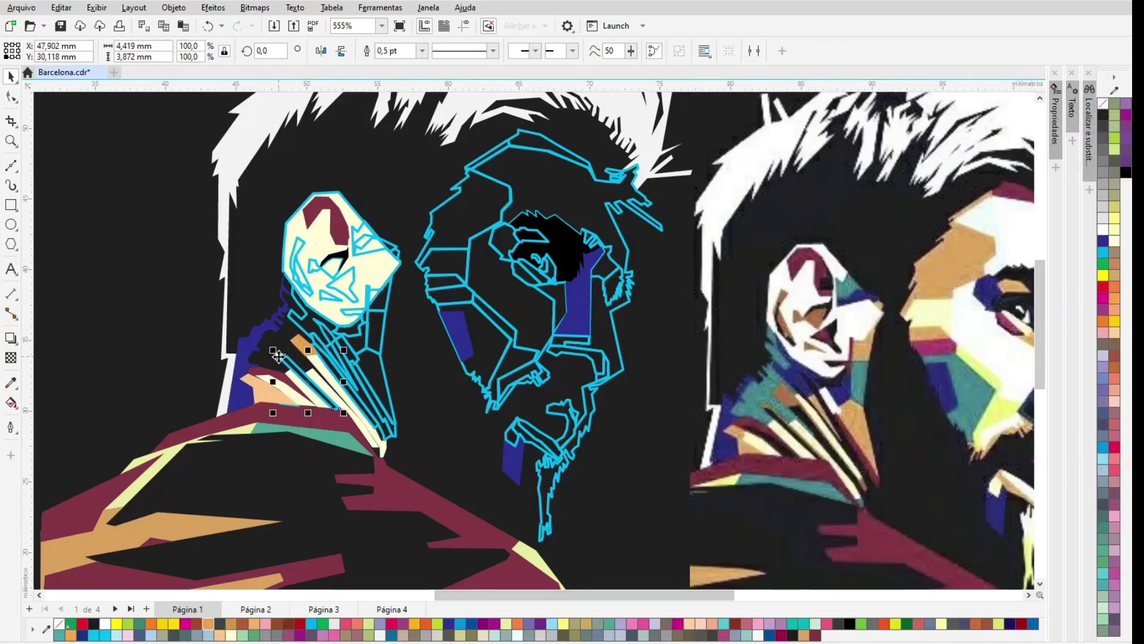
pyautogui.click(849, 623)
pyautogui.rightClick(1104, 104)
# Step: Fill the long upper neck strips next to the pale ones with maroon and black, without outlines
pyautogui.click(369, 414)
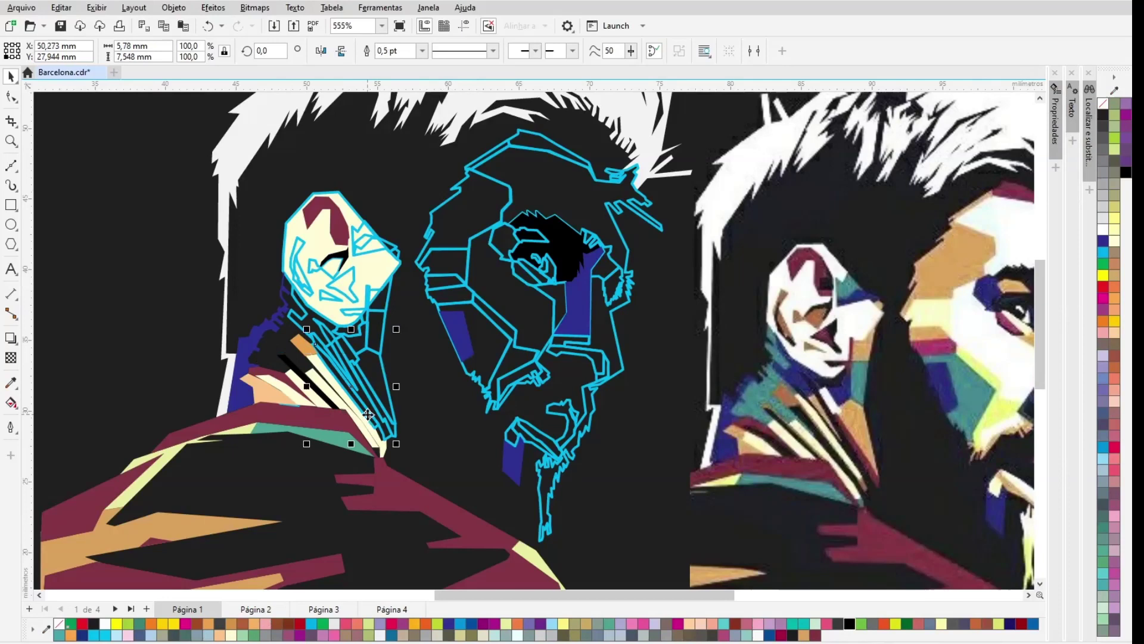
pyautogui.click(815, 635)
pyautogui.rightClick(1104, 104)
pyautogui.click(367, 412)
pyautogui.click(849, 623)
pyautogui.rightClick(1104, 103)
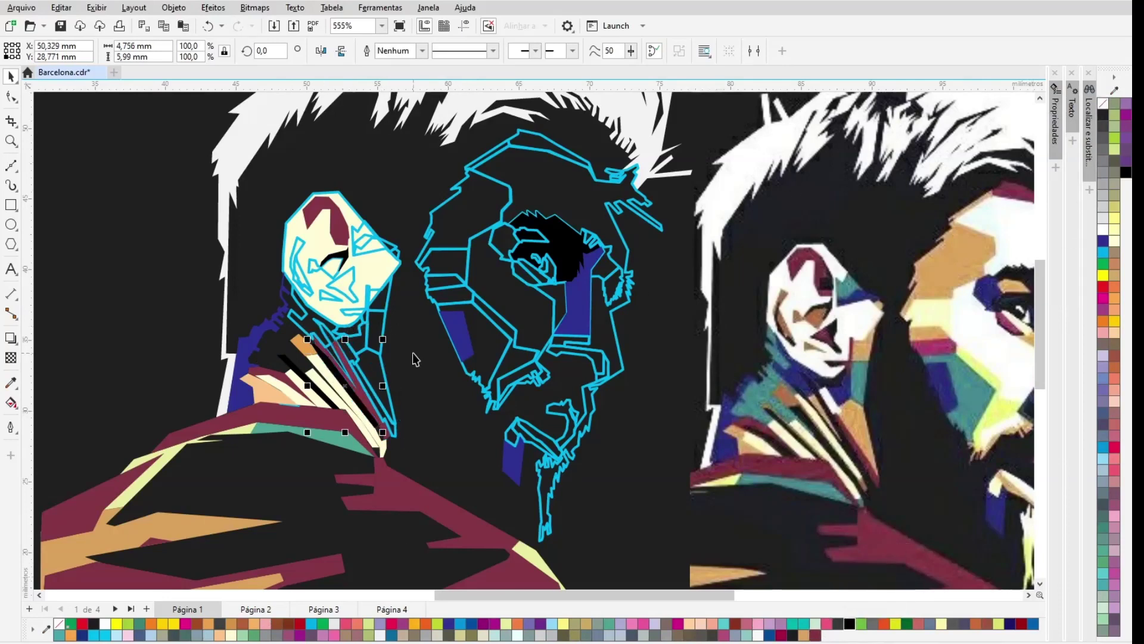
pyautogui.click(420, 408)
pyautogui.click(366, 405)
pyautogui.click(849, 623)
# Step: Fill the thin strip near the front of the neck with maroon and the wedge beside it with light orange, without outlines
pyautogui.click(381, 413)
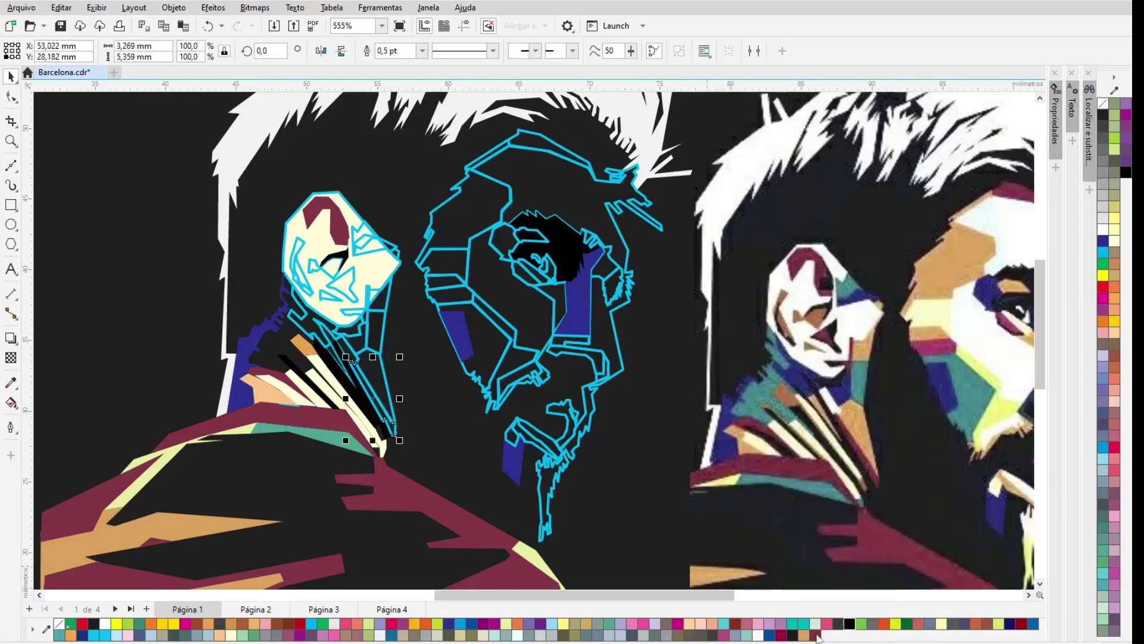
pyautogui.click(816, 635)
pyautogui.rightClick(1103, 104)
pyautogui.click(400, 389)
pyautogui.click(227, 624)
pyautogui.rightClick(1104, 104)
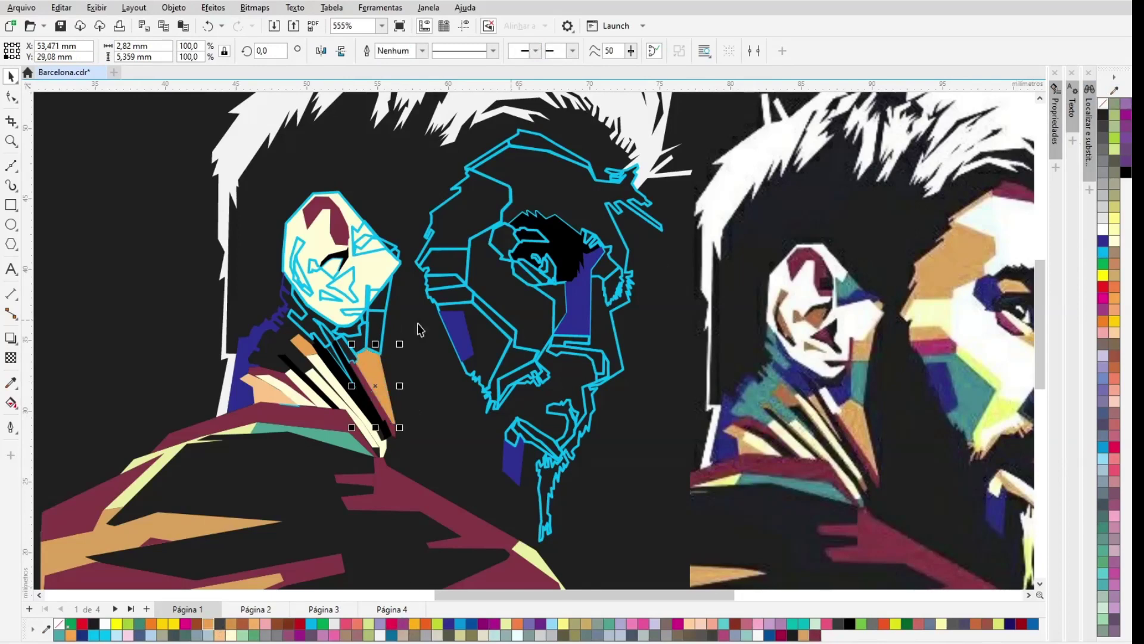
# Step: Fill the strip below the front of the ear with green and the jagged shape under the ear with dark blue, without outlines
pyautogui.click(387, 334)
pyautogui.click(609, 624)
pyautogui.click(288, 322)
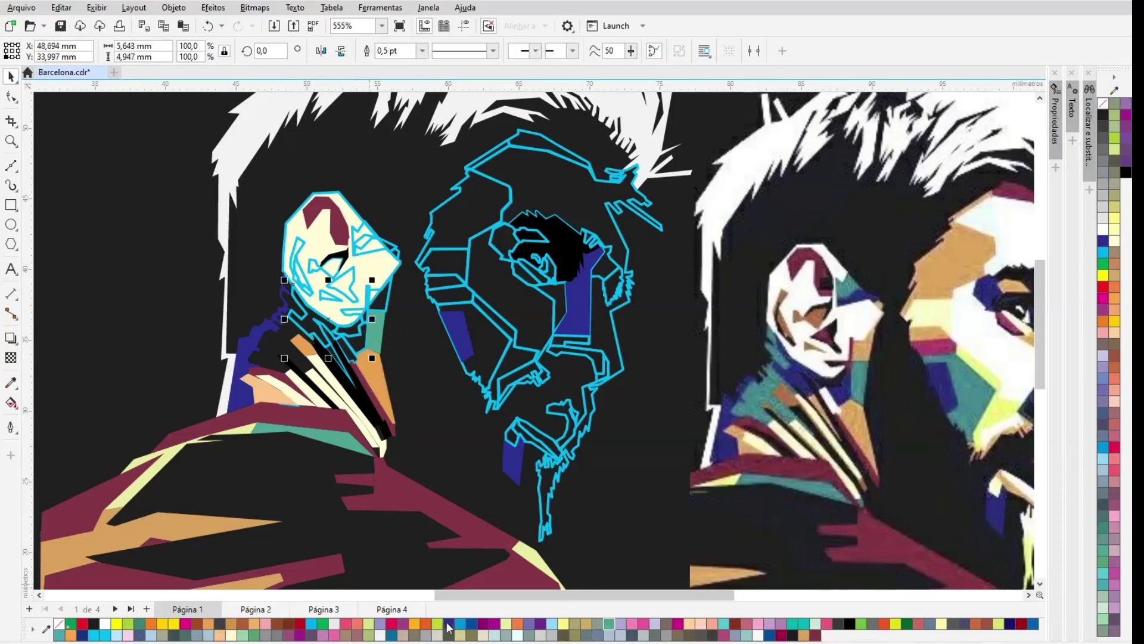
pyautogui.click(604, 463)
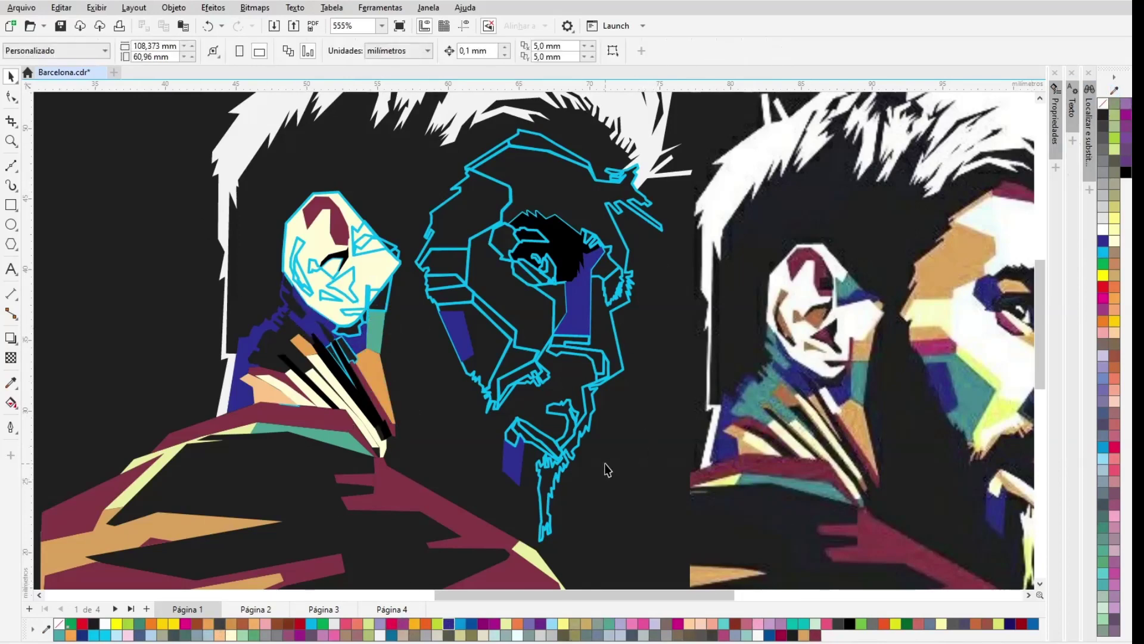
# Step: Fill the ear's base shape with light grey R242 G242 B242 and remove its outline
pyautogui.click(296, 224)
pyautogui.click(379, 635)
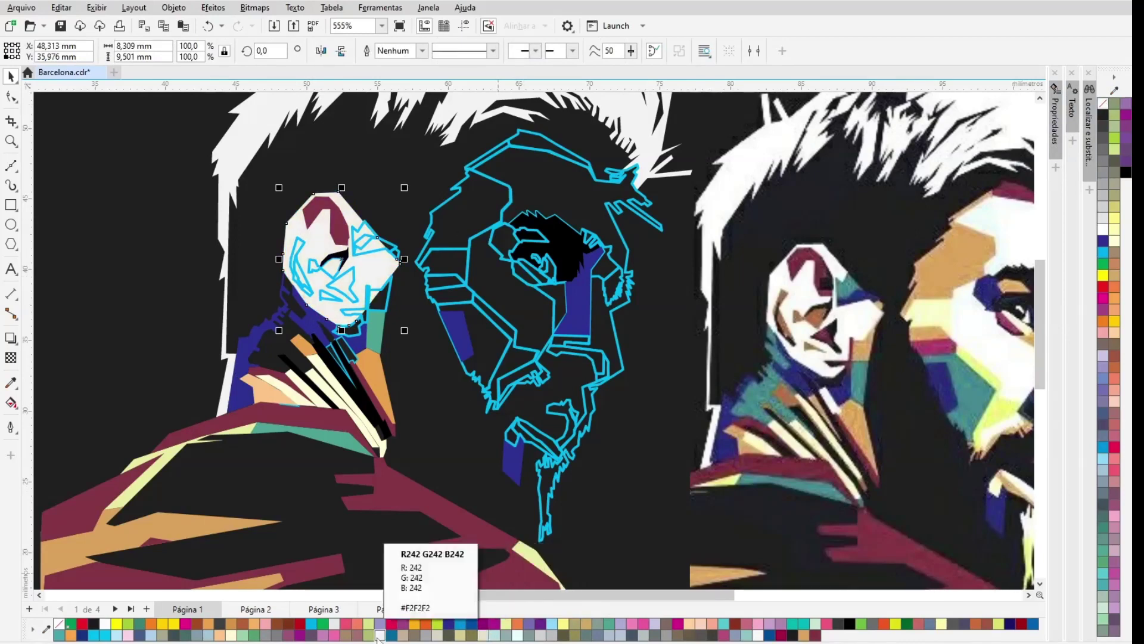
pyautogui.click(216, 318)
# Step: Fill the pieces along the front edge of the ear with green, dark blue and tan, from upper to lower, without outlines
pyautogui.click(365, 222)
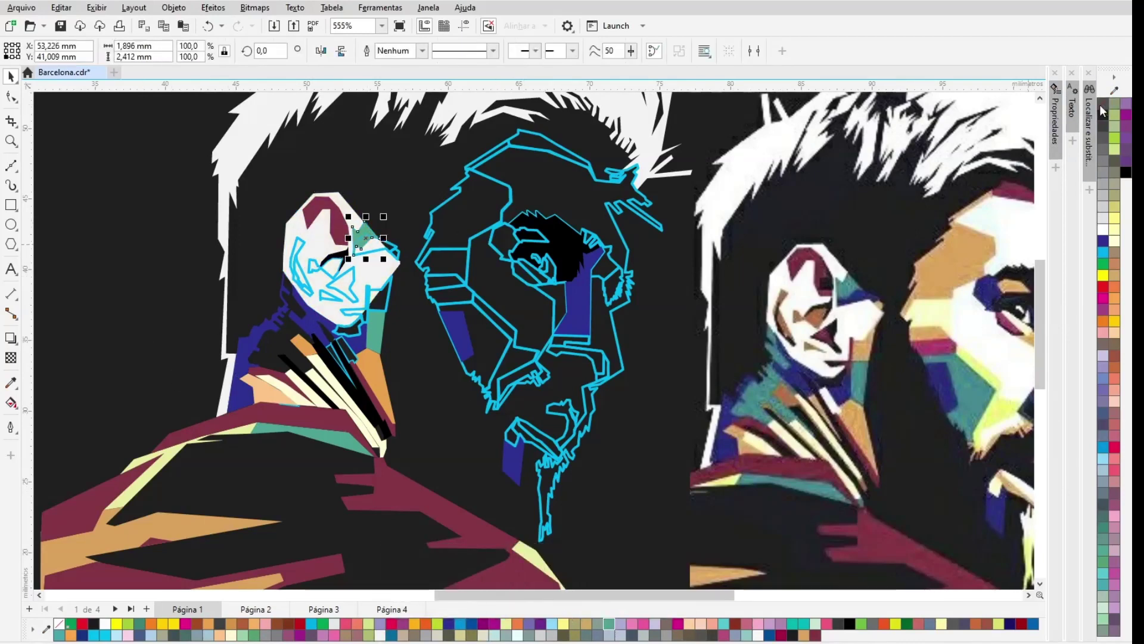
pyautogui.click(377, 255)
pyautogui.rightClick(1104, 104)
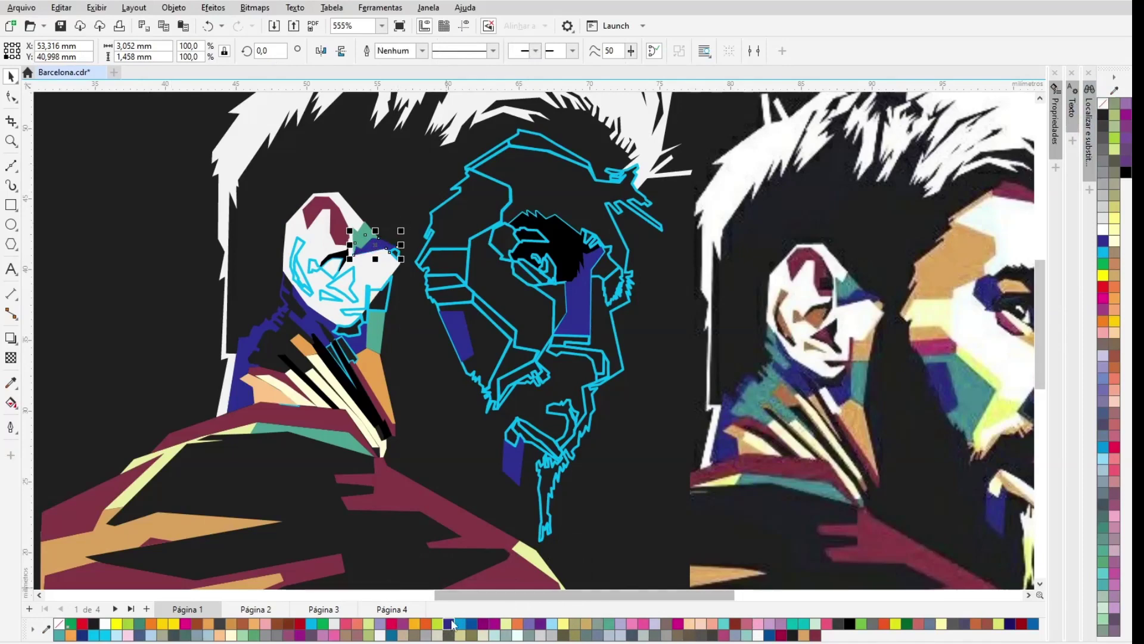
pyautogui.click(409, 268)
pyautogui.click(398, 256)
pyautogui.keyDown('shift'); pyautogui.click(389, 294); pyautogui.keyUp('shift')
pyautogui.click(587, 624)
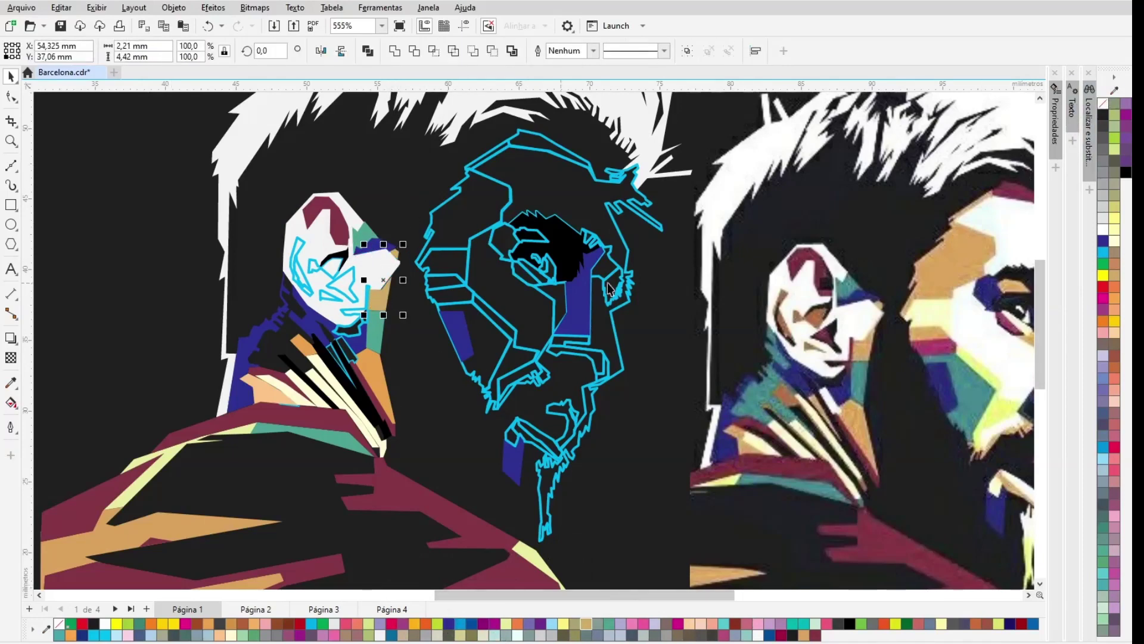
pyautogui.click(650, 271)
# Step: Fill the shape under the earlobe and the inner-ear shadow with black, and the lobe piece with maroon, without outlines
pyautogui.click(379, 343)
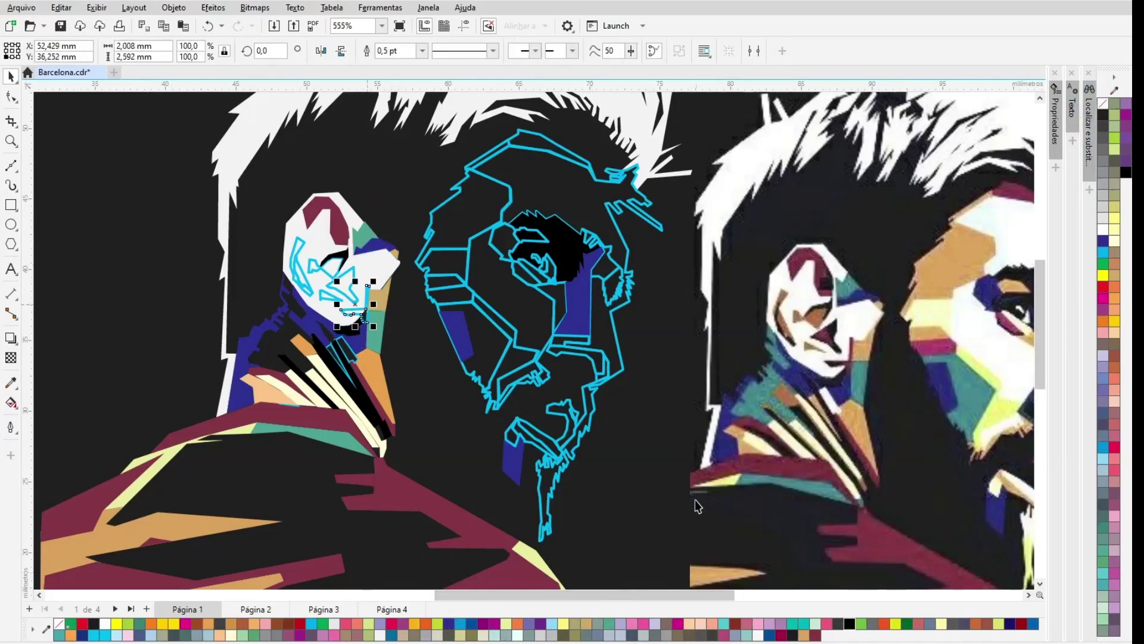
pyautogui.click(350, 287)
pyautogui.click(1126, 172)
pyautogui.rightClick(1103, 104)
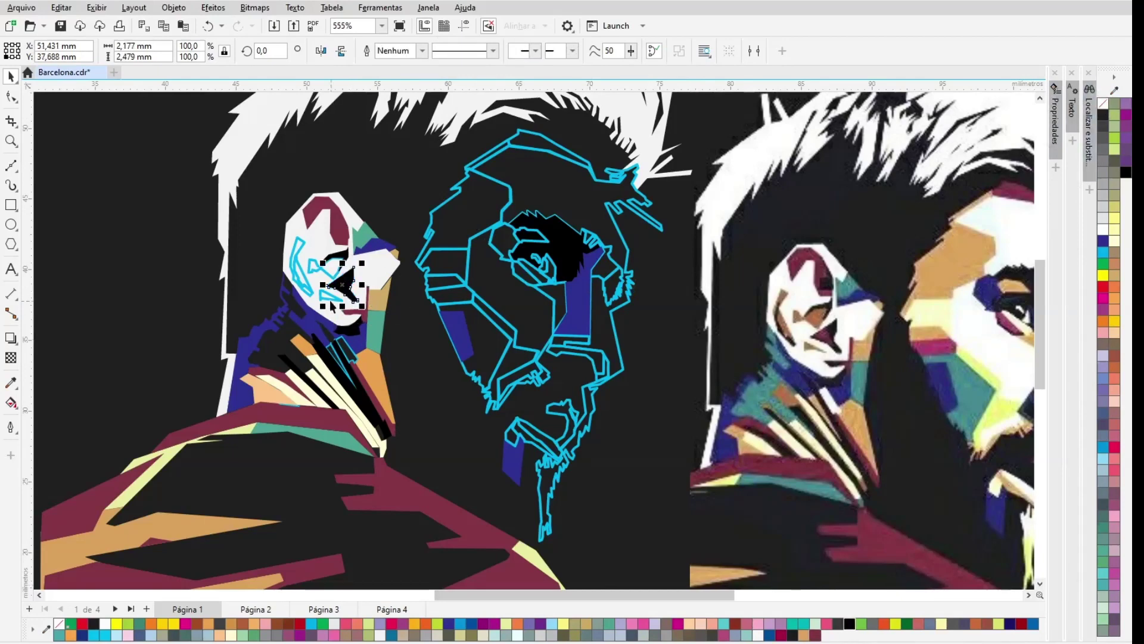
# Step: Fill the small inner-ear pieces with light orange and the thin sliver along the ear's back edge with black, without outlines
pyautogui.click(330, 299)
pyautogui.click(231, 624)
pyautogui.rightClick(1102, 104)
pyautogui.click(330, 280)
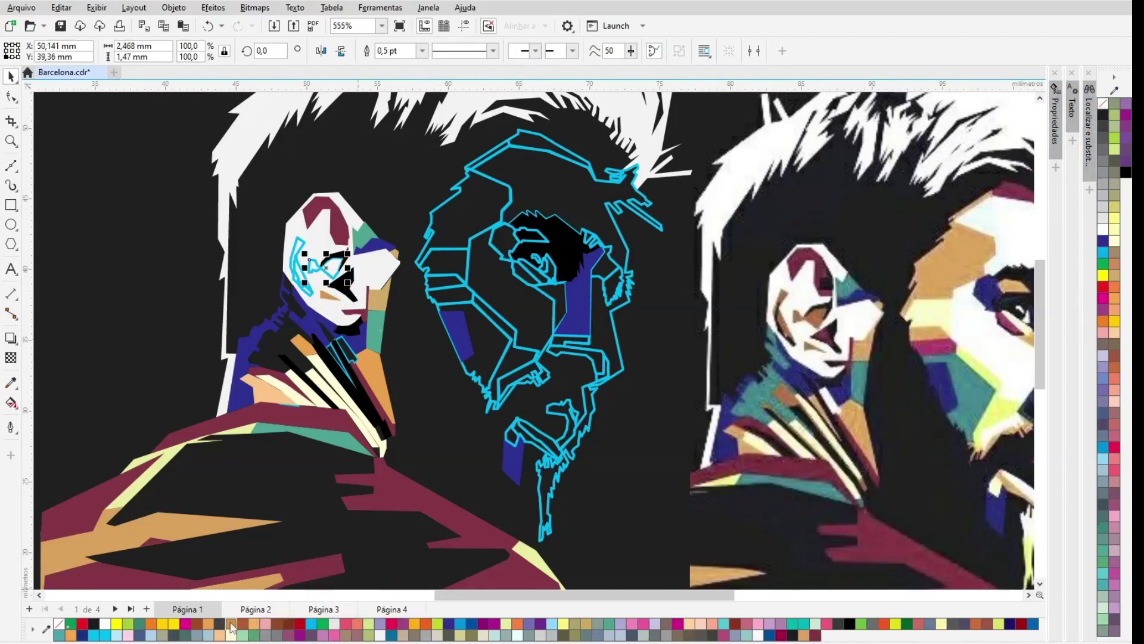
pyautogui.click(296, 250)
pyautogui.click(231, 624)
pyautogui.rightClick(1104, 104)
pyautogui.click(303, 282)
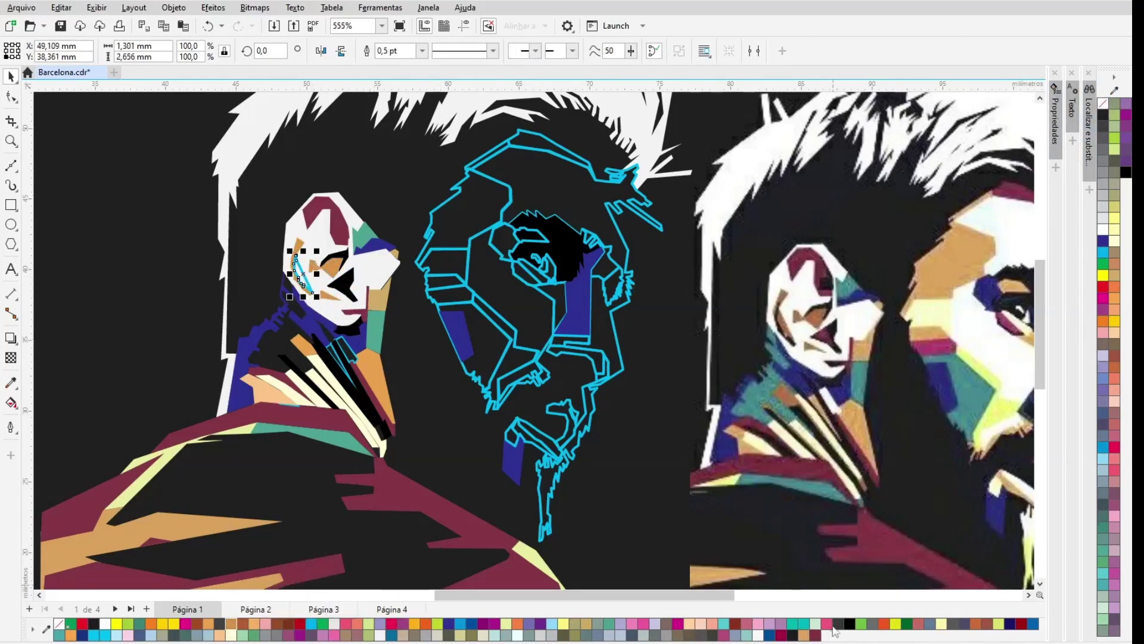
pyautogui.click(850, 624)
pyautogui.rightClick(1104, 104)
# Step: Fill the temple area of the face with light orange and the strip along the upper forehead with maroon, without outlines
pyautogui.moveTo(694, 597); pyautogui.dragTo(751, 598)
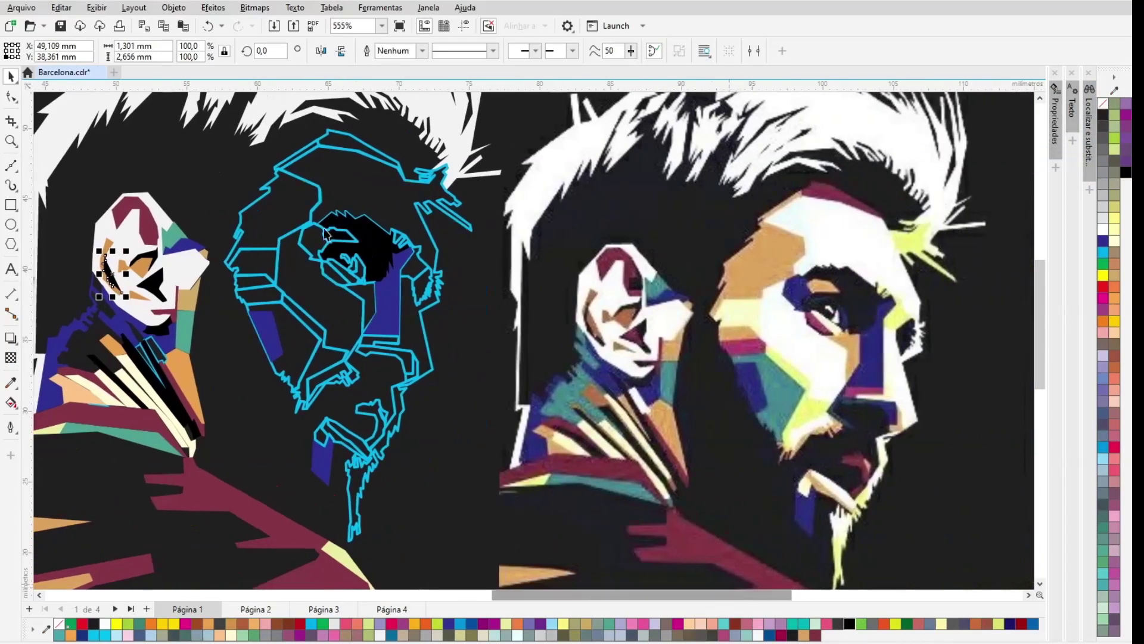
pyautogui.click(296, 230)
pyautogui.click(233, 624)
pyautogui.rightClick(1103, 104)
pyautogui.click(365, 148)
pyautogui.click(815, 636)
pyautogui.rightClick(1103, 103)
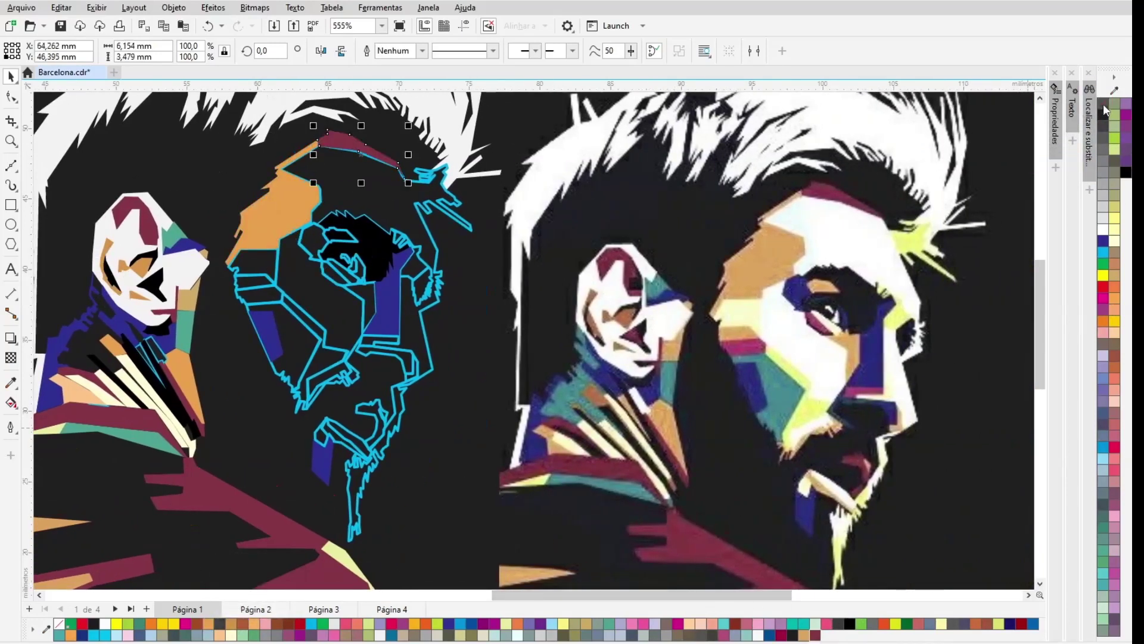
# Step: Fill the main face shape with pale yellow and the piece between the cheek and the nose with light orange, without outlines
pyautogui.click(436, 211)
pyautogui.click(231, 635)
pyautogui.rightClick(1104, 104)
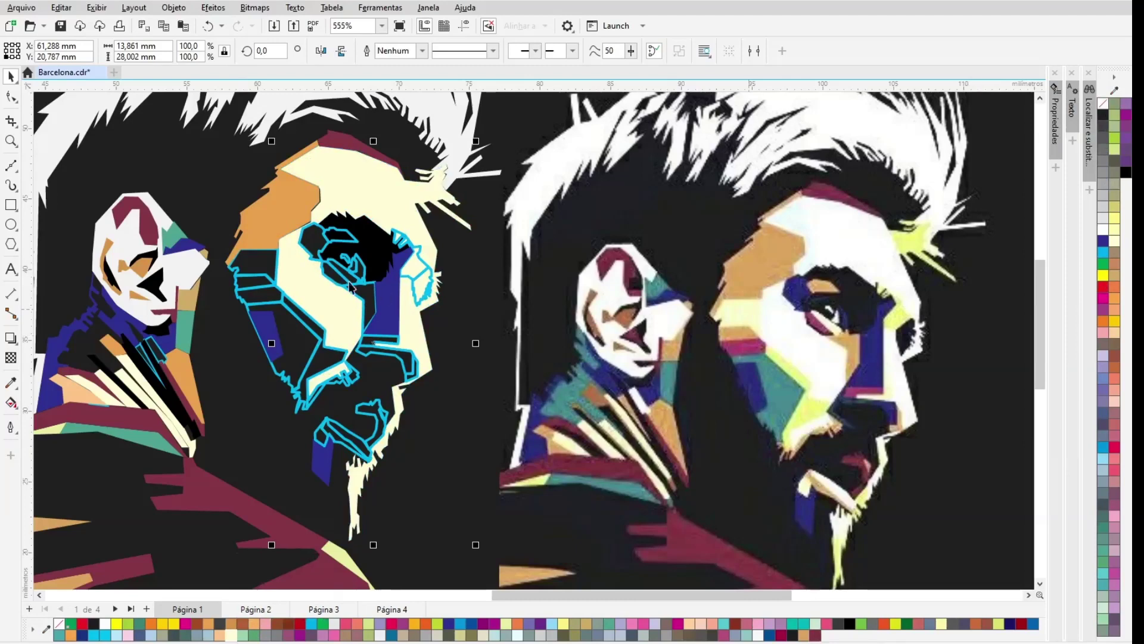
pyautogui.click(343, 278)
pyautogui.click(361, 301)
pyautogui.click(415, 625)
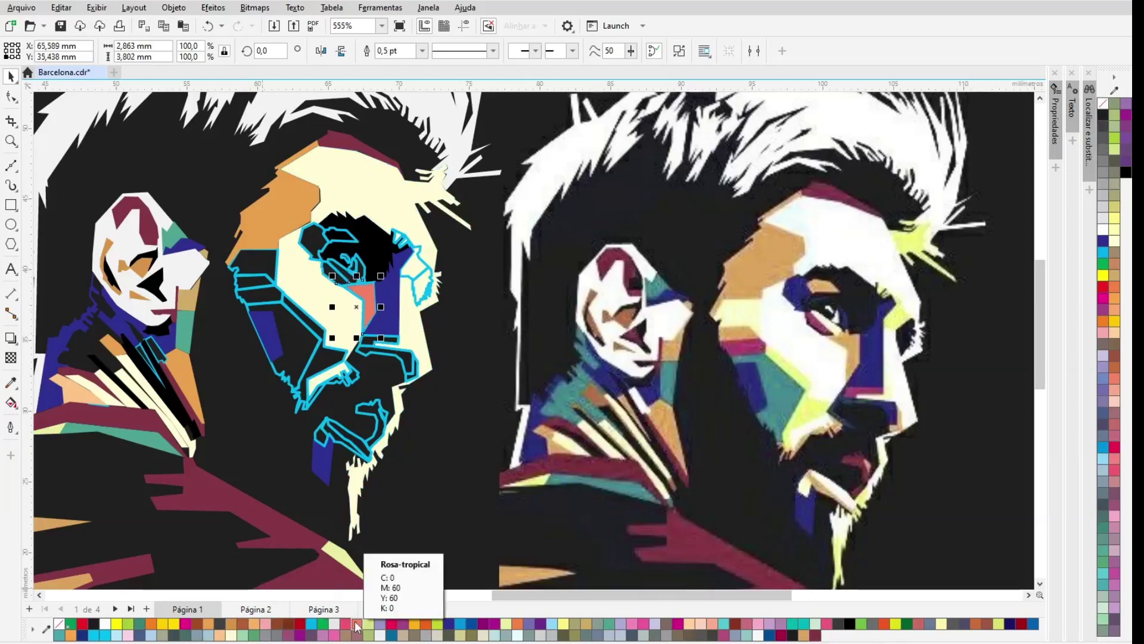
pyautogui.rightClick(1103, 103)
# Step: Fill the pieces around the eye with dark blue beside it, light orange above it and maroon below it, without outlines
pyautogui.click(312, 240)
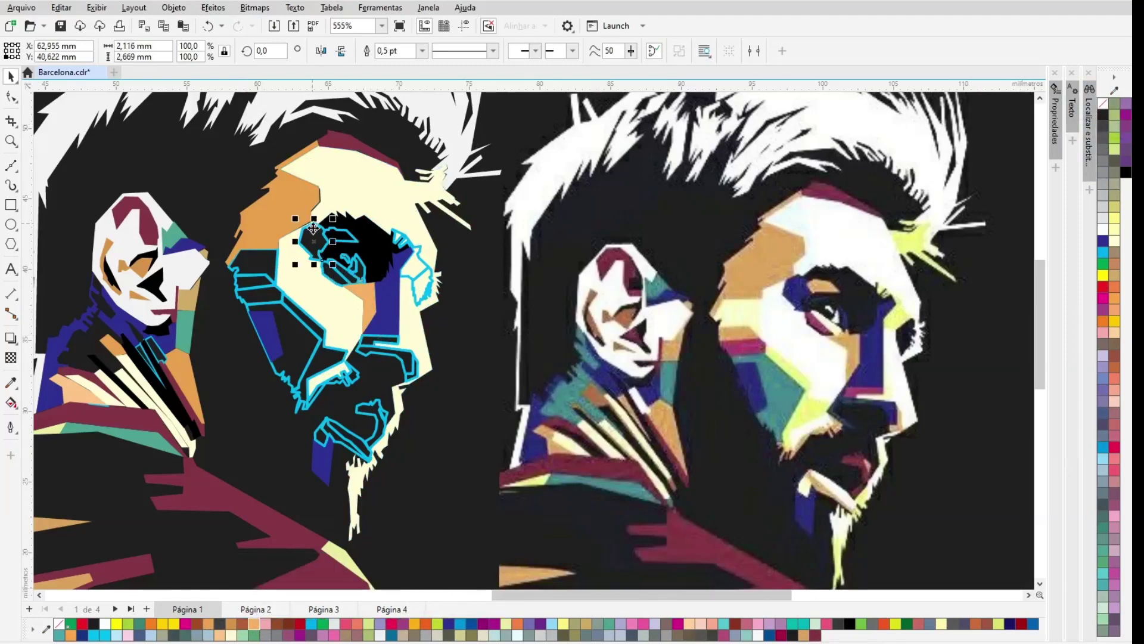
pyautogui.click(449, 624)
pyautogui.rightClick(1103, 104)
pyautogui.click(337, 234)
pyautogui.click(517, 623)
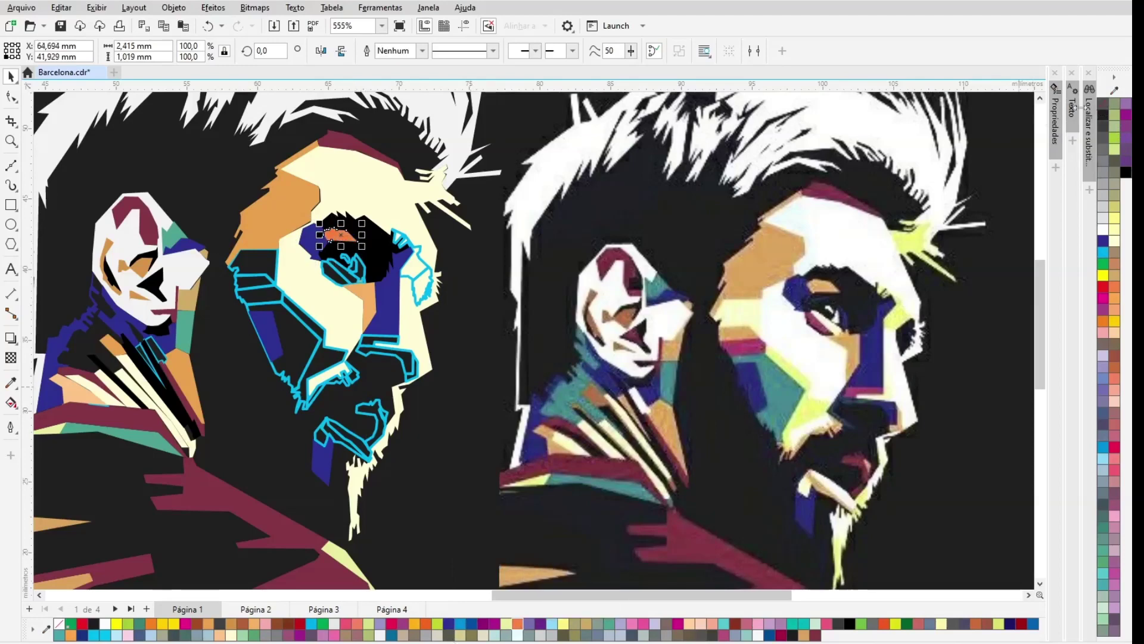
pyautogui.rightClick(1103, 106)
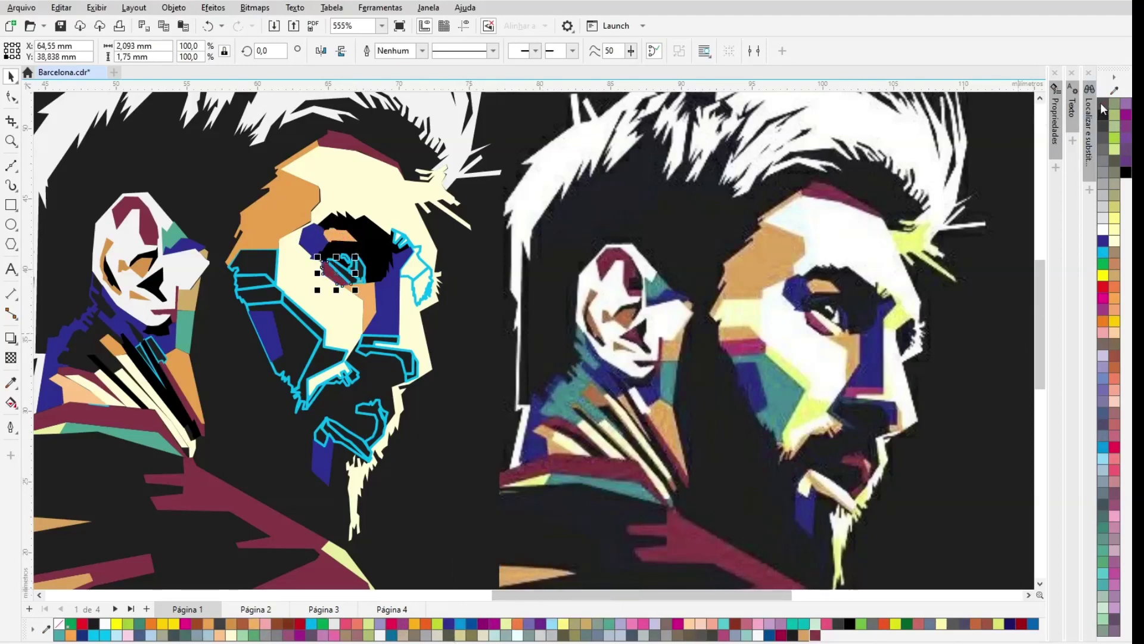
# Step: Fill the small highlight pieces inside the eye with white and remove the outlines of the eye shapes
pyautogui.click(338, 268)
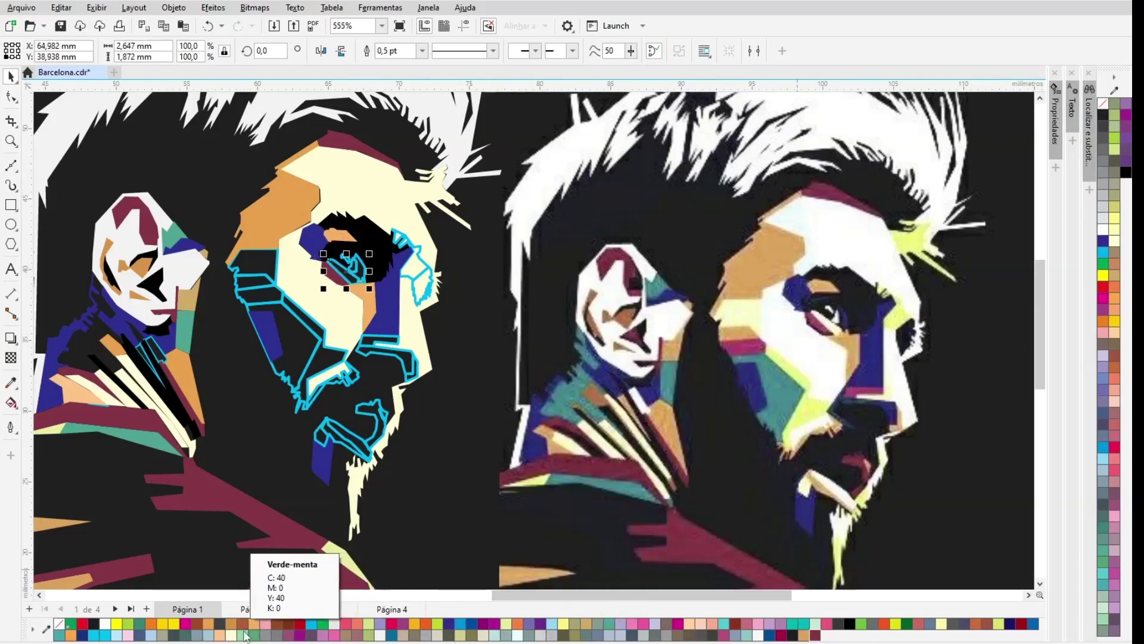
pyautogui.rightClick(1102, 103)
pyautogui.click(350, 261)
pyautogui.click(347, 258)
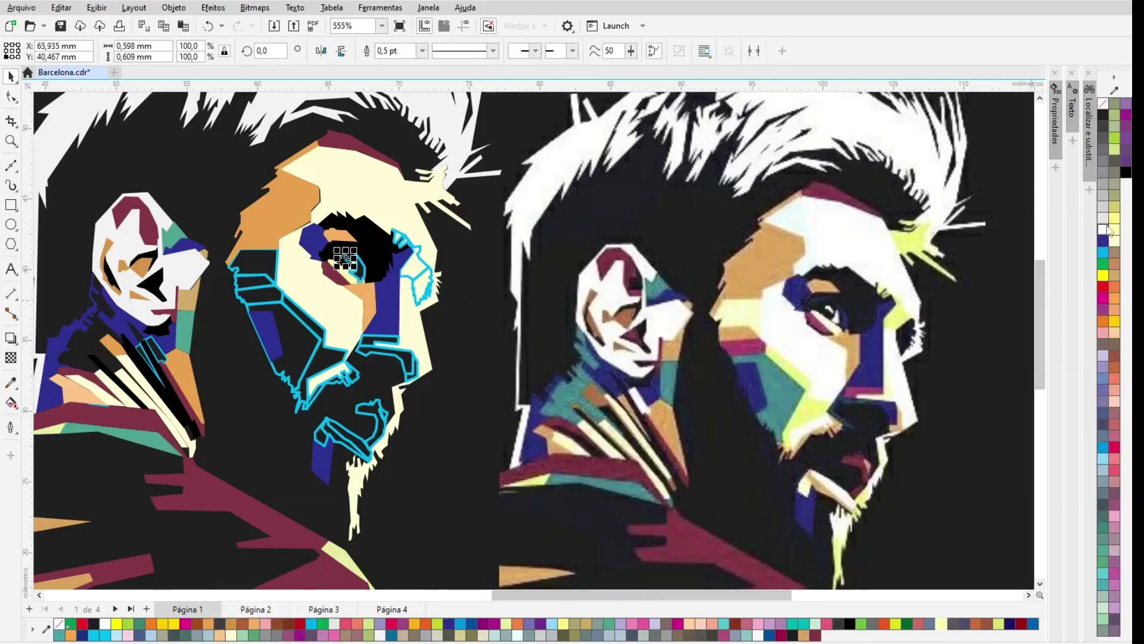
pyautogui.click(1103, 229)
pyautogui.rightClick(1102, 104)
pyautogui.click(366, 266)
pyautogui.click(366, 268)
pyautogui.rightClick(1104, 107)
pyautogui.click(466, 266)
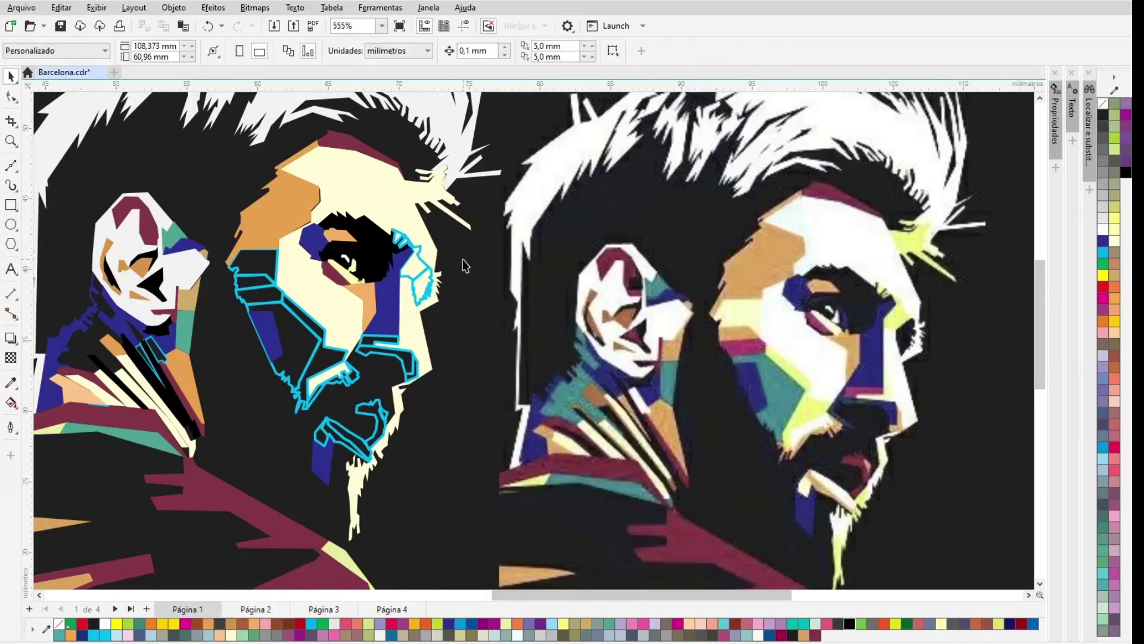
# Step: Fill the jagged piece beside the nose bridge with yellow and the spiky shape in front of it with black, without outlines
pyautogui.click(429, 262)
pyautogui.click(125, 624)
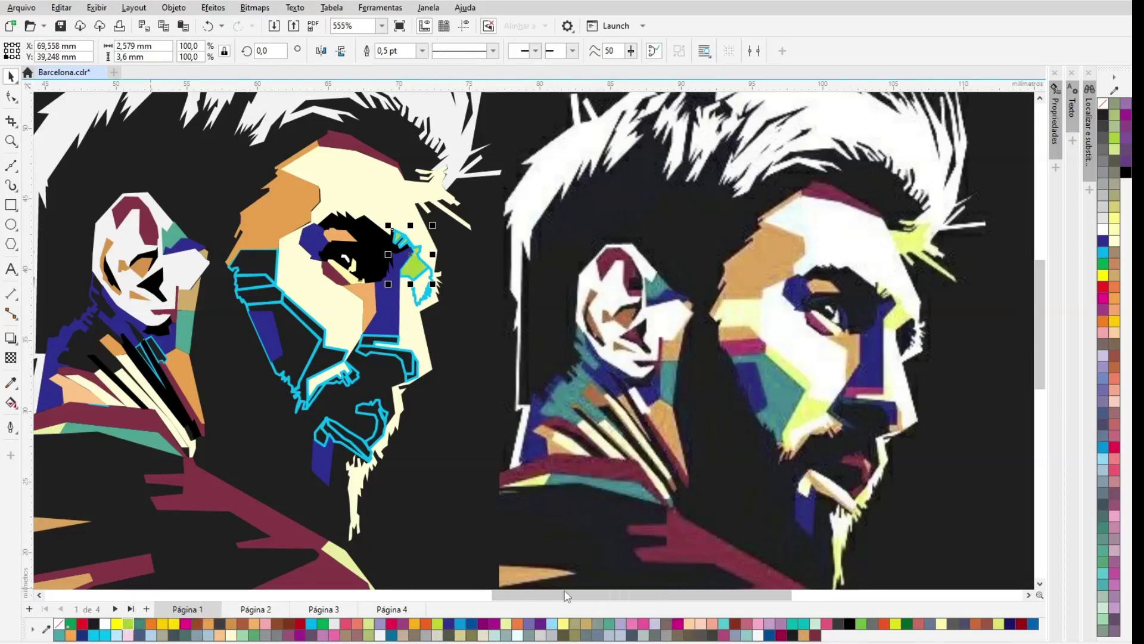
pyautogui.click(997, 623)
pyautogui.rightClick(1103, 105)
pyautogui.click(423, 291)
pyautogui.click(849, 623)
pyautogui.rightClick(1103, 105)
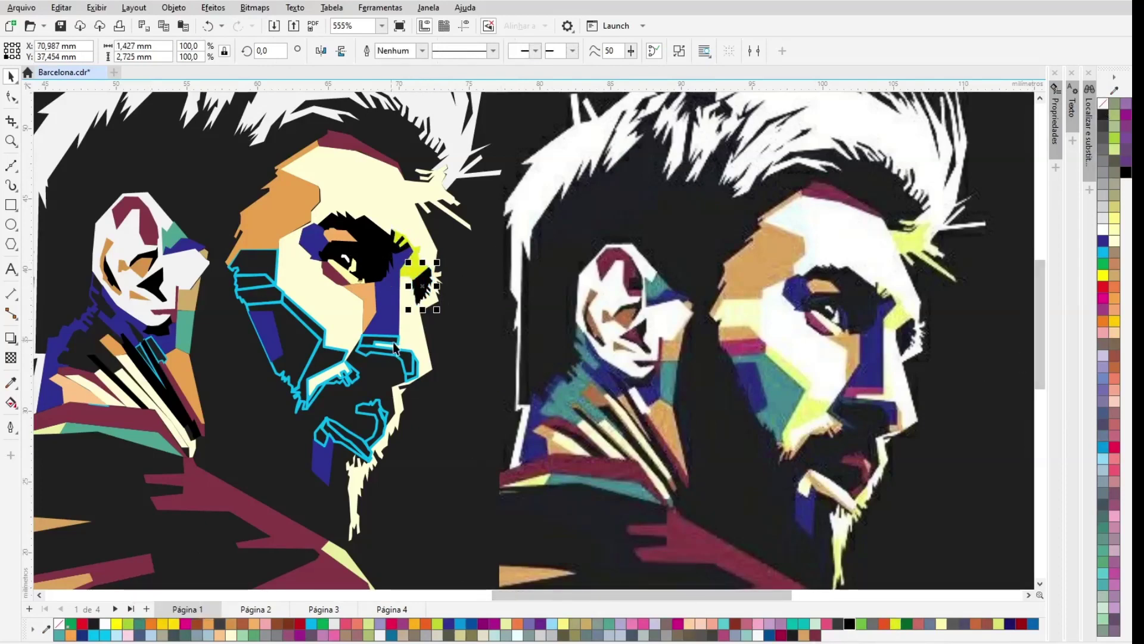
# Step: Fill the strip at the nose's base with maroon, the shape under it with dark blue and the small tip piece with light orange, without outlines
pyautogui.click(393, 343)
pyautogui.click(815, 635)
pyautogui.rightClick(1102, 107)
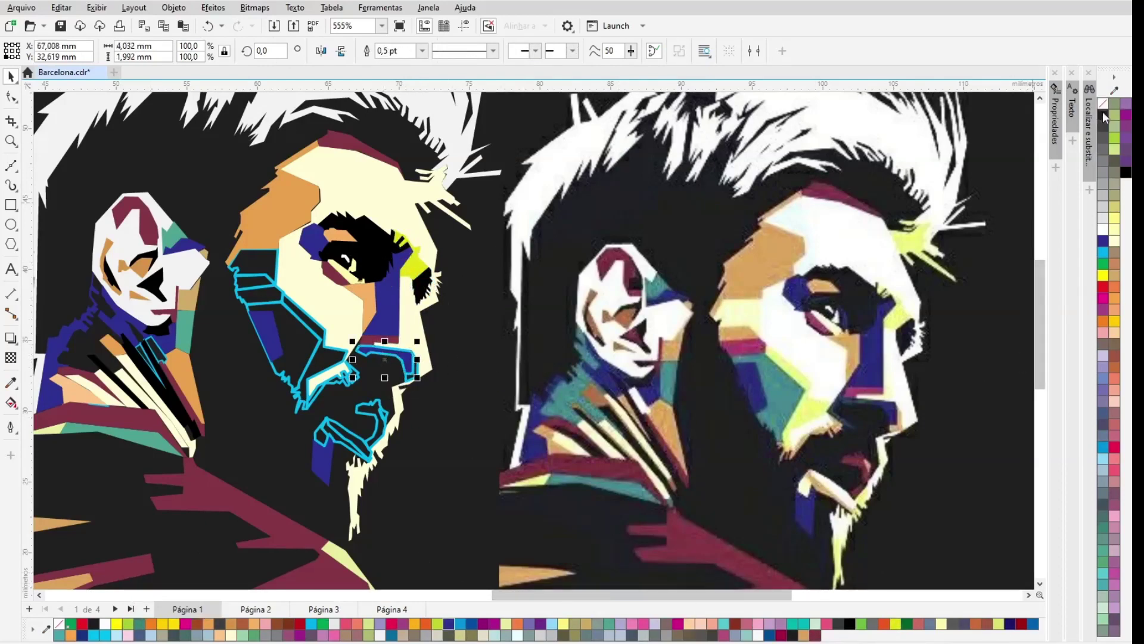
pyautogui.click(421, 384)
pyautogui.click(417, 374)
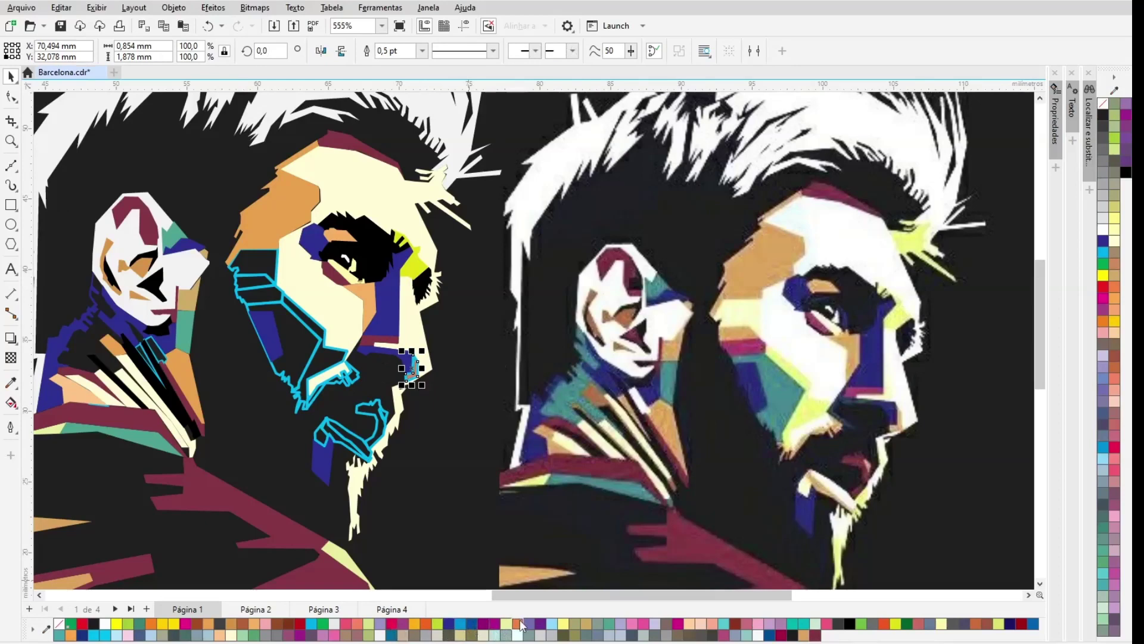
pyautogui.rightClick(1103, 105)
# Step: Fill the lip shapes with maroon tones and remove their outlines
pyautogui.click(384, 414)
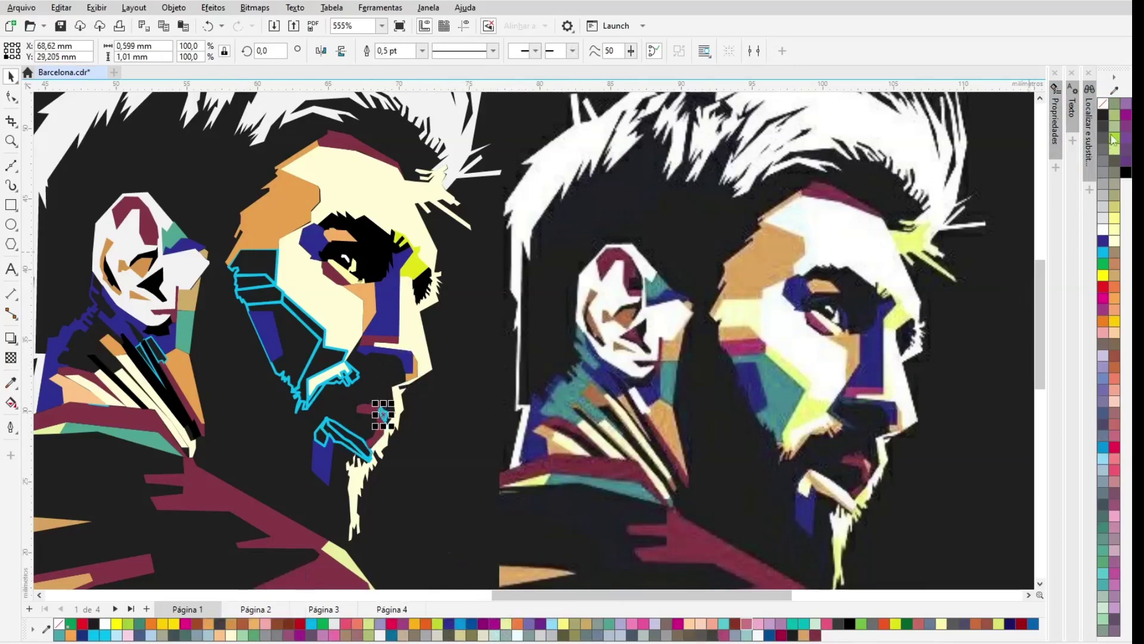
pyautogui.rightClick(1102, 105)
pyautogui.click(478, 416)
# Step: Sample cream R255 G254 B239 from the reference's lower lip area, apply it to the matching shapes below the mouth, and remove their outlines
pyautogui.click(340, 426)
pyautogui.click(10, 383)
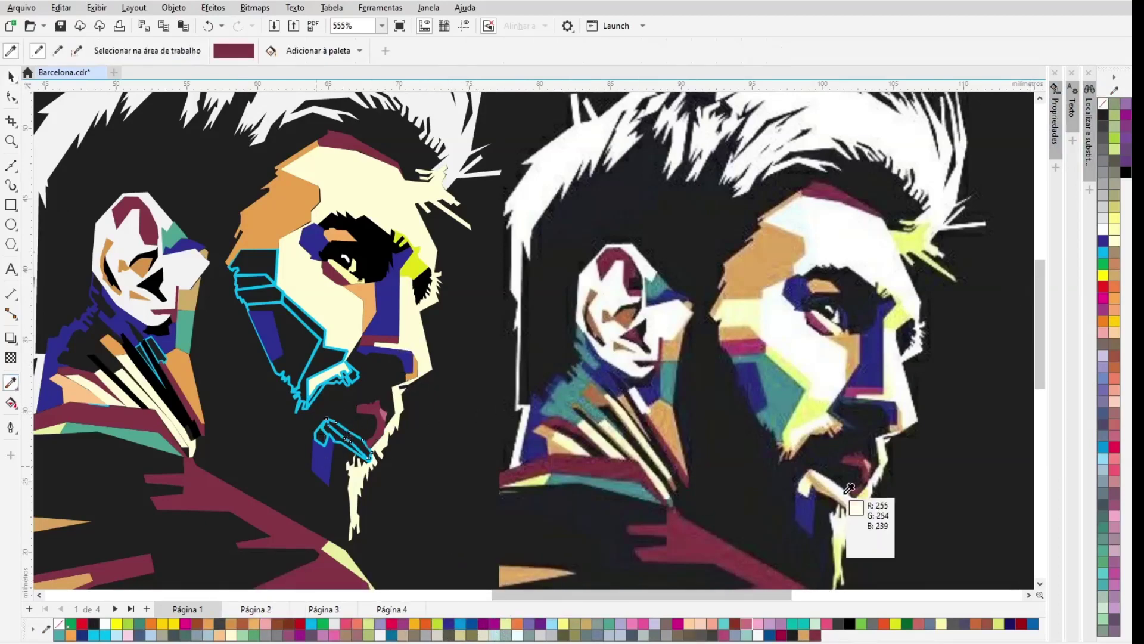
pyautogui.click(849, 489)
pyautogui.click(346, 441)
pyautogui.press('space')
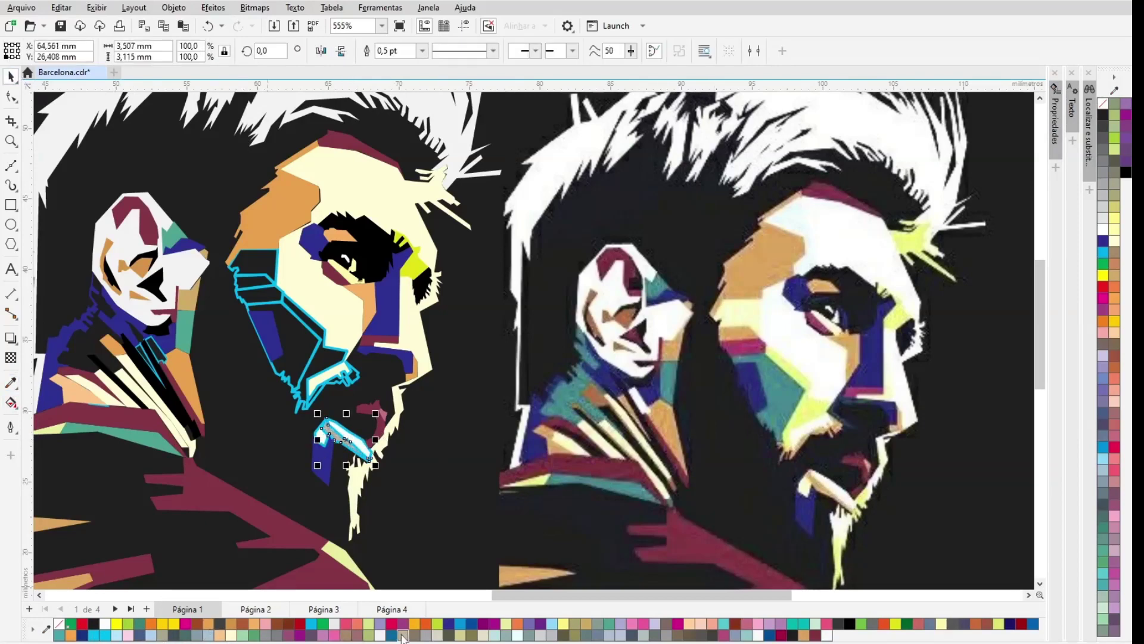
pyautogui.keyDown('shift'); pyautogui.click(357, 439); pyautogui.keyUp('shift')
pyautogui.keyDown('shift'); pyautogui.click(320, 435); pyautogui.keyUp('shift')
pyautogui.rightClick(1102, 104)
# Step: Fill the strip below the mouth and the jagged moustache piece with peach, without outlines
pyautogui.click(334, 437)
pyautogui.click(219, 636)
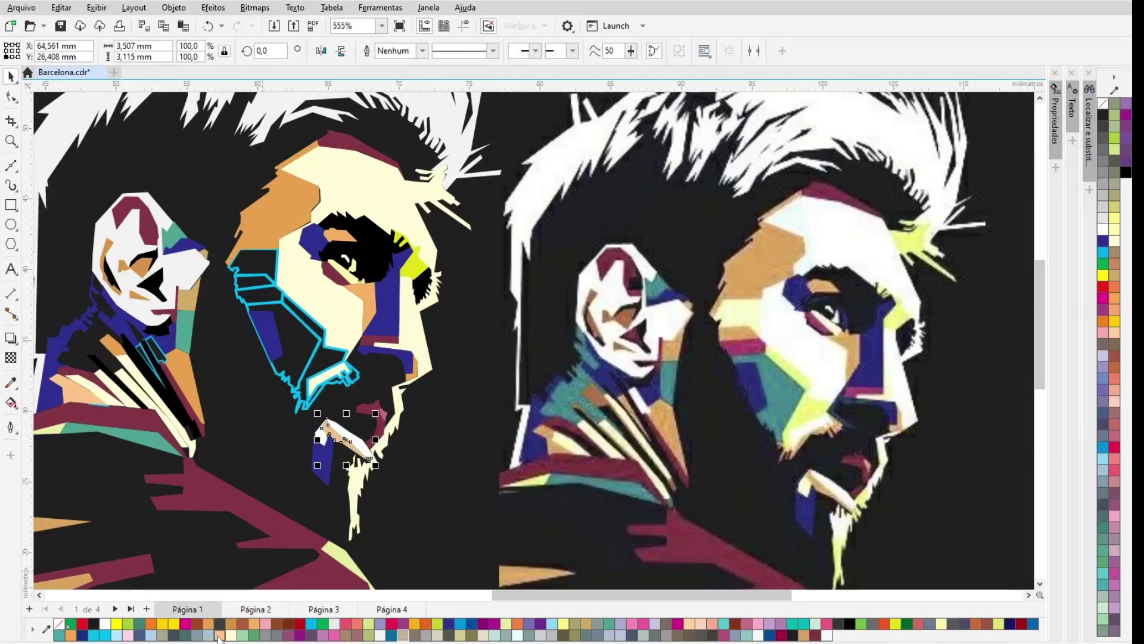
pyautogui.click(356, 380)
pyautogui.click(219, 636)
pyautogui.rightClick(1103, 104)
# Step: Fill the angular band along the lower cheek with yellow and the large cheek area behind it with green, without outlines
pyautogui.click(342, 356)
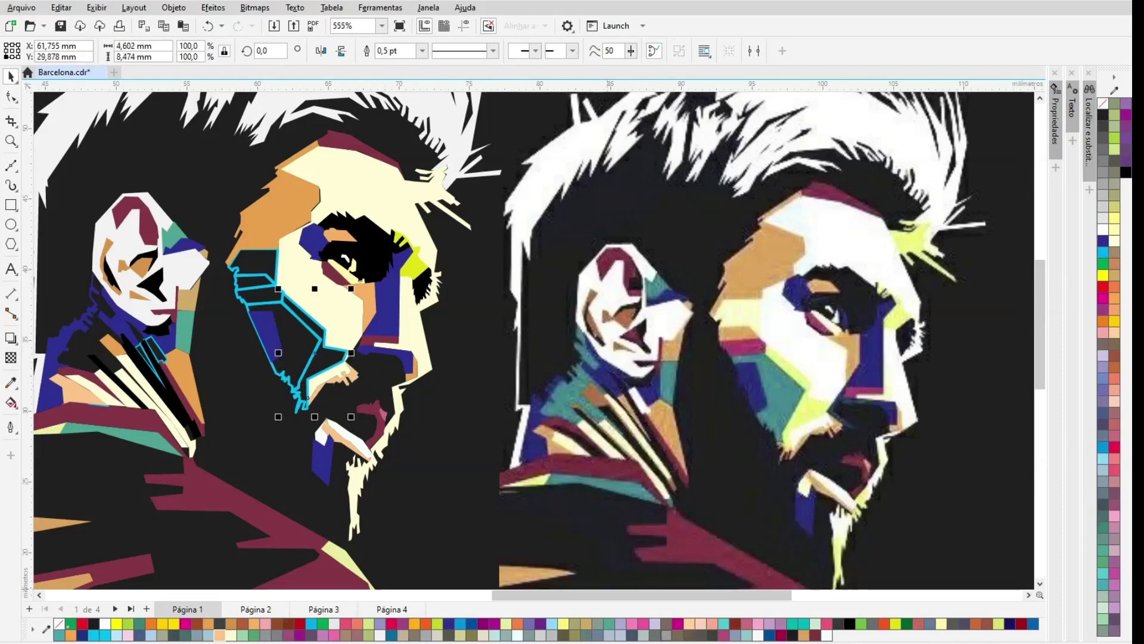
pyautogui.click(895, 623)
pyautogui.rightClick(1103, 104)
pyautogui.click(308, 367)
pyautogui.click(608, 623)
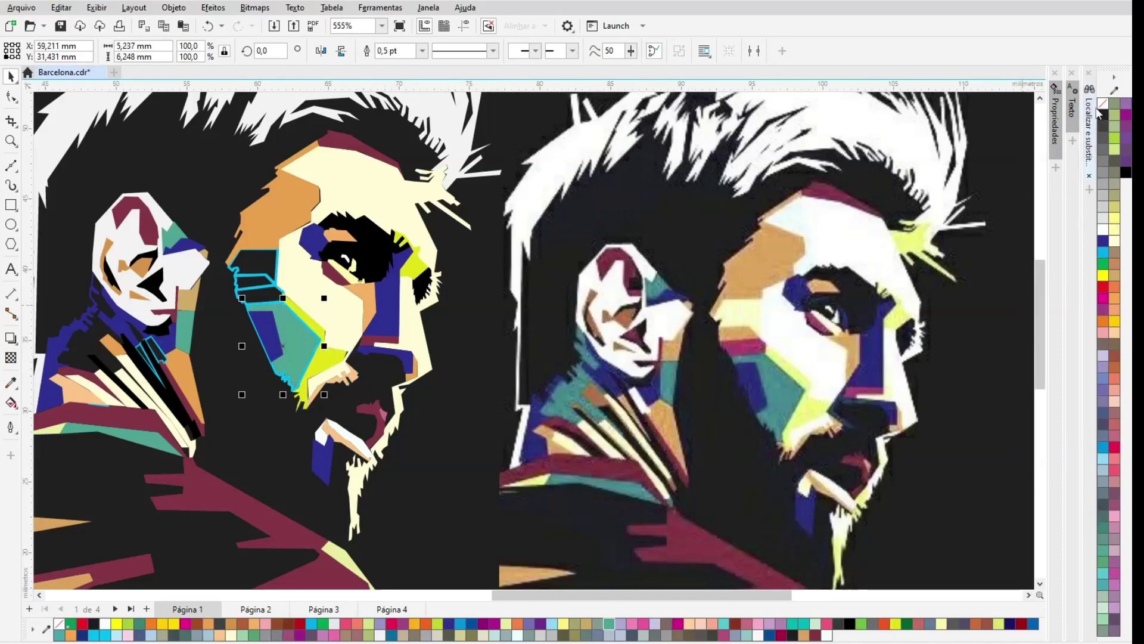
pyautogui.rightClick(1103, 104)
# Step: Fill the strip above the green cheek area with maroon and the strips above that with peach and pale yellow, without outlines
pyautogui.click(237, 295)
pyautogui.click(815, 635)
pyautogui.rightClick(1103, 104)
pyautogui.click(238, 269)
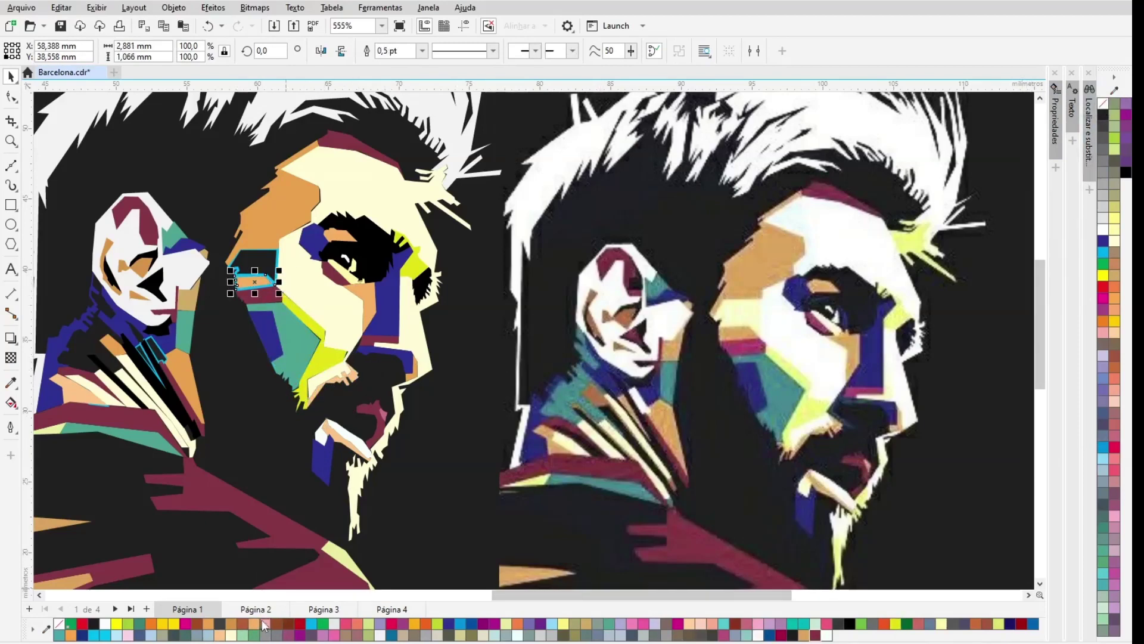
pyautogui.click(1116, 240)
pyautogui.rightClick(1103, 104)
# Step: Lighten the main face shape's fill to a paler cream by setting its color component to 10
pyautogui.click(358, 340)
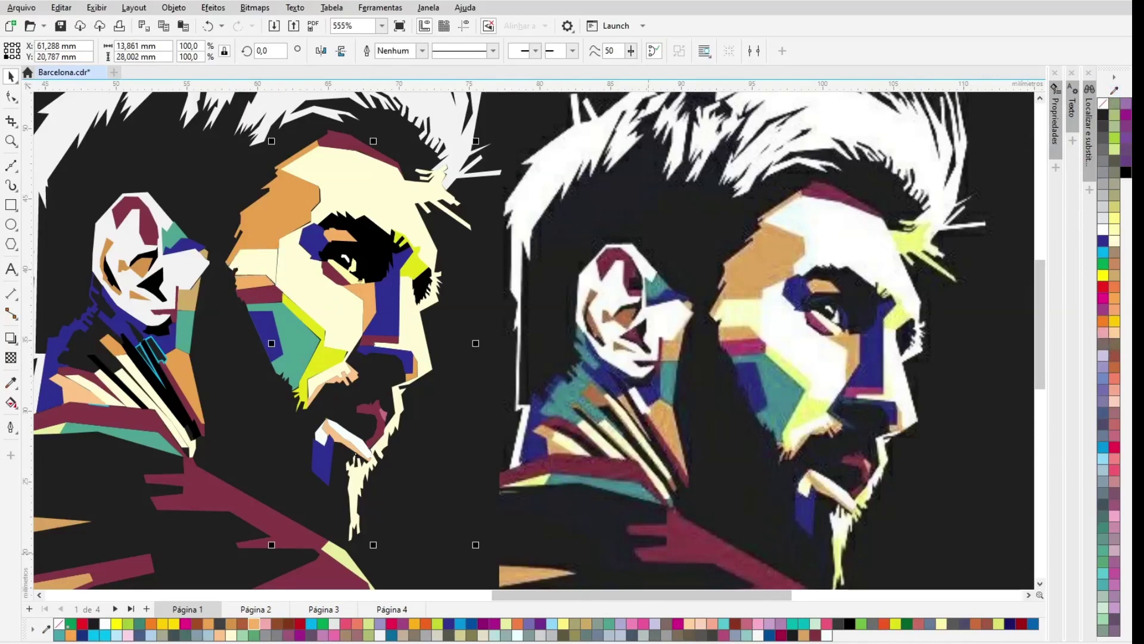
pyautogui.press('F11')
pyautogui.doubleClick(658, 327)
pyautogui.write('10')
pyautogui.press('Return')
# Step: Fill the ear's base and the hair shapes with the same pale cream as the face
pyautogui.click(127, 280)
pyautogui.click(839, 635)
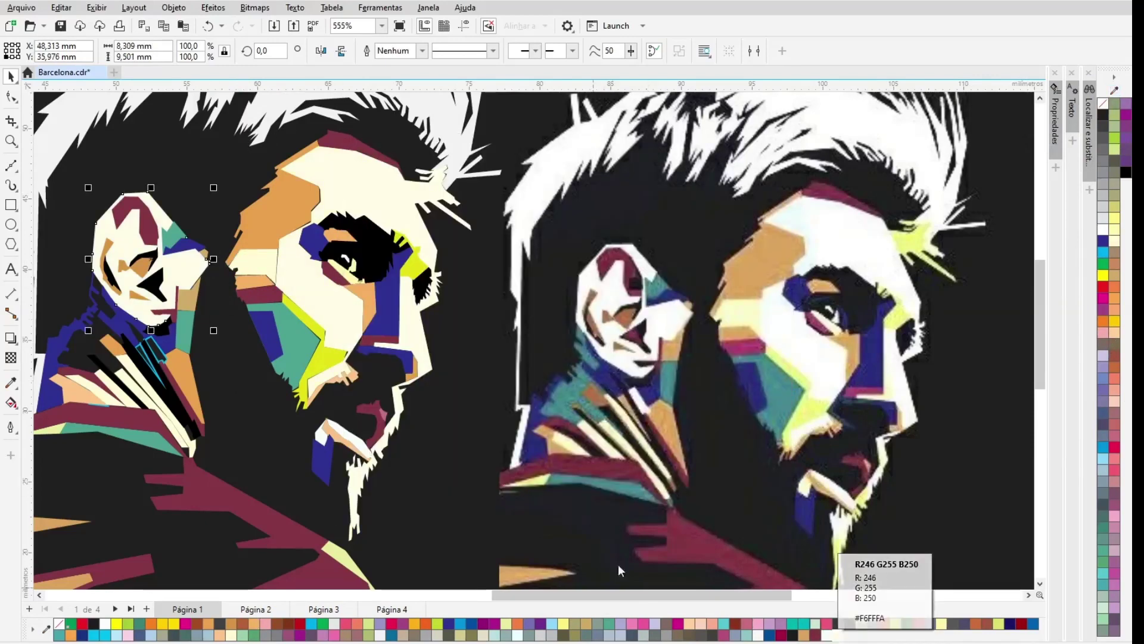
pyautogui.click(454, 128)
pyautogui.click(838, 635)
pyautogui.click(191, 112)
pyautogui.click(838, 635)
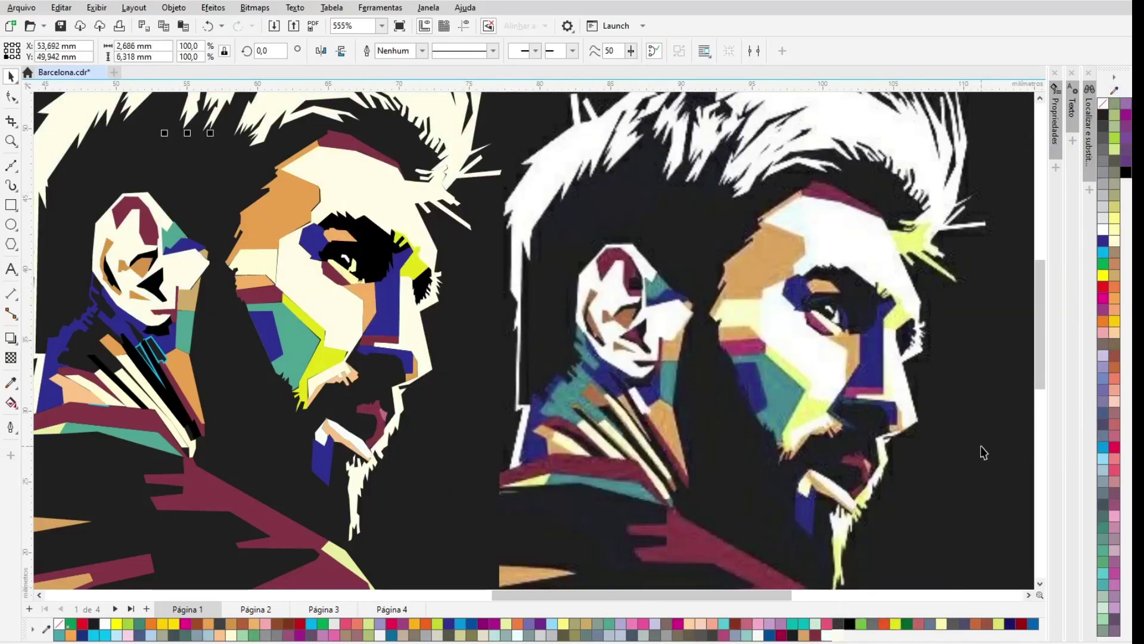
# Step: Fill the detail shapes inside the white patch on the sleeve with maroon and remove their outlines
pyautogui.press('F4')
pyautogui.click(518, 567)
pyautogui.click(549, 506)
pyautogui.click(816, 636)
pyautogui.rightClick(1103, 104)
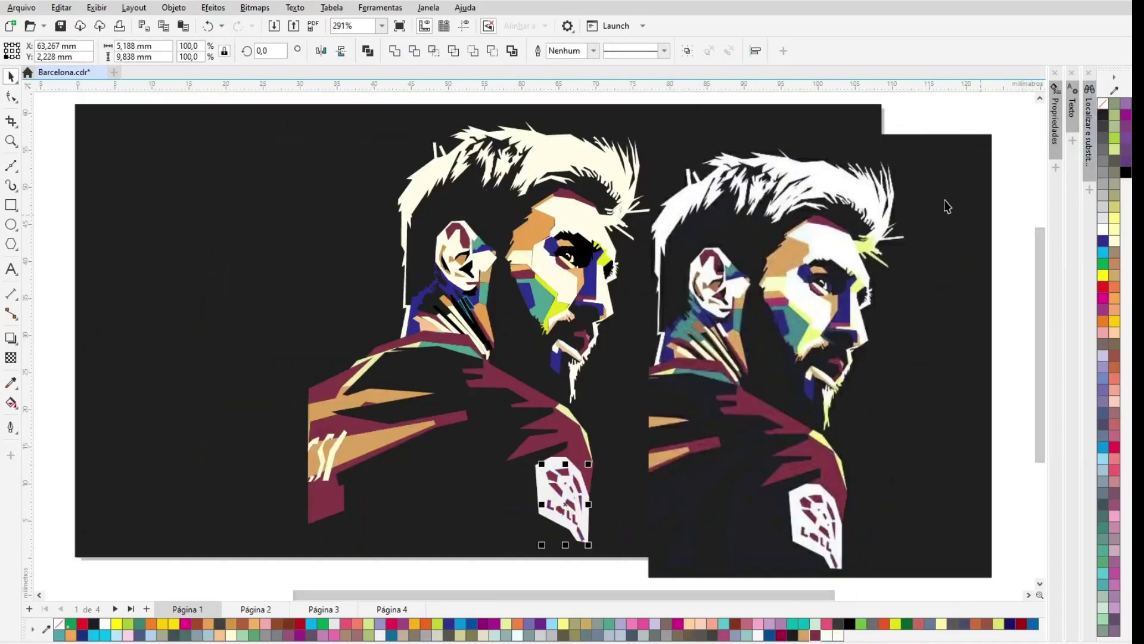
# Step: Line the reference portrait up beside the finished illustration and delete it from the page
pyautogui.moveTo(761, 261); pyautogui.dragTo(766, 238)
pyautogui.click(96, 8)
pyautogui.click(118, 25)
pyautogui.click(96, 8)
pyautogui.click(126, 53)
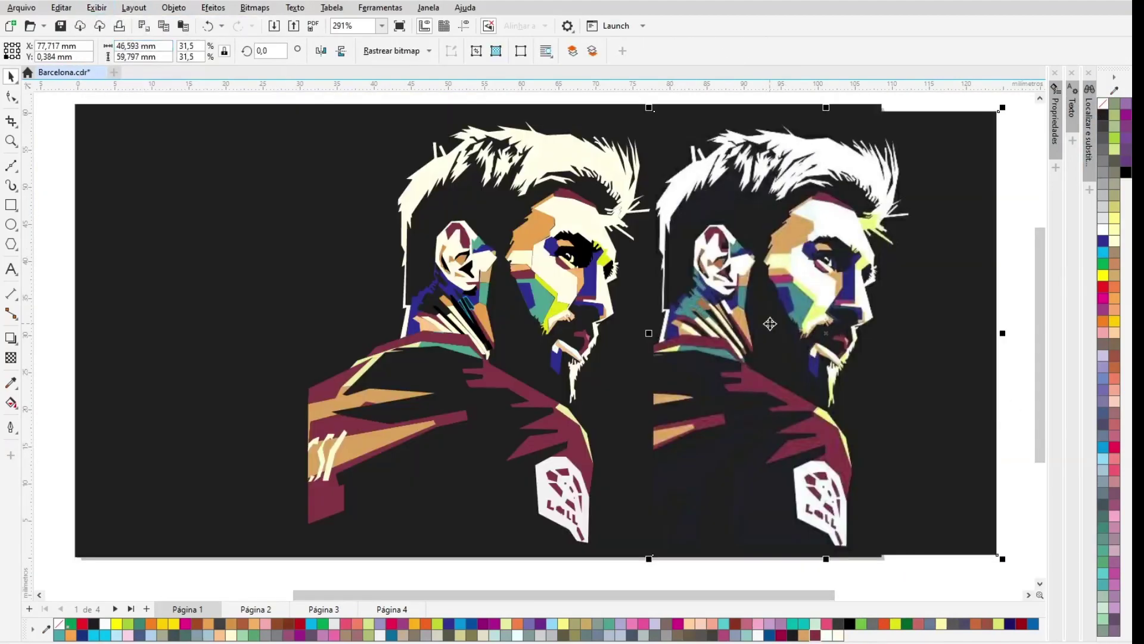
pyautogui.press('Delete')
# Step: Fill the background rectangle behind the illustration with black and preview the artwork in full screen
pyautogui.click(77, 145)
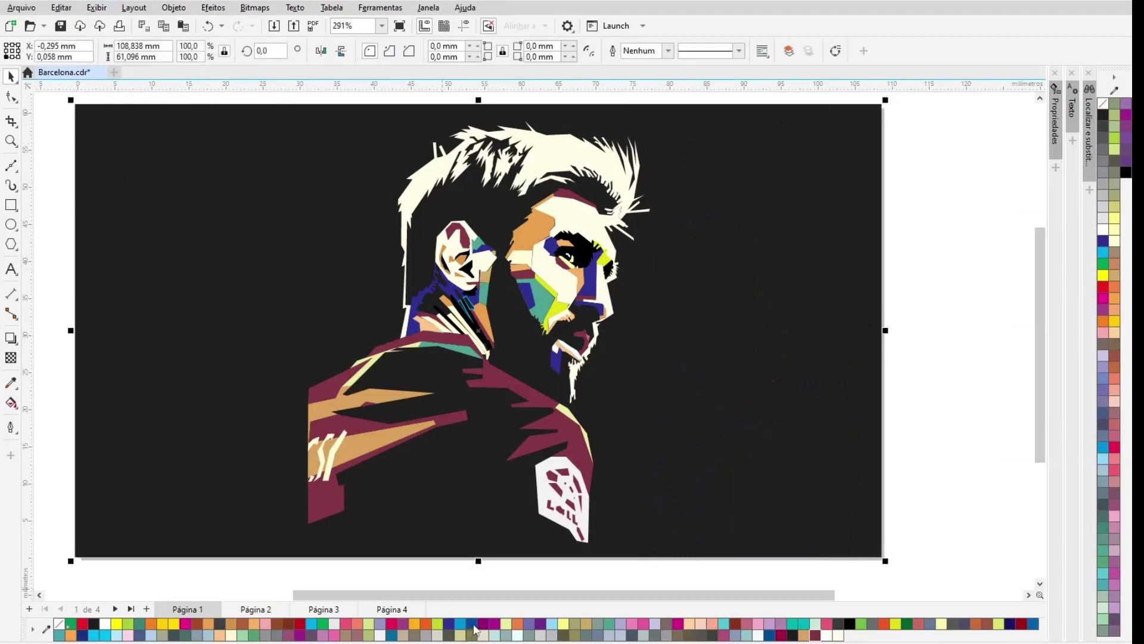
pyautogui.click(448, 624)
pyautogui.click(849, 624)
pyautogui.click(968, 478)
pyautogui.scroll(1, 977, 481)
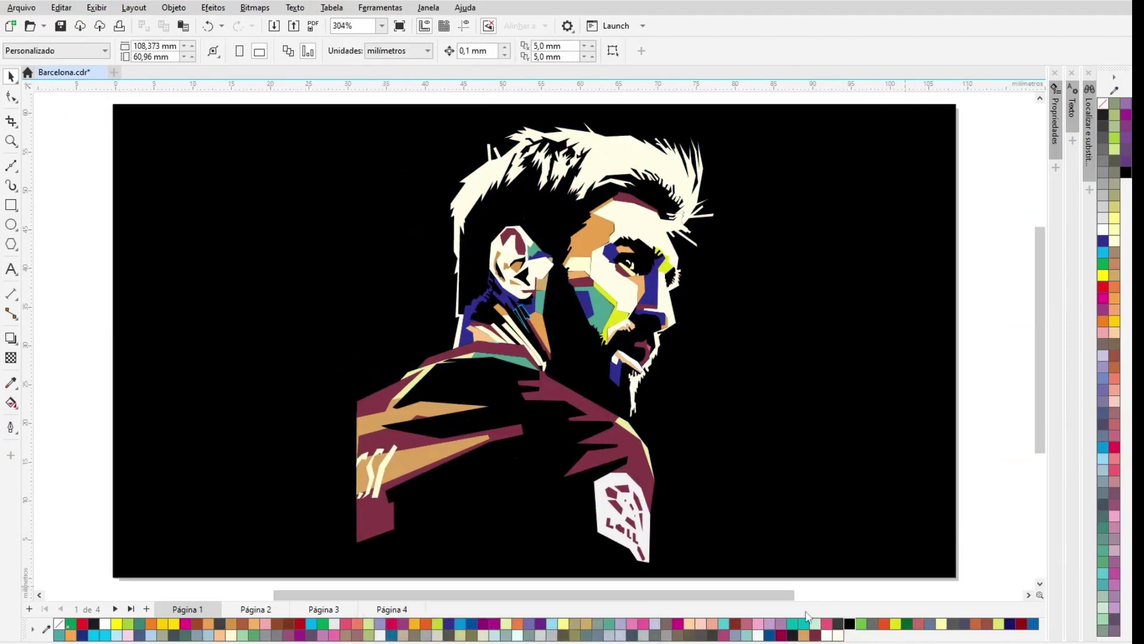
pyautogui.press('F9')
pyautogui.press('Escape')
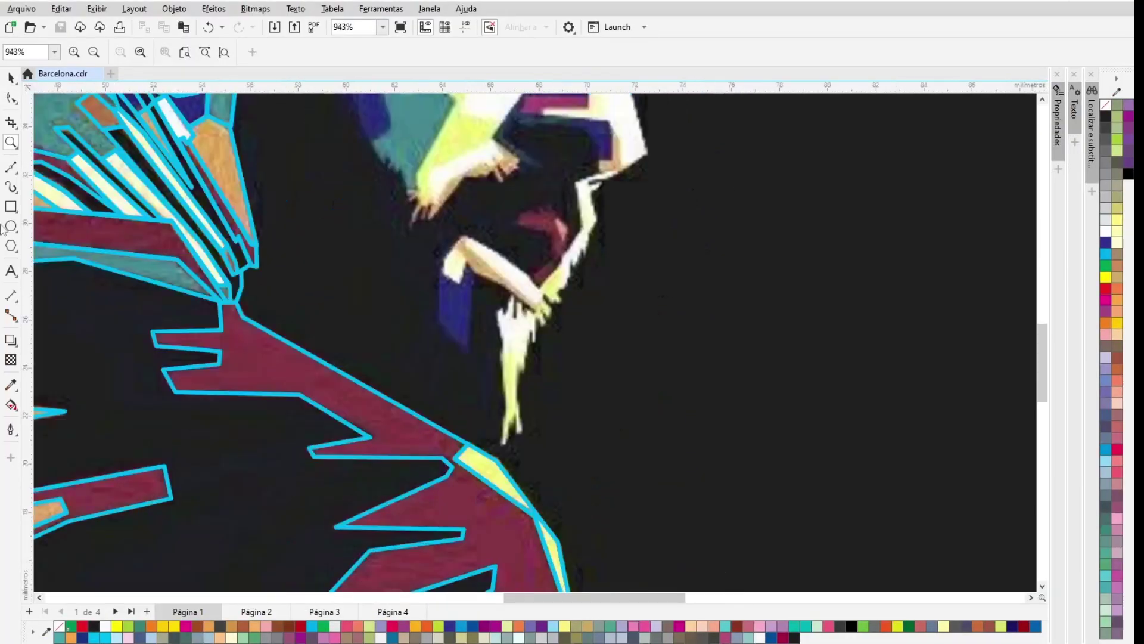
# Step: Outline the blue patch on the chin and the small cream patch directly above it
pyautogui.press('F5')
pyautogui.click(441, 270)
pyautogui.click(438, 324)
pyautogui.click(467, 352)
pyautogui.click(477, 273)
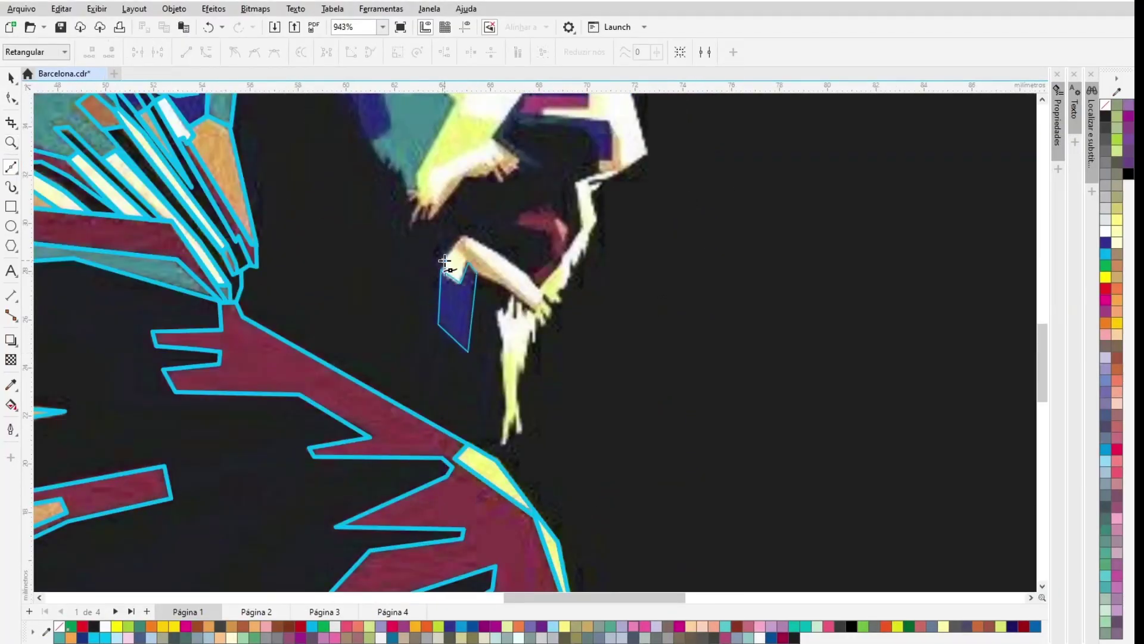
pyautogui.click(462, 237)
pyautogui.click(441, 269)
# Step: Outline the tan strip below the mouth and the white strip along its upper edge as closed shapes
pyautogui.click(463, 238)
pyautogui.click(540, 307)
pyautogui.click(493, 276)
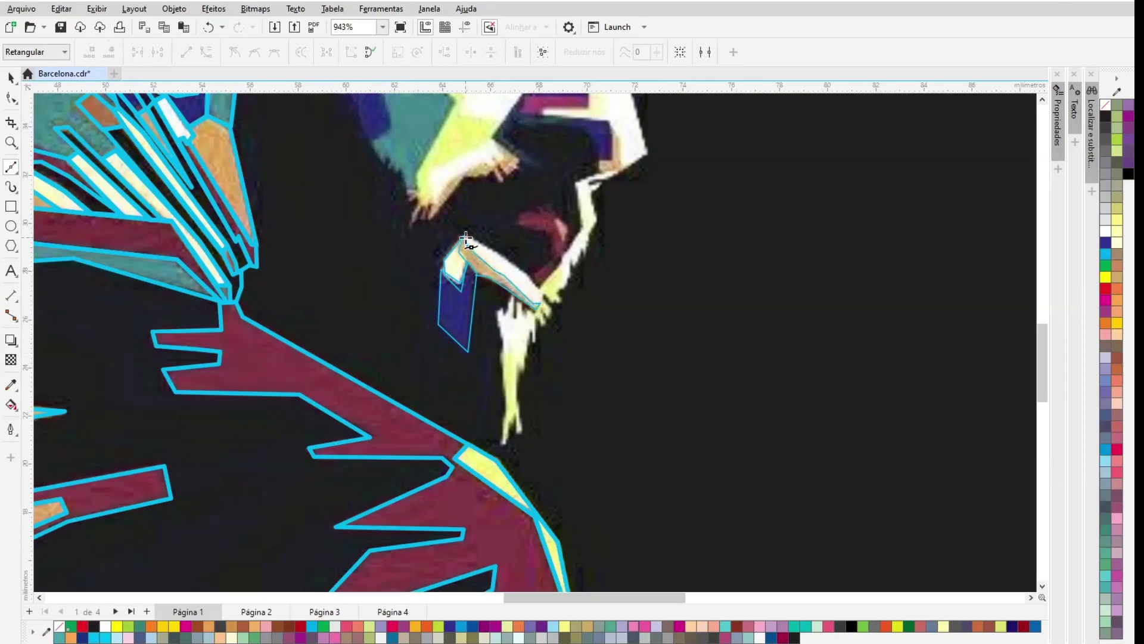
pyautogui.click(477, 276)
pyautogui.click(538, 308)
pyautogui.click(541, 295)
pyautogui.click(527, 274)
pyautogui.click(502, 258)
pyautogui.click(538, 307)
# Step: Trim the overlap between the small cream patch and the strips below the mouth
pyautogui.click(11, 143)
pyautogui.moveTo(366, 148); pyautogui.dragTo(691, 481)
pyautogui.click(11, 78)
pyautogui.click(414, 293)
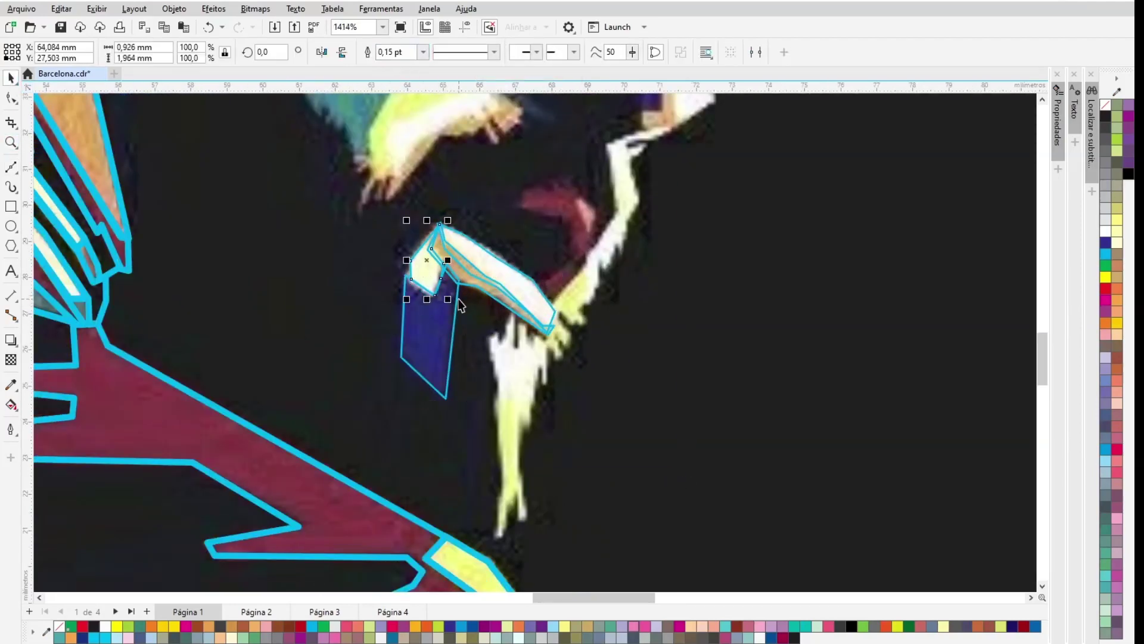
pyautogui.click(528, 285)
pyautogui.keyDown('shift'); pyautogui.click(527, 284); pyautogui.keyUp('shift')
pyautogui.click(419, 52)
pyautogui.click(438, 253)
pyautogui.click(438, 245)
pyautogui.click(438, 248)
# Step: Begin the main white face outline by tracing the spiky goatee and the chin contour up to the upper lip
pyautogui.click(10, 167)
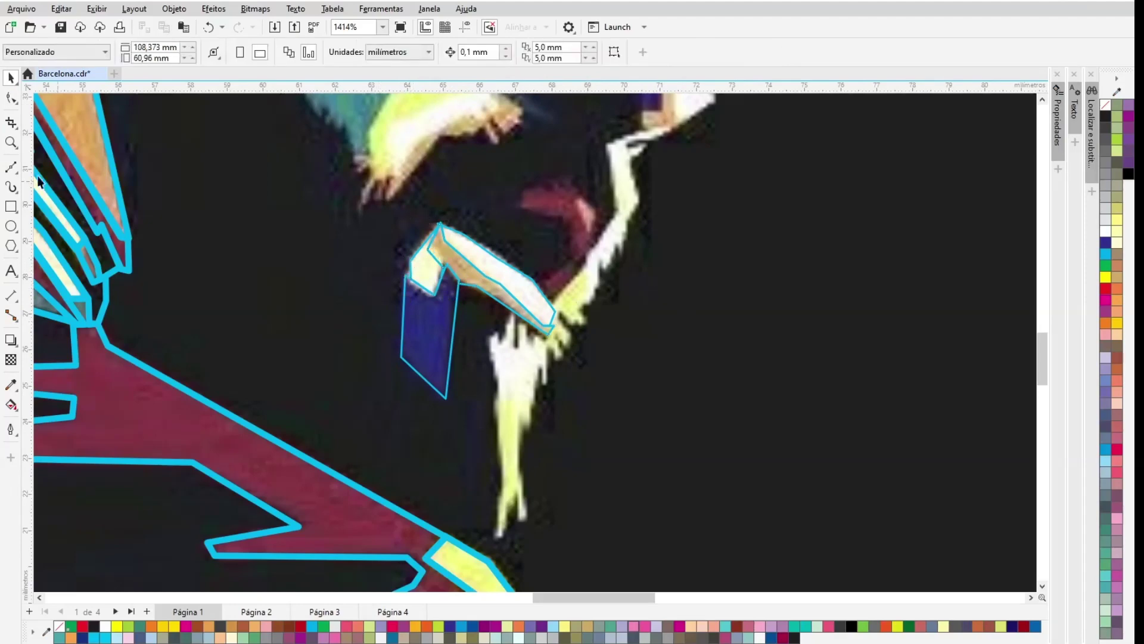
pyautogui.moveTo(508, 325); pyautogui.dragTo(490, 339)
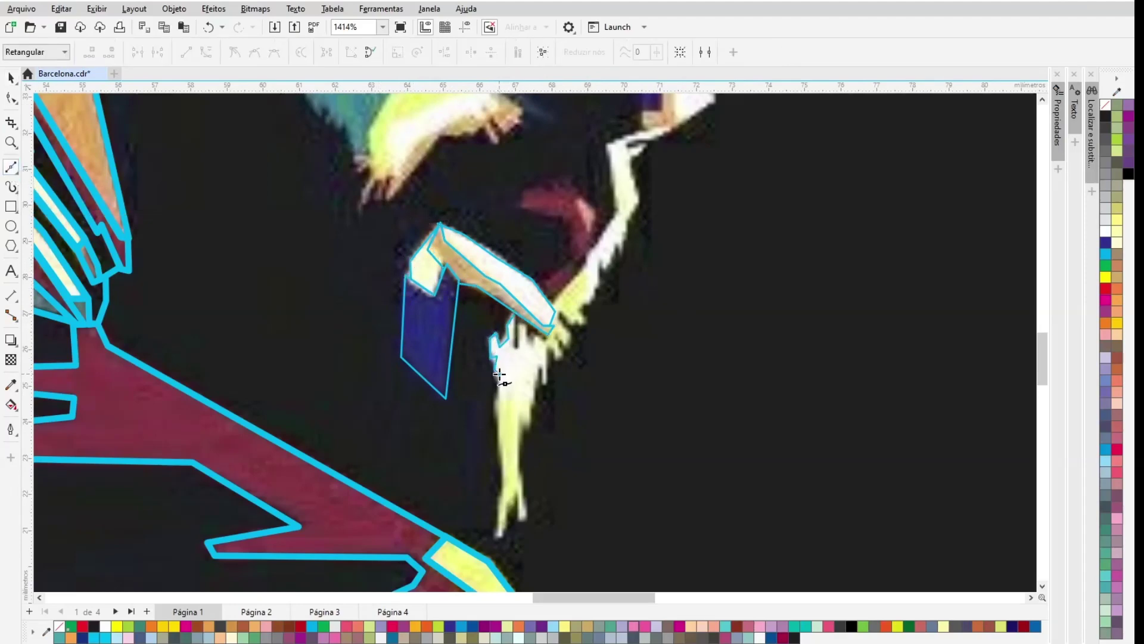
pyautogui.moveTo(501, 489); pyautogui.dragTo(505, 530)
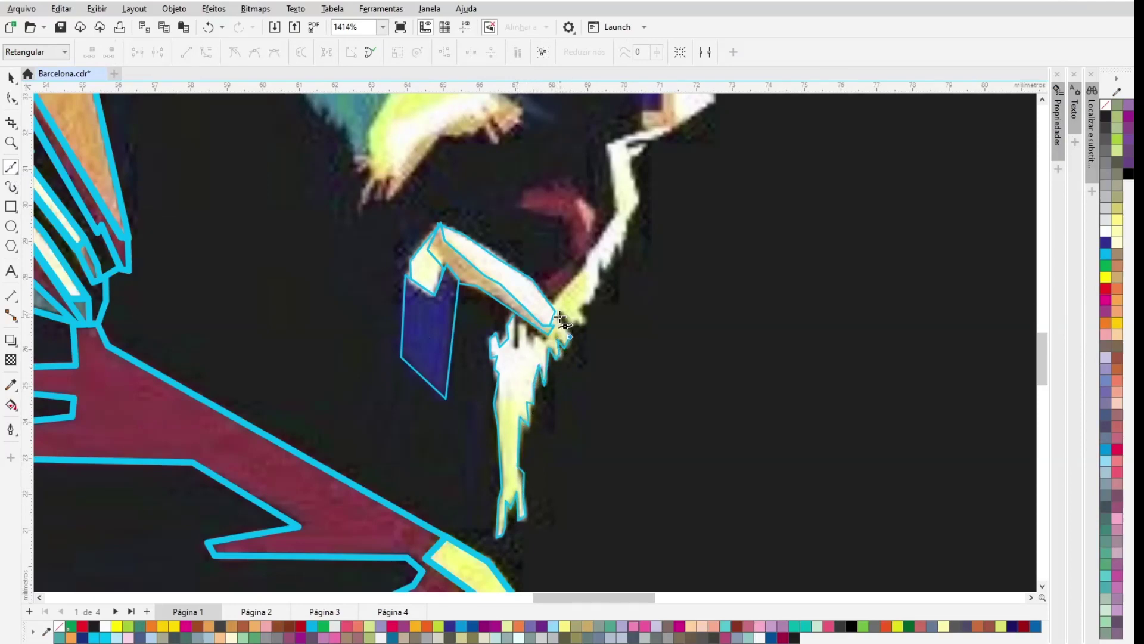
pyautogui.moveTo(580, 325); pyautogui.dragTo(603, 270)
pyautogui.click(629, 214)
pyautogui.click(638, 202)
pyautogui.scroll(4, 637, 203)
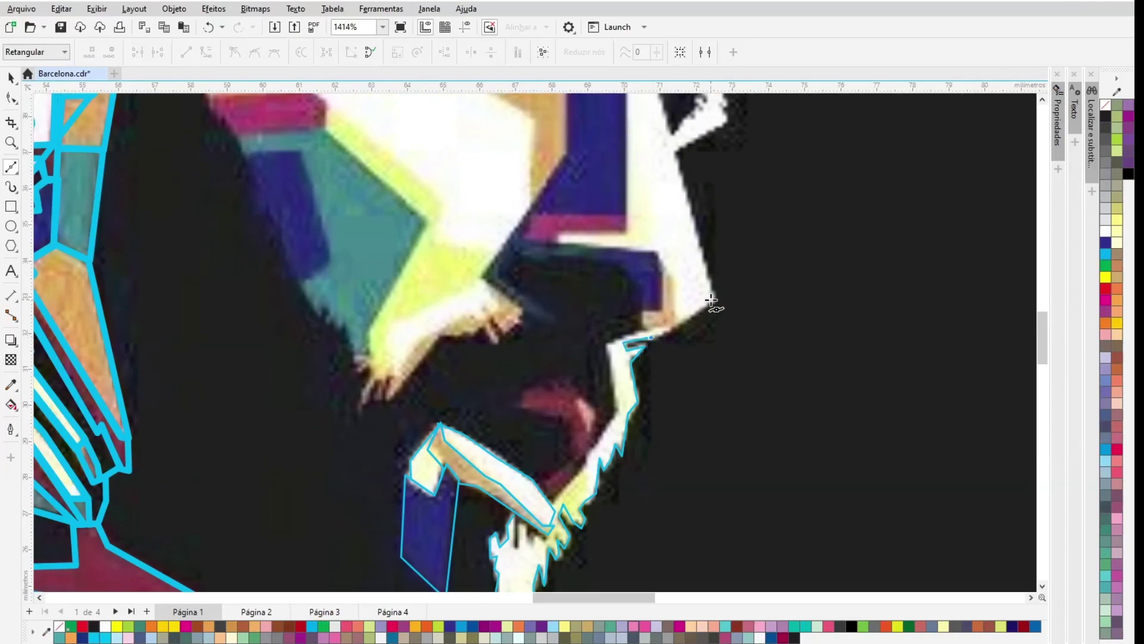
# Step: Continue the face outline along the nose, the far eye's lashes, the forehead's front edge and the yellow hair strands
pyautogui.click(711, 301)
pyautogui.scroll(6, 711, 301)
pyautogui.click(678, 451)
pyautogui.click(726, 425)
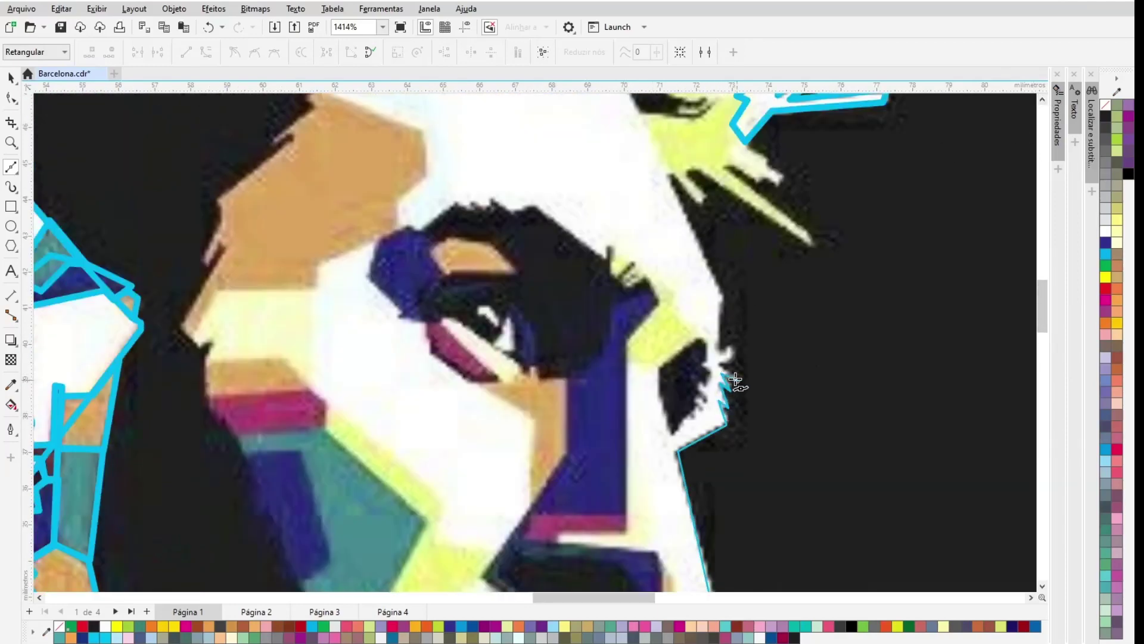
pyautogui.click(717, 351)
pyautogui.click(723, 295)
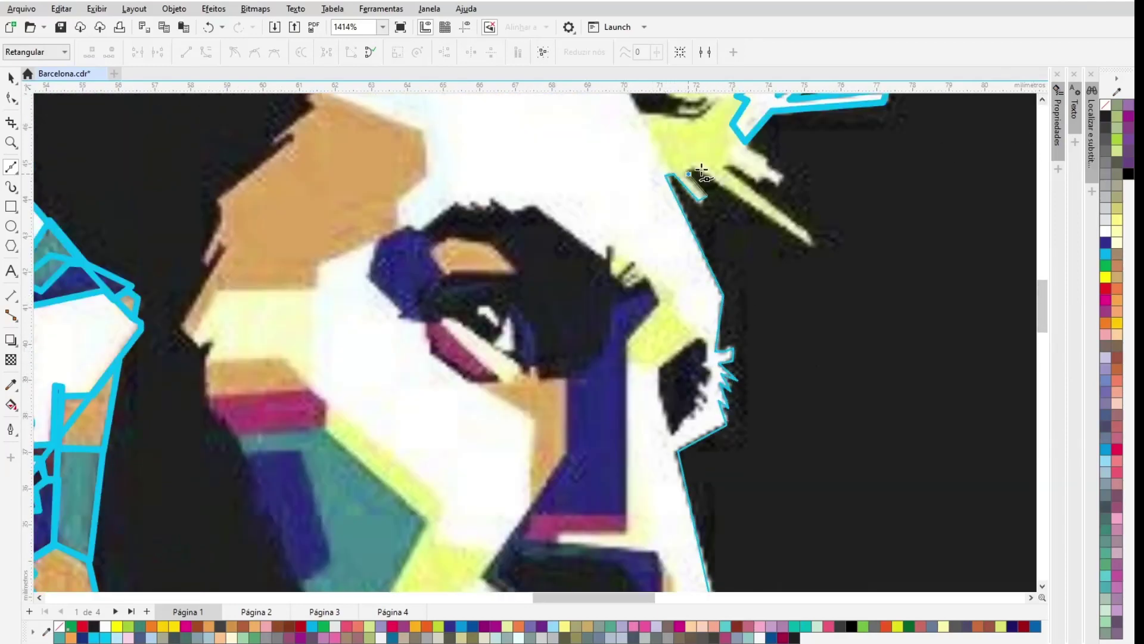
pyautogui.click(807, 231)
pyautogui.click(745, 145)
pyautogui.scroll(5, 1040, 105)
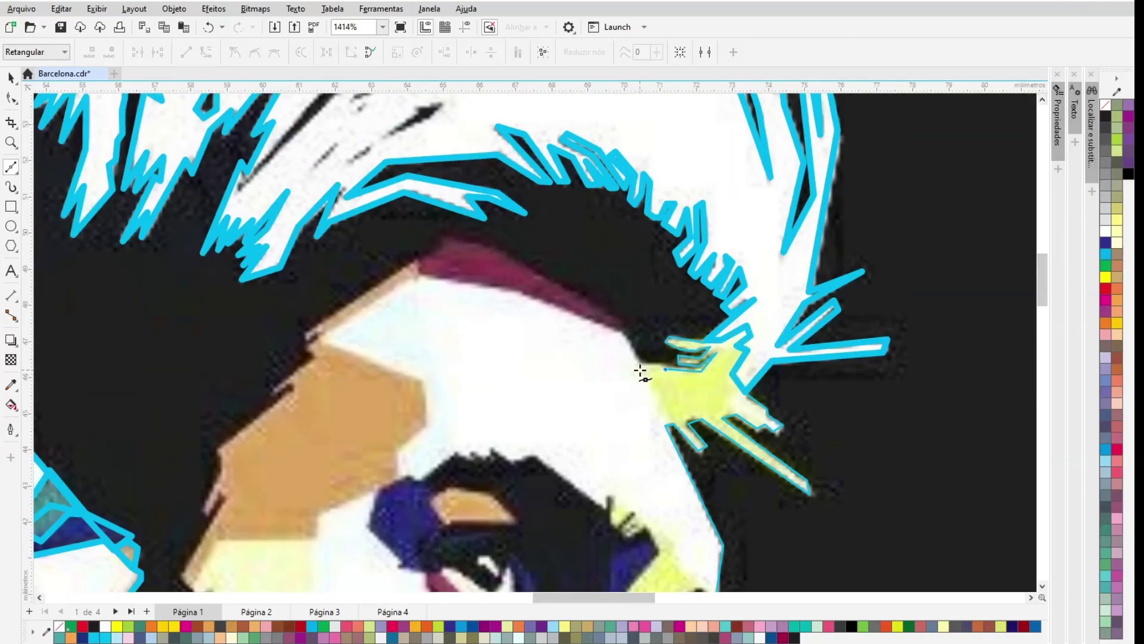
# Step: Continue the face outline across the top of the forehead, around the temple and down the cheek to the mustache
pyautogui.click(507, 294)
pyautogui.click(420, 277)
pyautogui.click(320, 338)
pyautogui.click(423, 389)
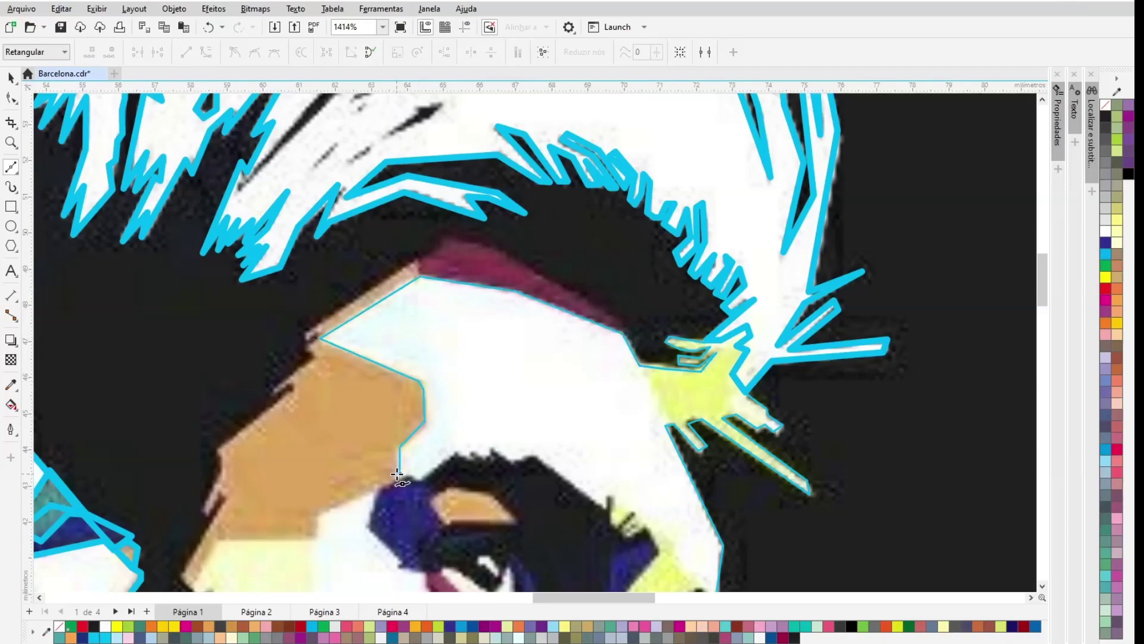
pyautogui.scroll(-4, 1040, 593)
pyautogui.click(309, 418)
pyautogui.click(439, 531)
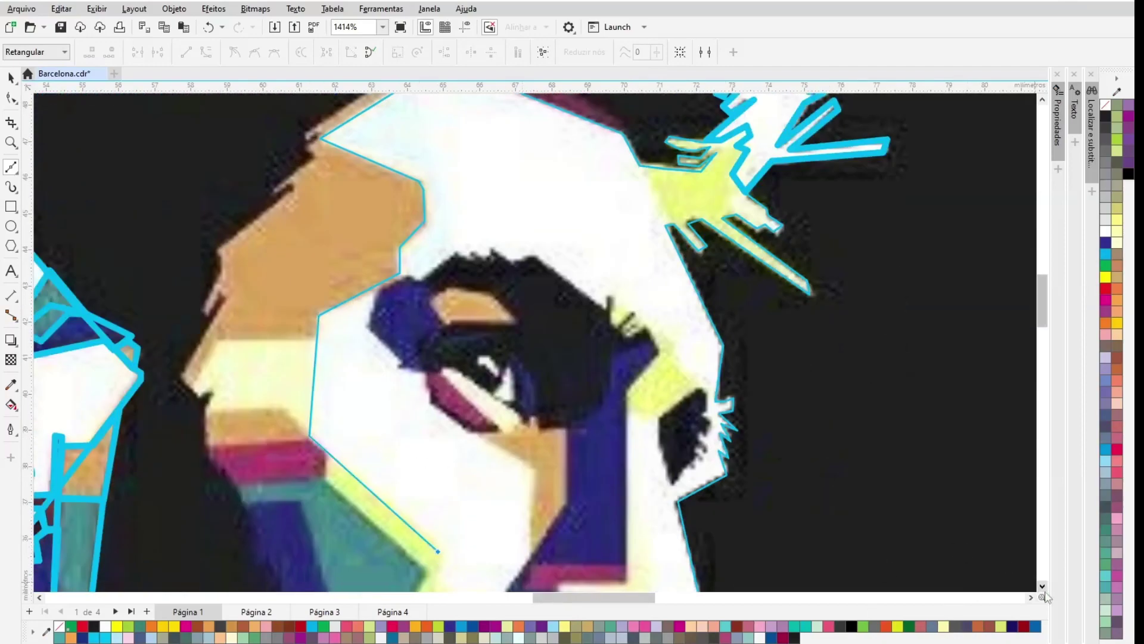
pyautogui.scroll(-4, 1041, 593)
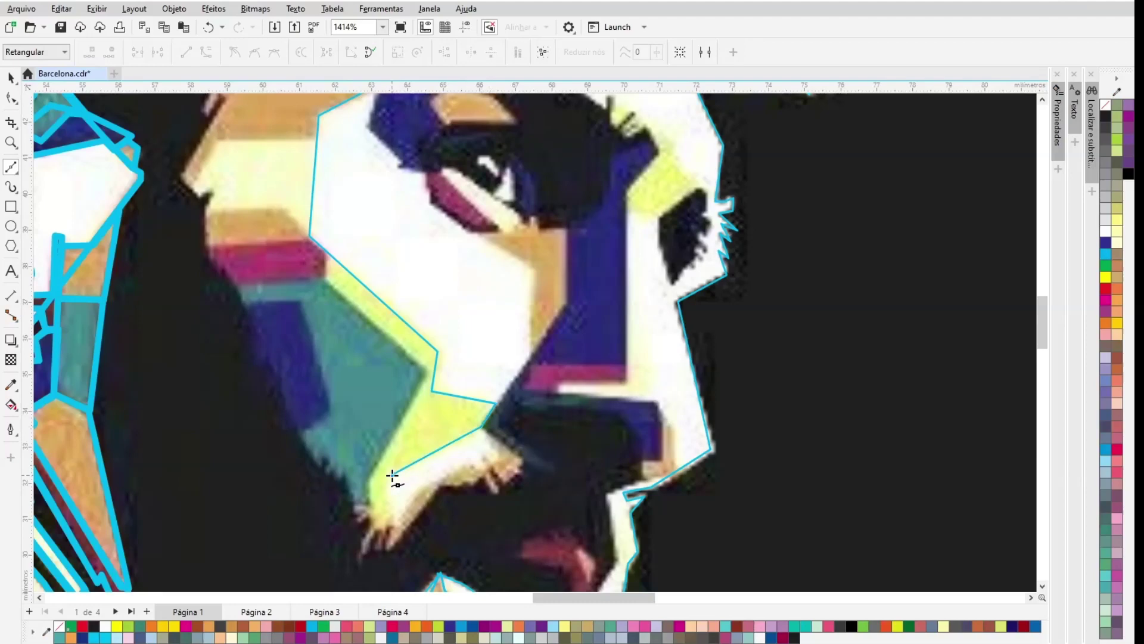
pyautogui.click(396, 527)
# Step: Continue the face outline up the inner cheek, around the near eye and over the jagged eyebrow
pyautogui.click(531, 360)
pyautogui.click(535, 273)
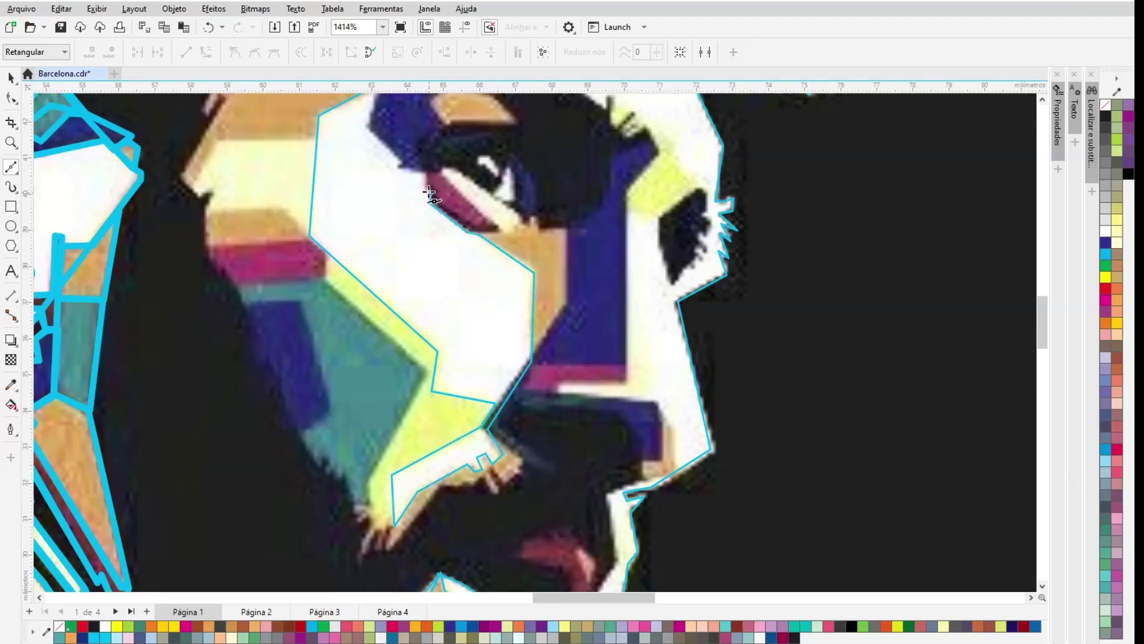
pyautogui.scroll(5, 380, 392)
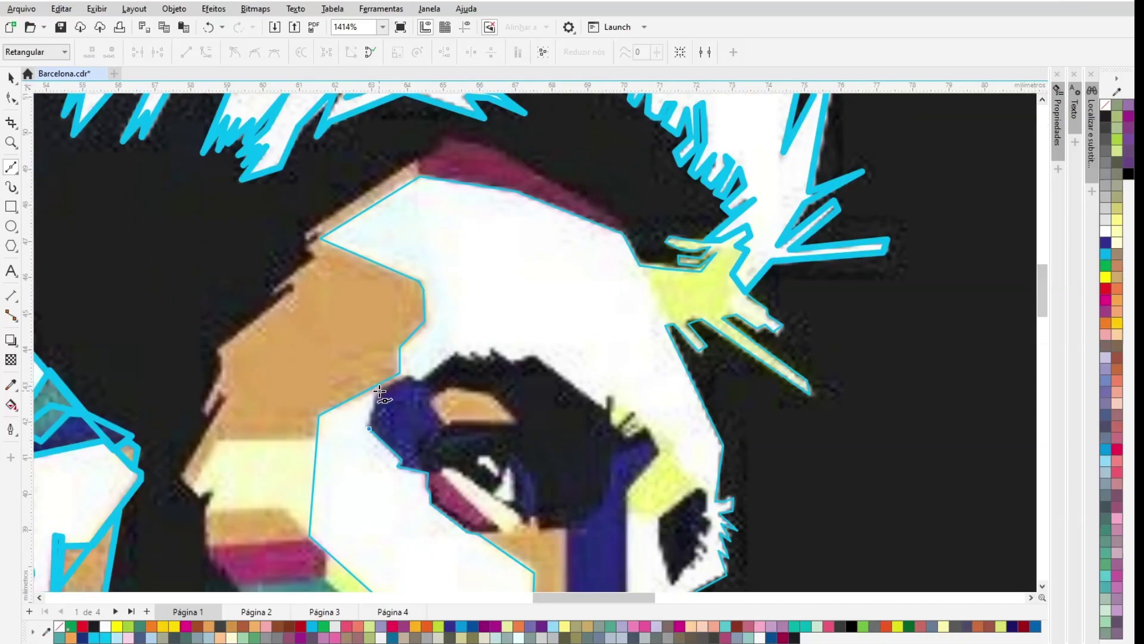
pyautogui.click(454, 350)
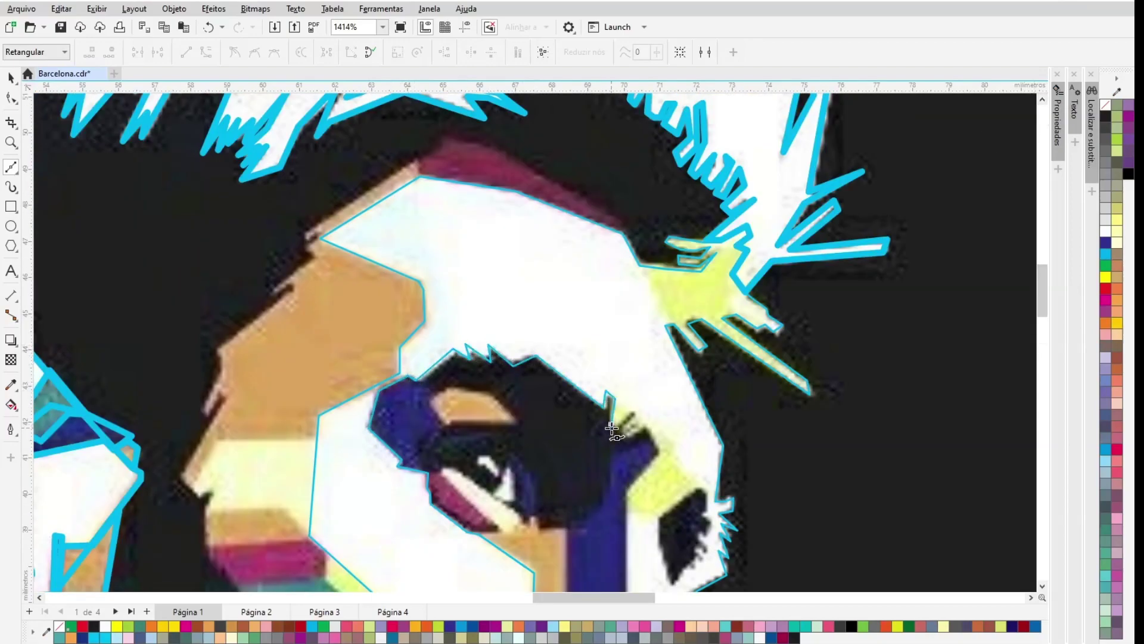
pyautogui.click(622, 489)
# Step: Close the face outline down the side of the nose, past the upper lip and back to the goatee
pyautogui.scroll(-5, 623, 465)
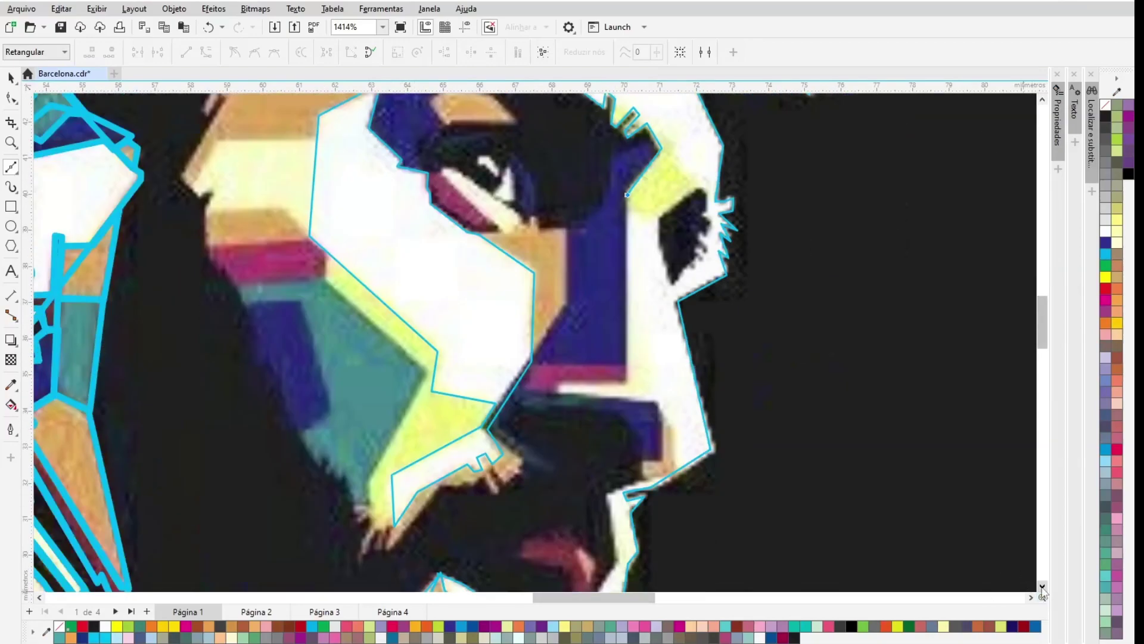
pyautogui.click(624, 382)
pyautogui.click(607, 494)
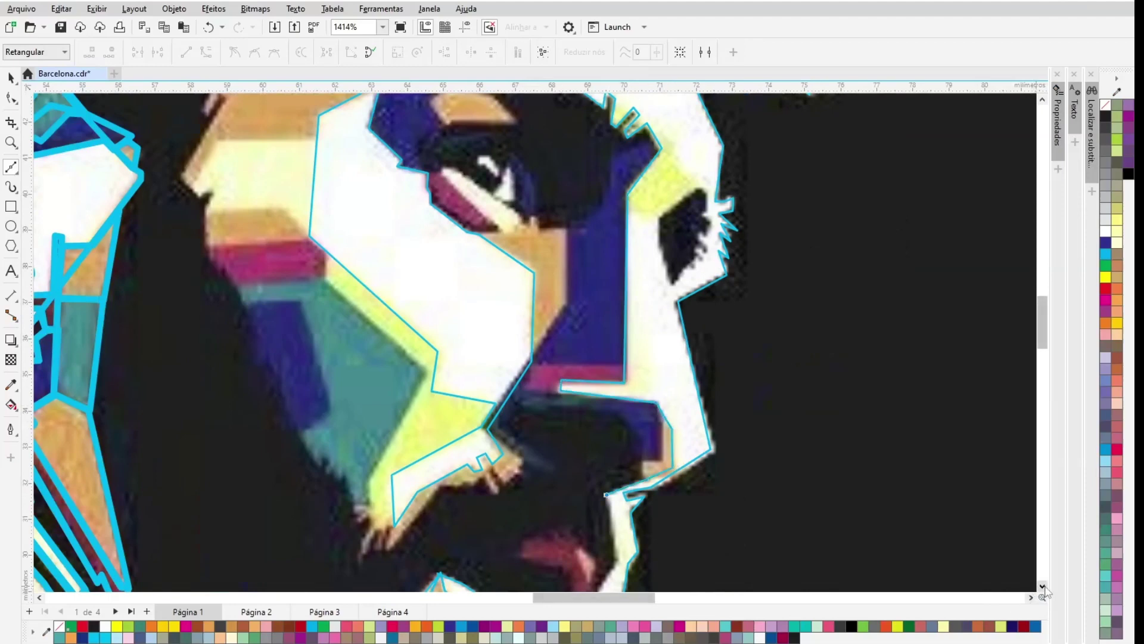
pyautogui.moveTo(1042, 324); pyautogui.dragTo(1043, 344)
pyautogui.click(615, 362)
pyautogui.click(586, 405)
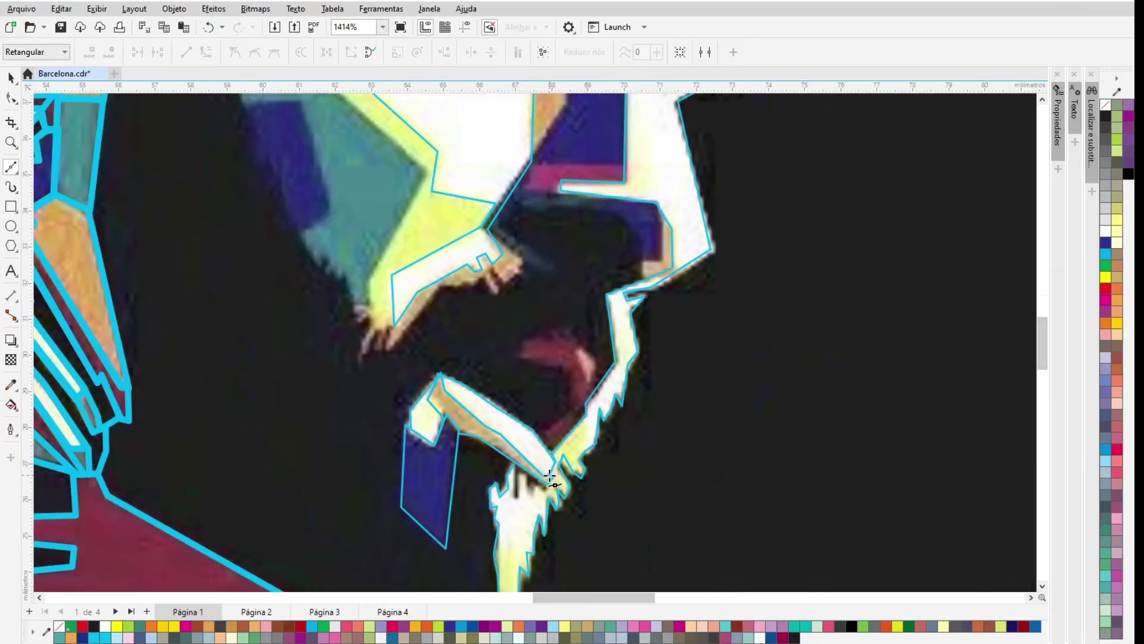
pyautogui.click(525, 477)
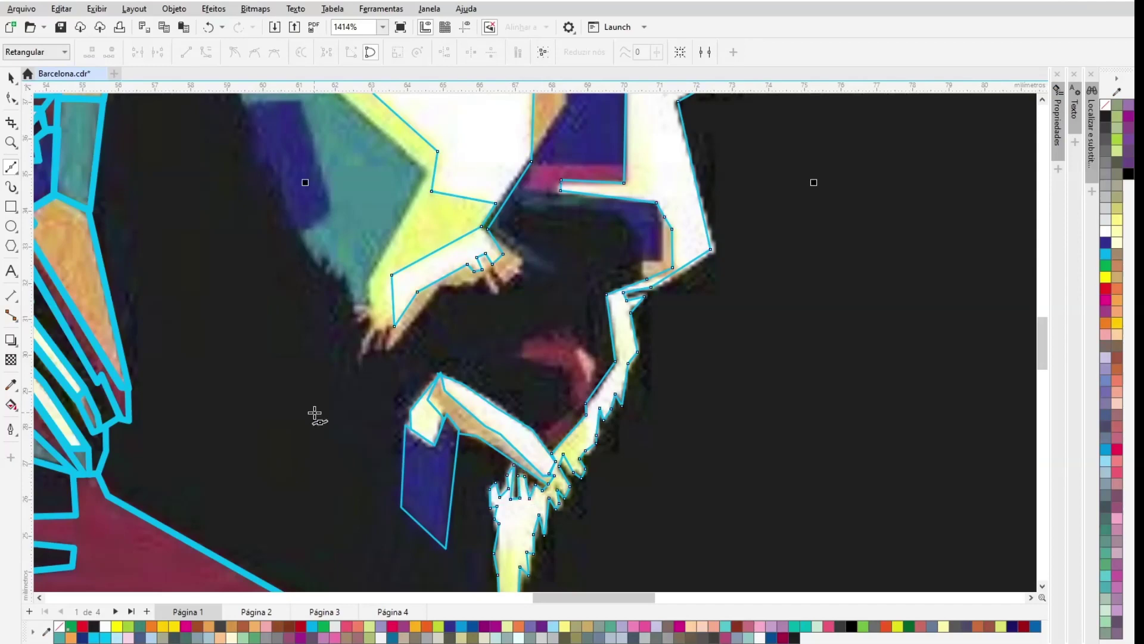
# Step: Outline the maroon lip area and the small pink highlight at its outer edge
pyautogui.moveTo(516, 343)
pyautogui.mouseDown()
pyautogui.moveTo(549, 361)
pyautogui.moveTo(558, 421)
pyautogui.mouseUp()
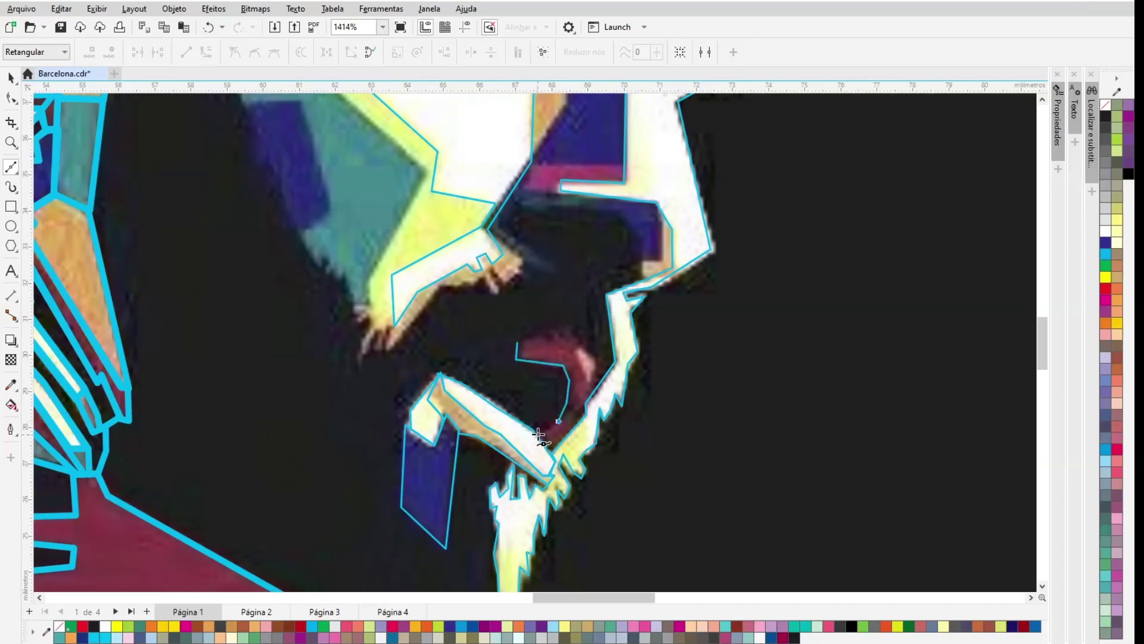
pyautogui.click(534, 337)
pyautogui.click(516, 343)
pyautogui.click(590, 383)
pyautogui.click(596, 359)
pyautogui.click(578, 347)
pyautogui.click(574, 353)
pyautogui.click(582, 371)
pyautogui.click(590, 383)
# Step: Outline the tan mustache strip under the white cheek area and trim it against the face shape
pyautogui.click(490, 232)
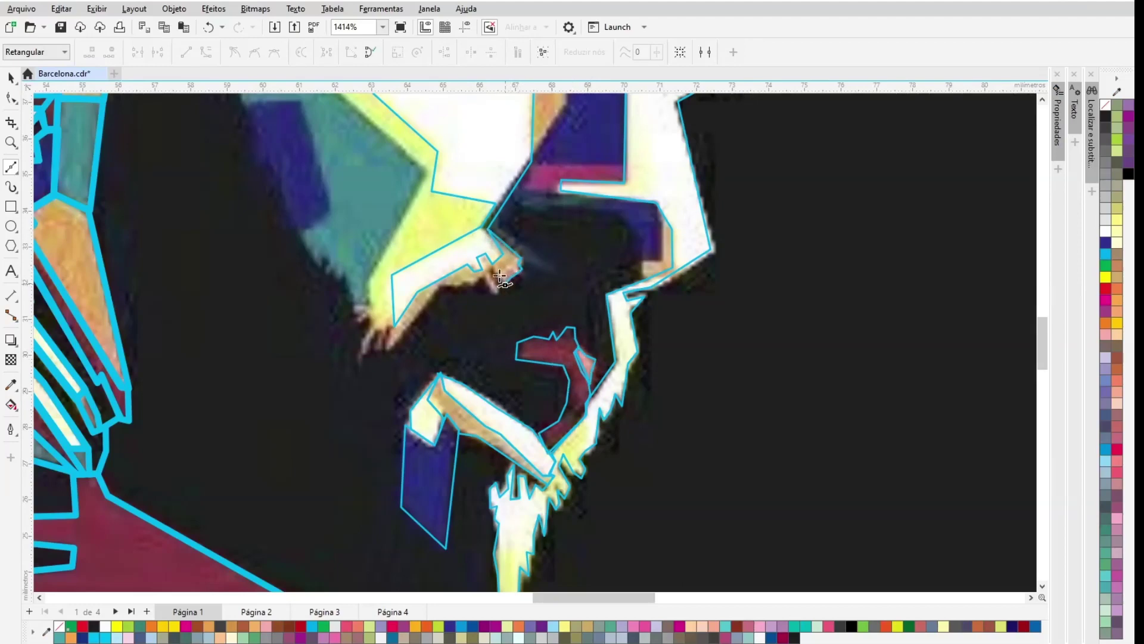
pyautogui.click(392, 329)
pyautogui.click(426, 269)
pyautogui.click(458, 256)
pyautogui.click(489, 229)
pyautogui.click(11, 78)
pyautogui.click(453, 241)
pyautogui.keyDown('shift'); pyautogui.click(507, 265); pyautogui.keyUp('shift')
pyautogui.click(467, 52)
# Step: Trace the spiky lower tip of the yellow-green cheek area beside the mustache strip
pyautogui.press('space')
pyautogui.click(390, 350)
pyautogui.click(379, 350)
pyautogui.click(384, 332)
pyautogui.click(374, 331)
pyautogui.click(361, 360)
pyautogui.click(371, 317)
pyautogui.click(359, 322)
pyautogui.click(357, 317)
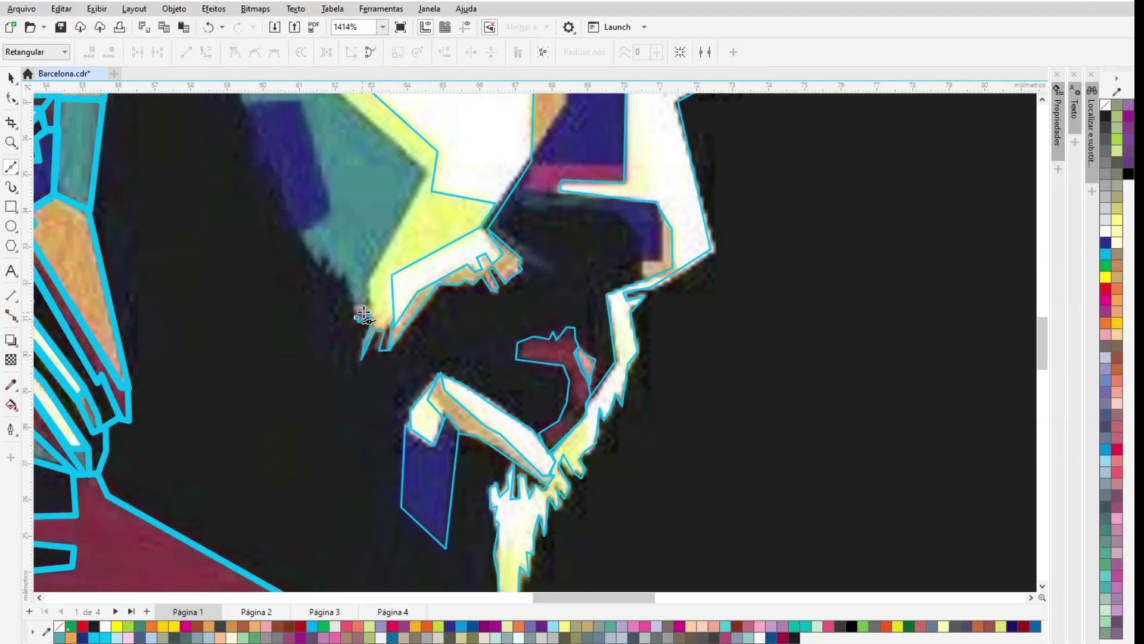
# Step: Complete the yellow-green cheek outline along the teal area and the white face shape, closing it at the mustache
pyautogui.scroll(3, 488, 258)
pyautogui.click(326, 280)
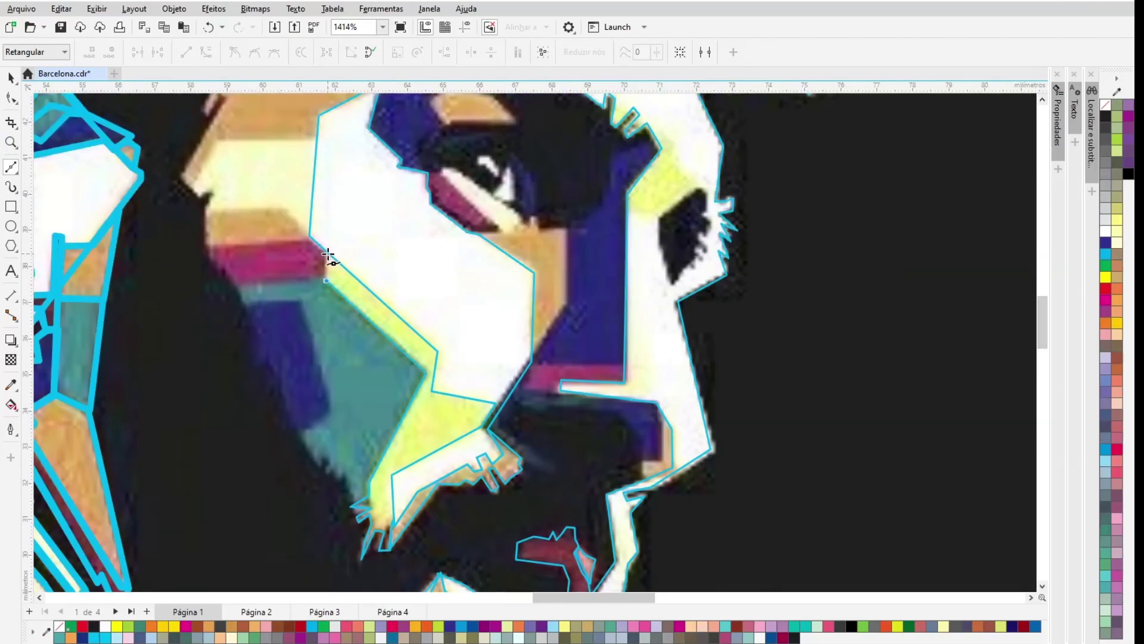
pyautogui.click(433, 391)
pyautogui.click(495, 404)
pyautogui.click(483, 427)
pyautogui.click(392, 475)
pyautogui.click(394, 527)
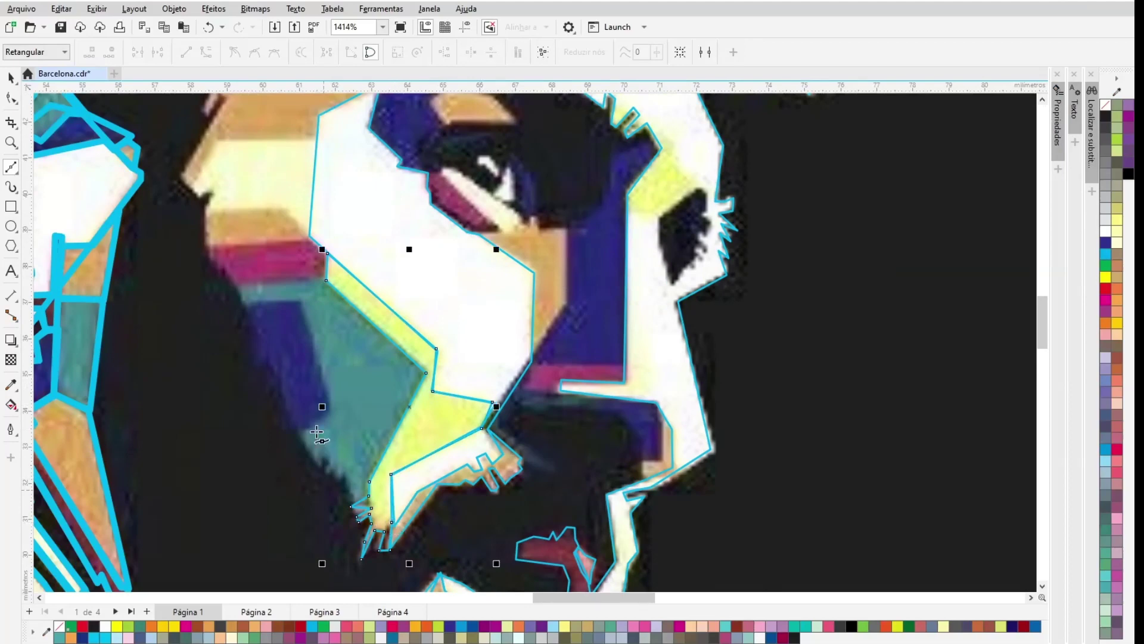
# Step: Outline the teal cheek area, including its jagged lower edge, as a closed shape
pyautogui.click(242, 303)
pyautogui.click(236, 281)
pyautogui.click(326, 277)
pyautogui.click(424, 374)
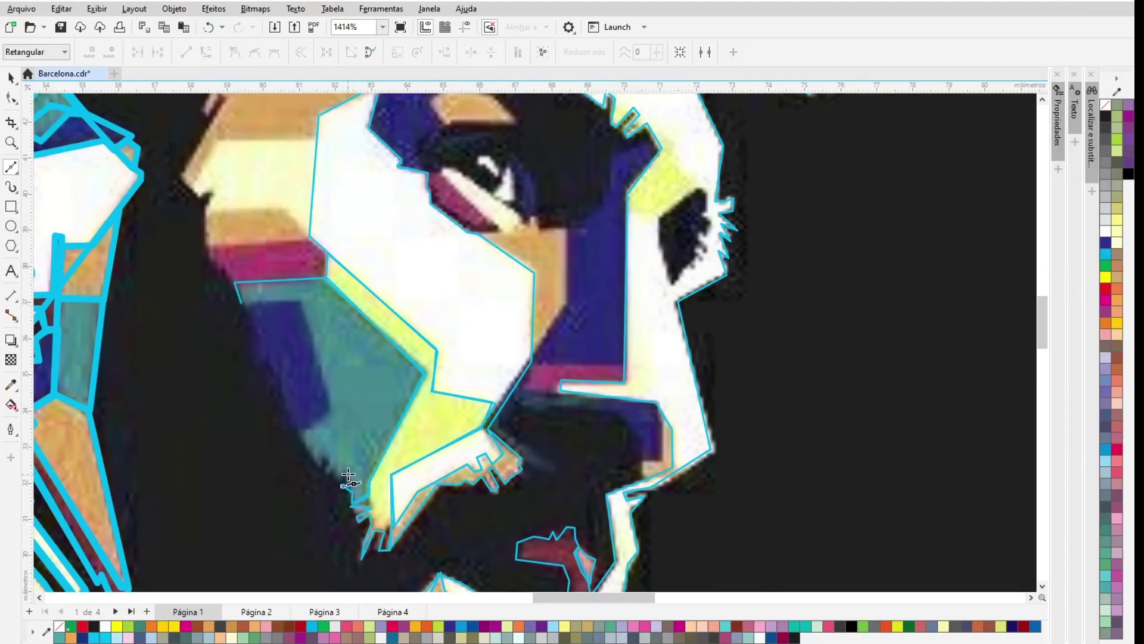
pyautogui.click(241, 308)
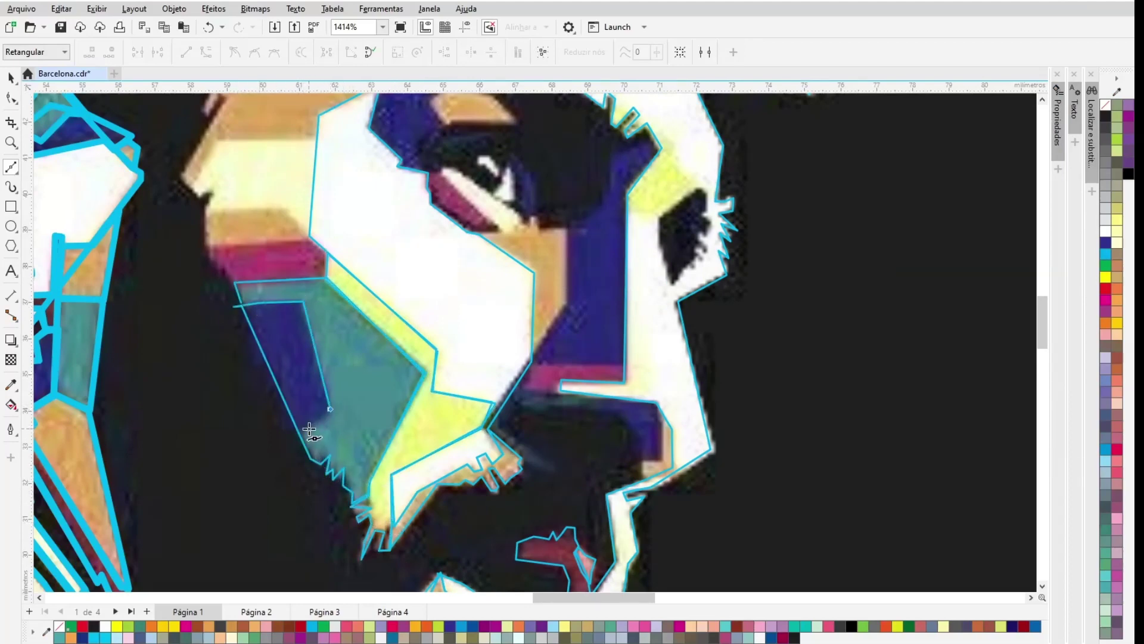
# Step: Outline the navy patch on the teal cheek area, extending the shape slightly past the teal area's outer edge
pyautogui.press('space')
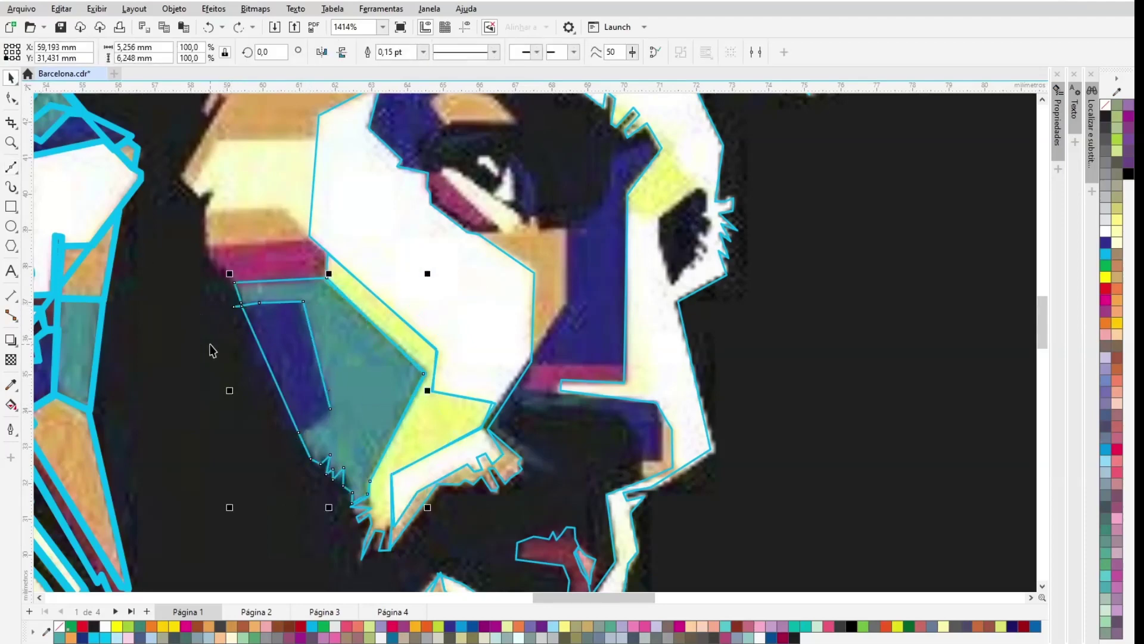
pyautogui.press('F10')
pyautogui.press('F5')
pyautogui.click(277, 444)
pyautogui.click(329, 410)
pyautogui.click(302, 301)
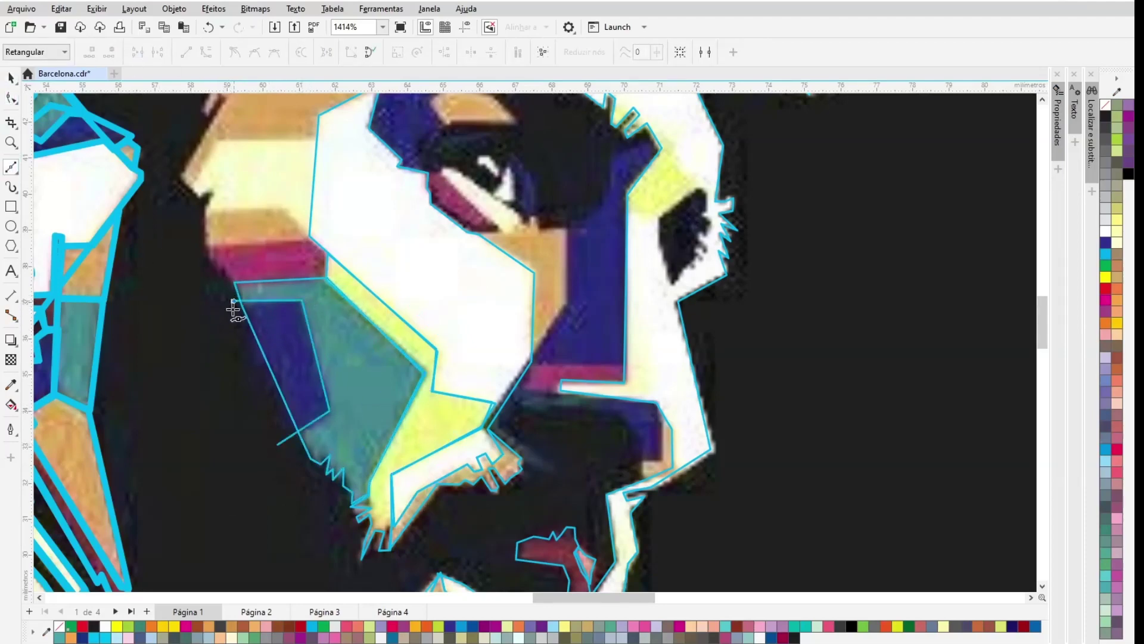
pyautogui.click(234, 301)
pyautogui.click(277, 444)
# Step: Cut the navy patch to the teal area's edge and delete the excess outside it
pyautogui.press('space')
pyautogui.keyDown('shift'); pyautogui.click(279, 297); pyautogui.keyUp('shift')
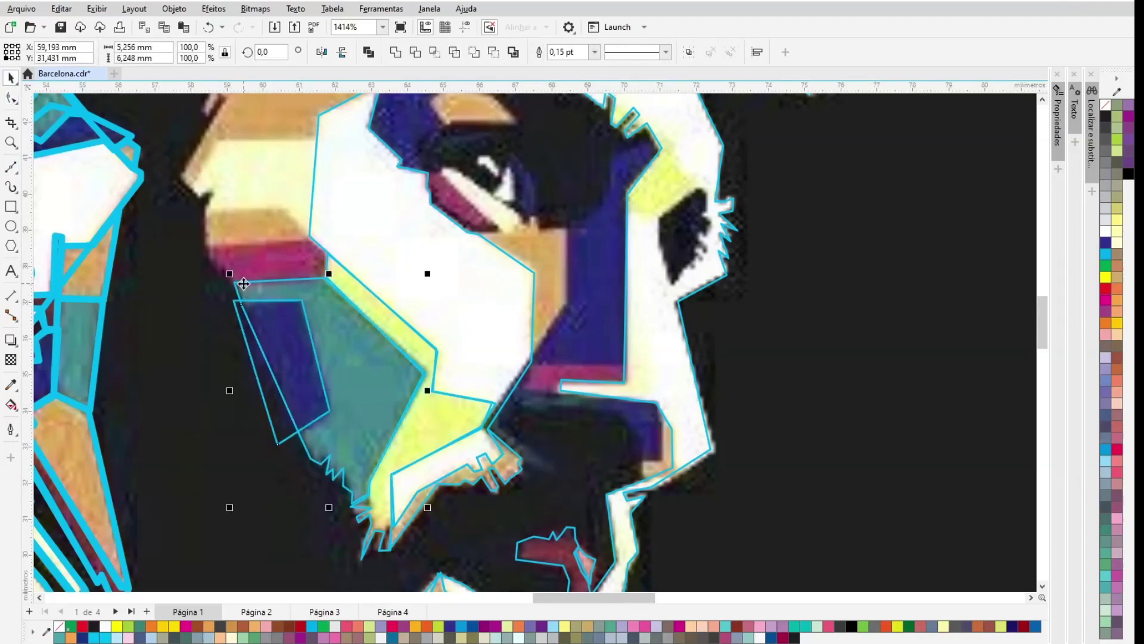
pyautogui.click(415, 52)
pyautogui.click(239, 316)
pyautogui.press('Delete')
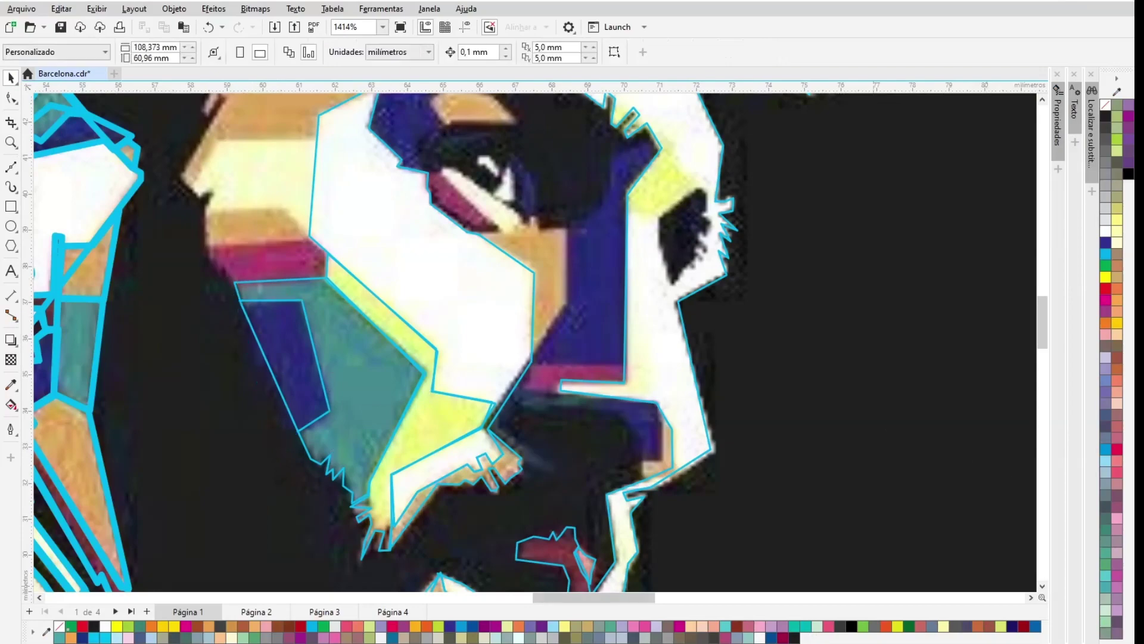
# Step: Outline the short white stripe at the outer edge of the orange sleeve area as a closed shape
pyautogui.click(513, 632)
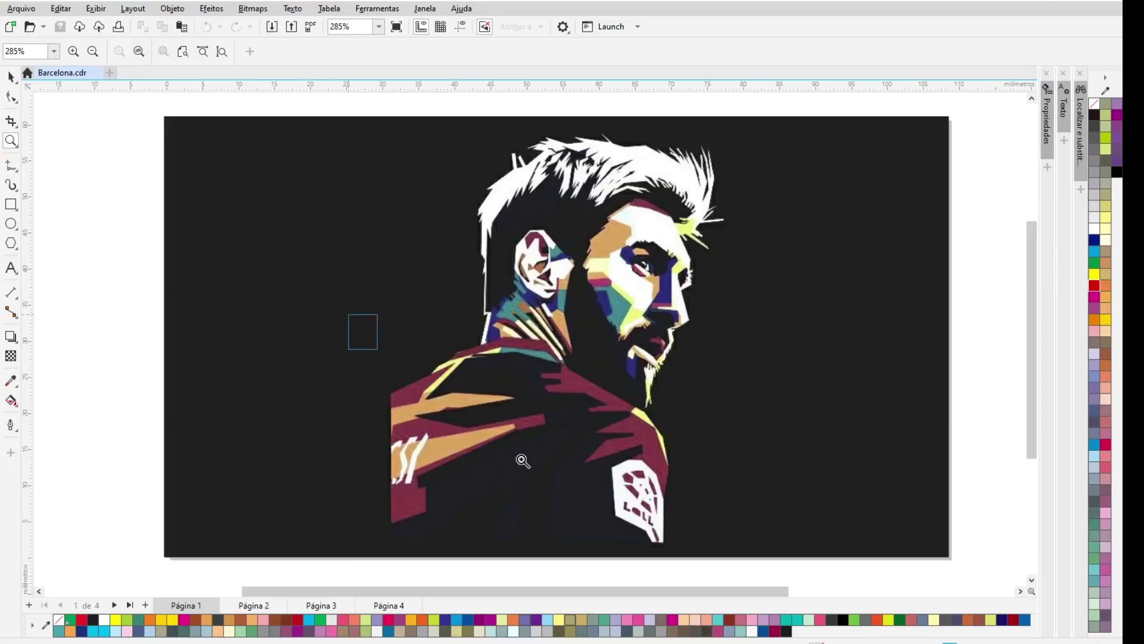
pyautogui.click(523, 460)
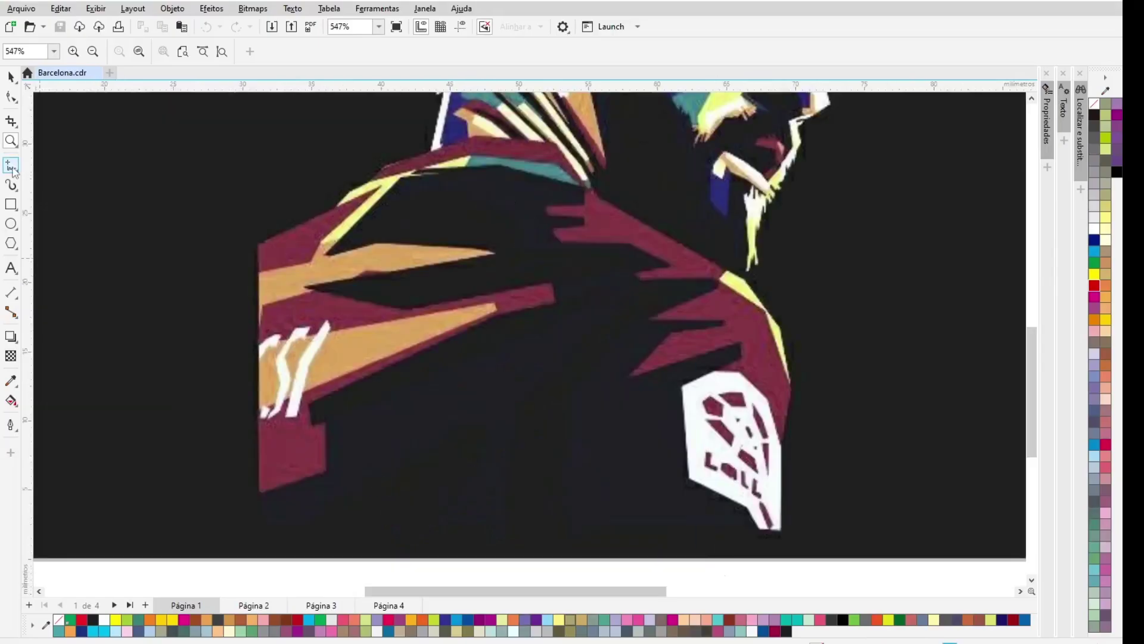
pyautogui.moveTo(368, 440); pyautogui.dragTo(428, 510)
pyautogui.click(11, 166)
pyautogui.click(433, 278)
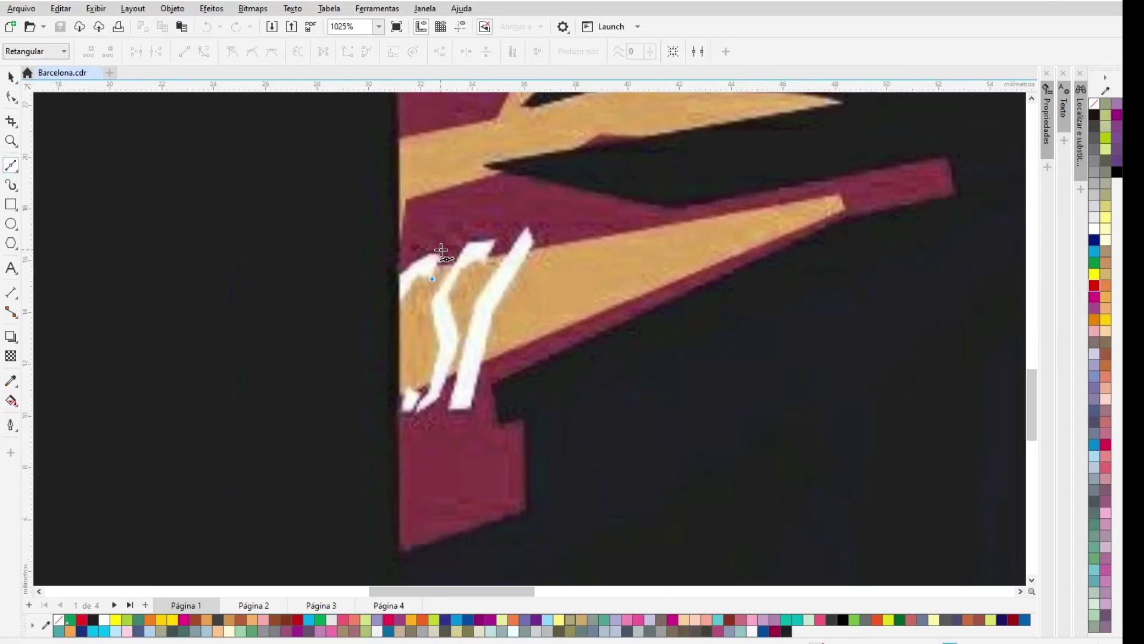
pyautogui.click(439, 253)
pyautogui.click(430, 253)
pyautogui.click(416, 261)
# Step: Outline the two long white sleeve stripes and the small white piece near their lower ends as closed shapes
pyautogui.click(492, 242)
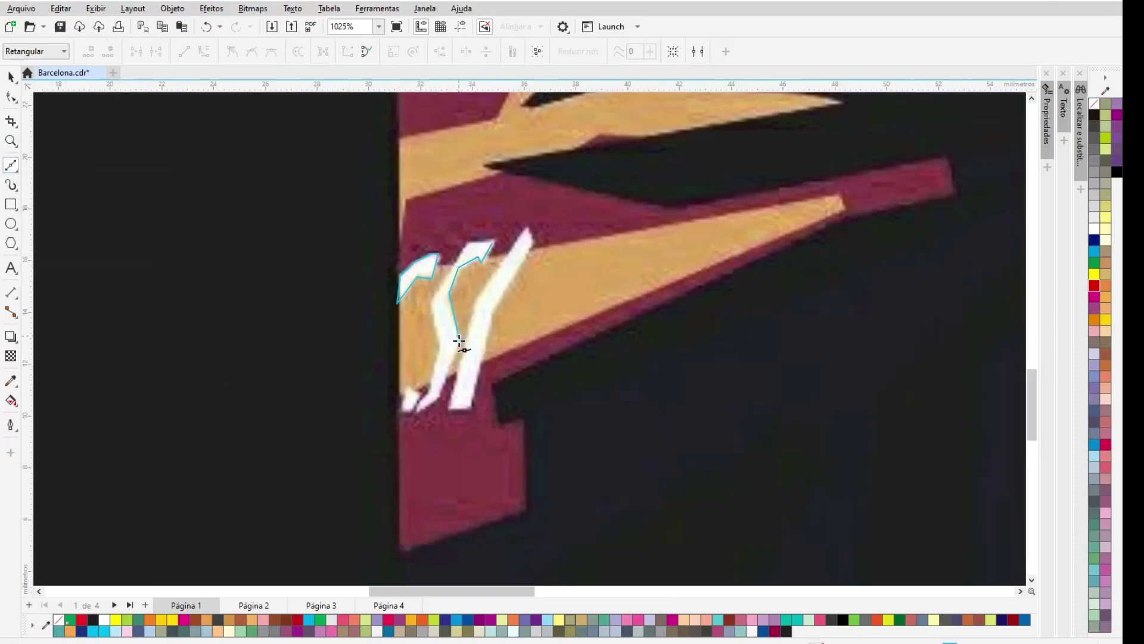
pyautogui.click(468, 242)
pyautogui.click(492, 241)
pyautogui.click(525, 228)
pyautogui.click(534, 242)
pyautogui.click(493, 310)
pyautogui.click(470, 405)
pyautogui.click(449, 406)
pyautogui.click(474, 300)
pyautogui.click(407, 389)
pyautogui.click(422, 391)
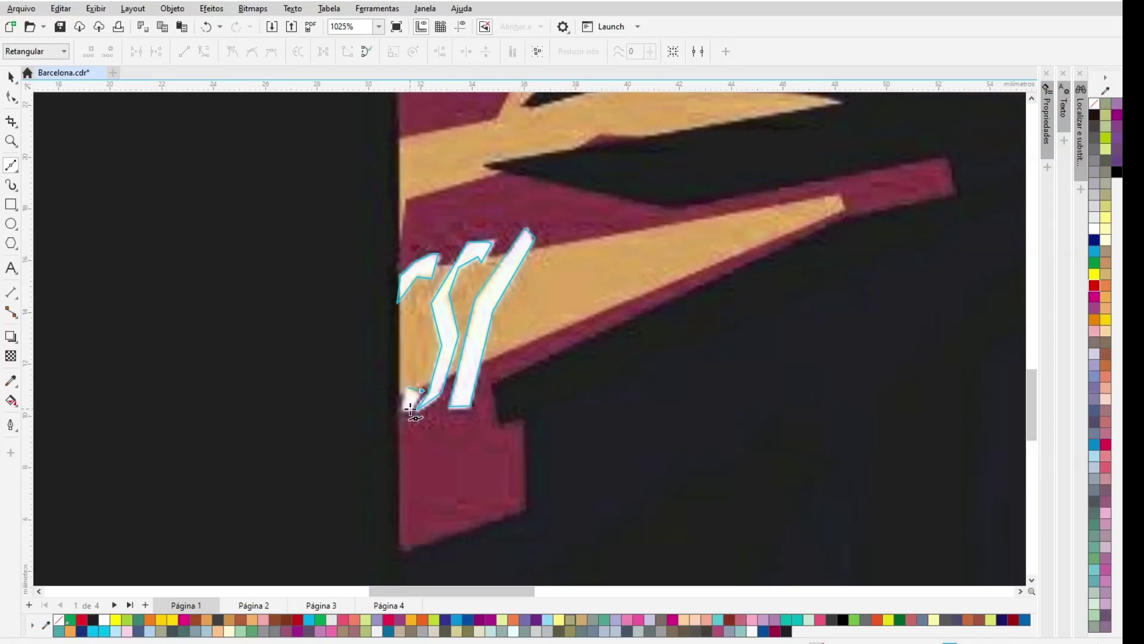
pyautogui.click(408, 389)
# Step: Outline the maroon sleeve area as one closed shape that runs around the long orange wedge
pyautogui.click(399, 557)
pyautogui.click(524, 511)
pyautogui.click(525, 419)
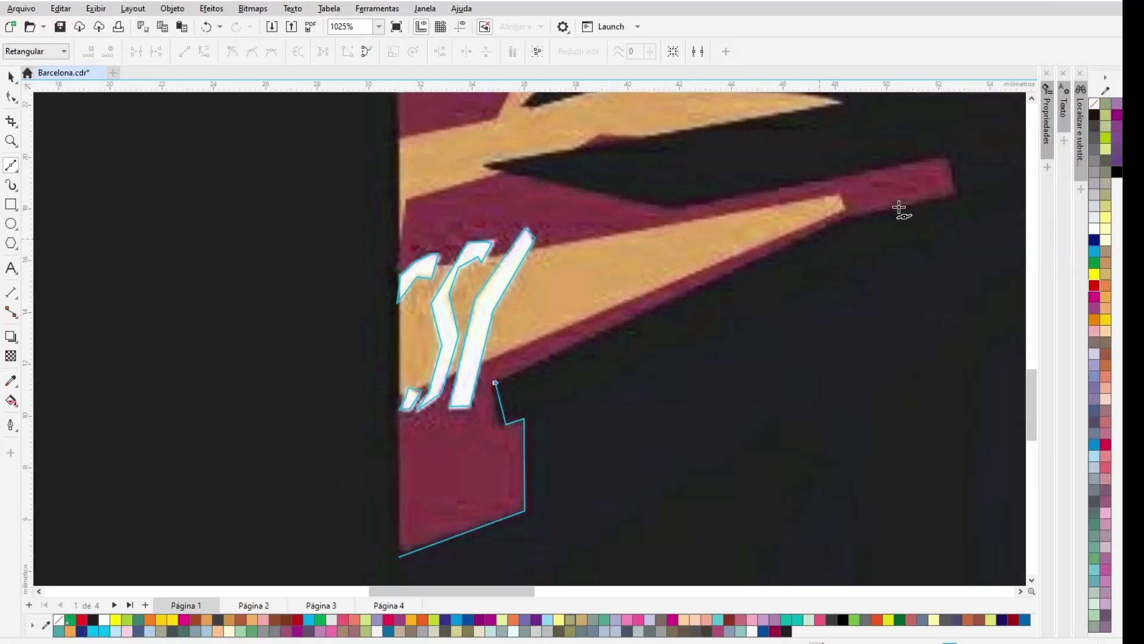
pyautogui.click(846, 218)
pyautogui.click(957, 194)
pyautogui.click(950, 159)
pyautogui.click(684, 209)
pyautogui.click(500, 174)
pyautogui.click(407, 200)
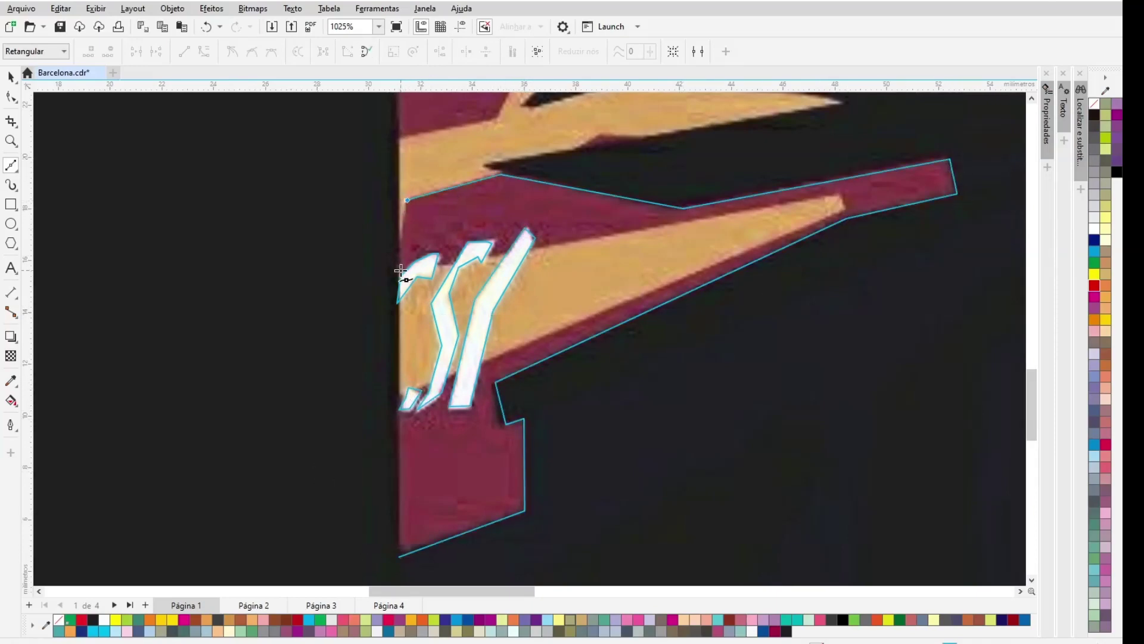
pyautogui.click(838, 195)
pyautogui.click(845, 209)
pyautogui.click(399, 396)
pyautogui.click(400, 557)
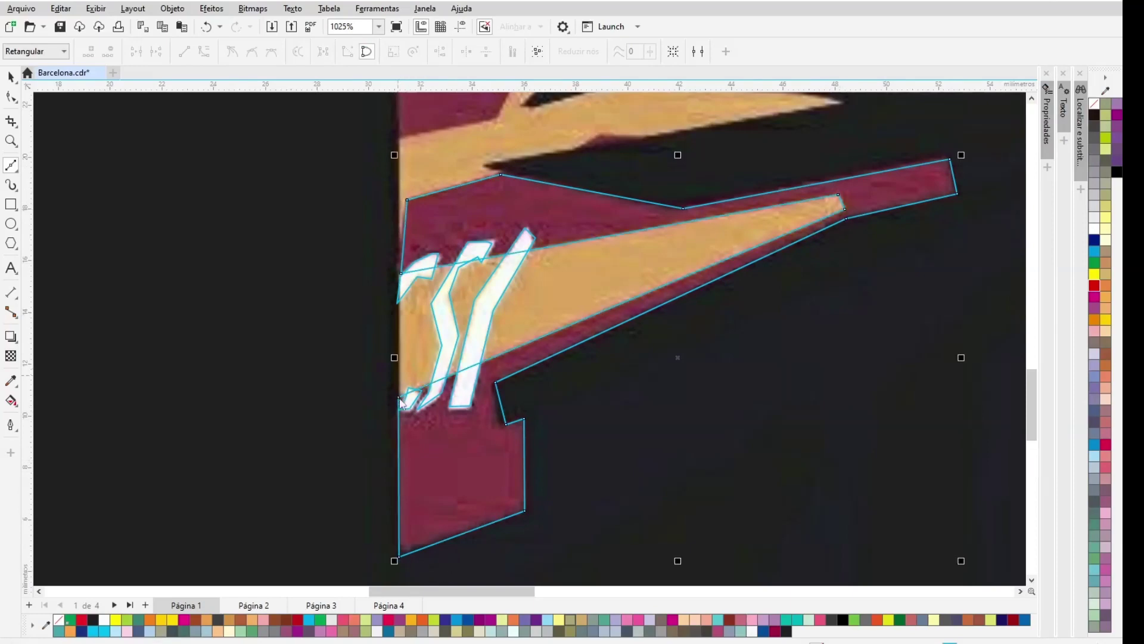
# Step: Outline the upper maroon shoulder area between the yellow strip and the orange band as a closed shape
pyautogui.scroll(5, 1033, 104)
pyautogui.click(399, 385)
pyautogui.click(401, 330)
pyautogui.click(627, 222)
pyautogui.click(512, 328)
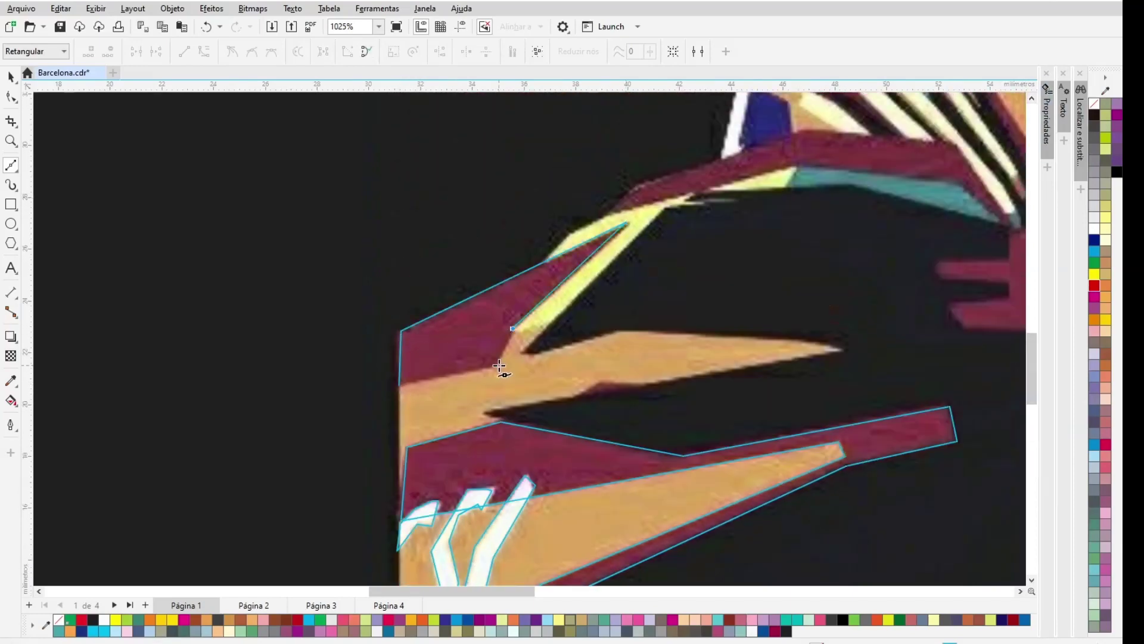
pyautogui.click(495, 365)
pyautogui.click(399, 385)
# Step: Outline the small maroon triangle on the lower edge of the upper orange band
pyautogui.click(577, 398)
pyautogui.click(600, 377)
pyautogui.click(651, 387)
pyautogui.click(577, 397)
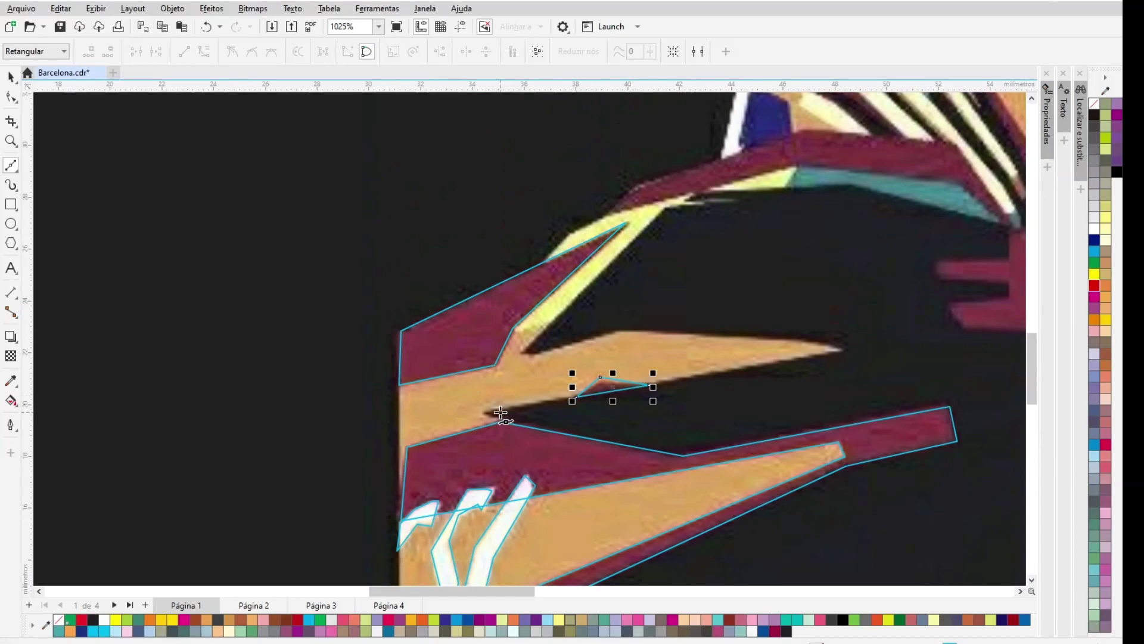
# Step: Outline the orange sleeve areas as one closed shape, letting it overlap the neighbouring maroon shapes
pyautogui.click(512, 328)
pyautogui.click(552, 321)
pyautogui.click(843, 348)
pyautogui.click(481, 412)
pyautogui.click(501, 420)
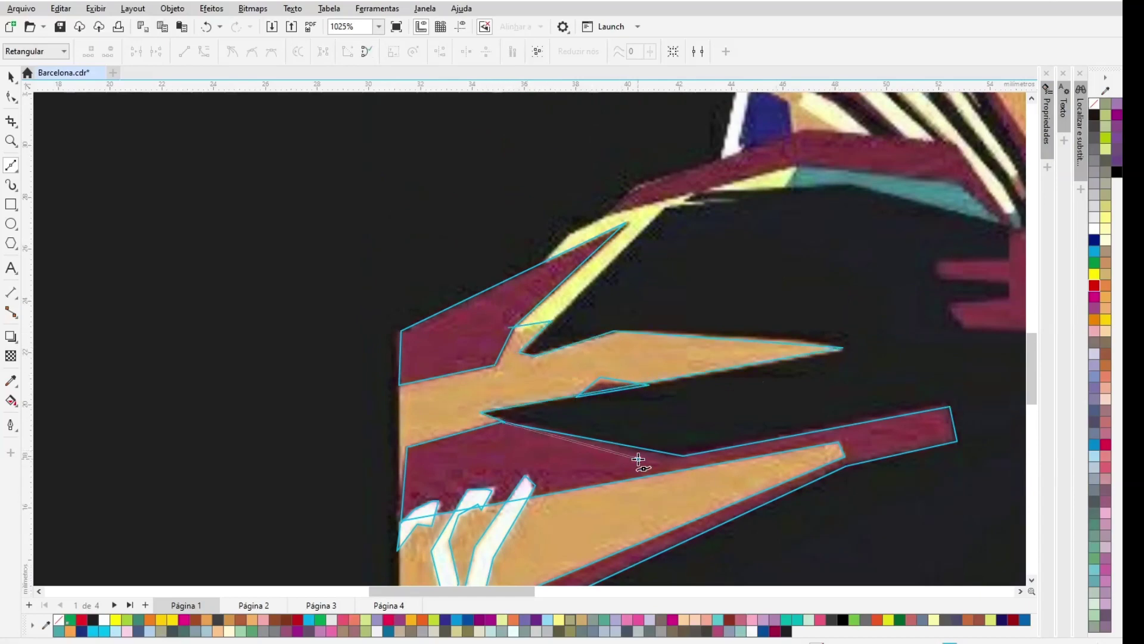
pyautogui.click(637, 457)
pyautogui.click(874, 430)
pyautogui.click(873, 451)
pyautogui.click(840, 465)
pyautogui.click(1030, 583)
pyautogui.click(399, 455)
pyautogui.click(400, 168)
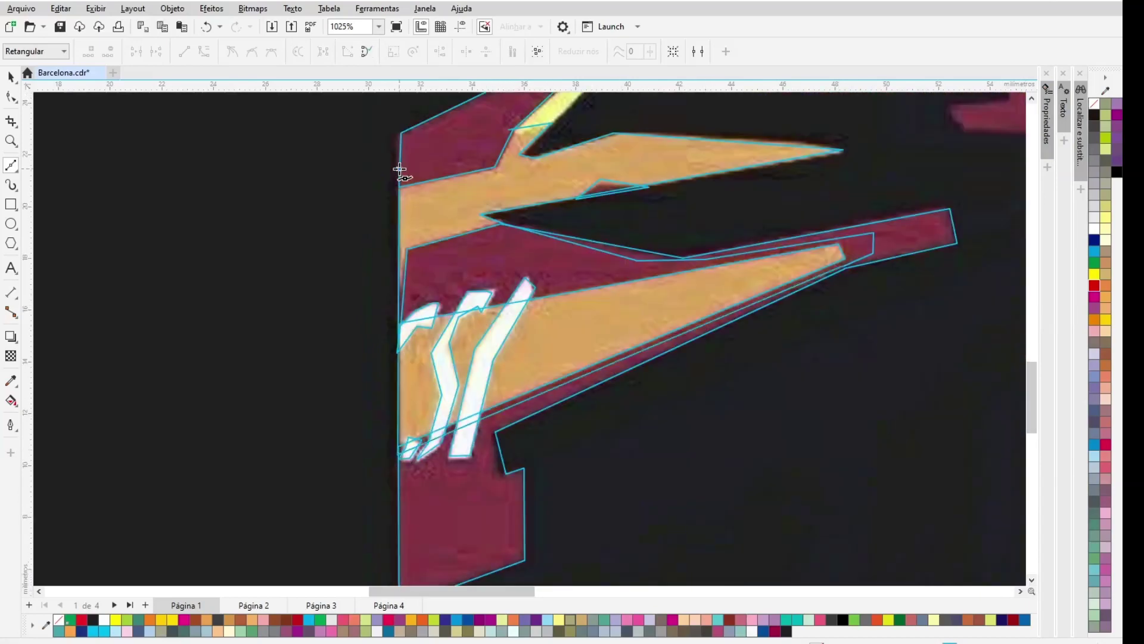
pyautogui.click(510, 129)
# Step: Trim the orange shape with the maroon sleeve shape so the overlap between them is removed
pyautogui.press('space')
pyautogui.click(884, 258)
pyautogui.keyDown('shift'); pyautogui.click(398, 340); pyautogui.keyUp('shift')
pyautogui.click(411, 52)
pyautogui.click(436, 220)
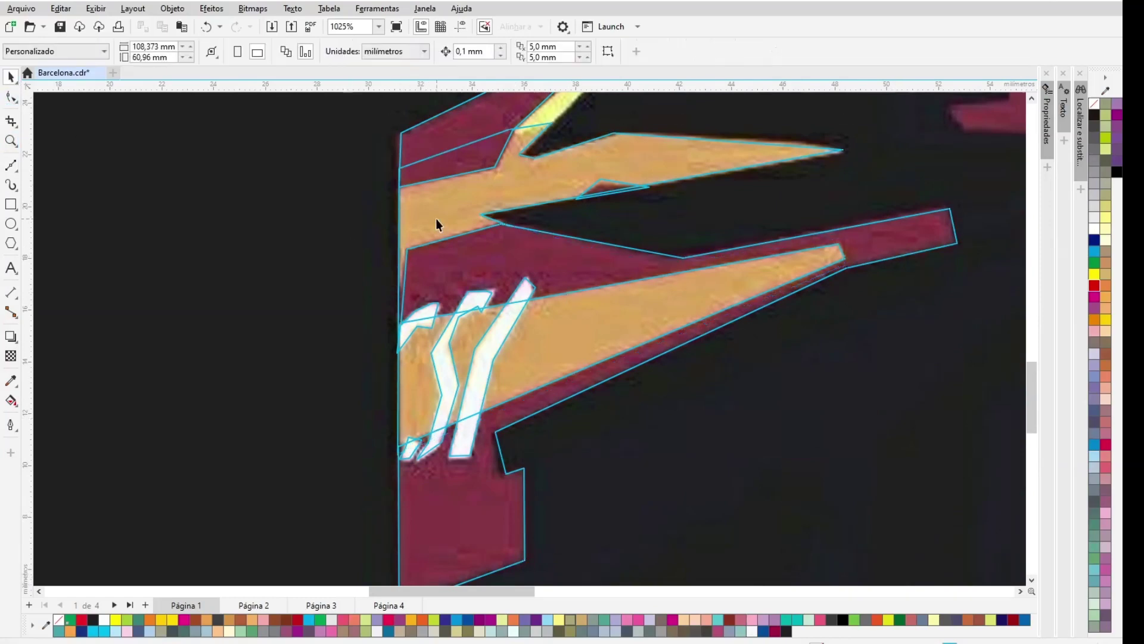
pyautogui.click(580, 237)
pyautogui.keyDown('shift'); pyautogui.click(593, 185); pyautogui.keyUp('shift')
pyautogui.click(393, 57)
pyautogui.hotkey('ctrl', 'z')
pyautogui.click(308, 236)
# Step: Intersect the small maroon triangle with the orange shape and delete the original triangle
pyautogui.click(599, 194)
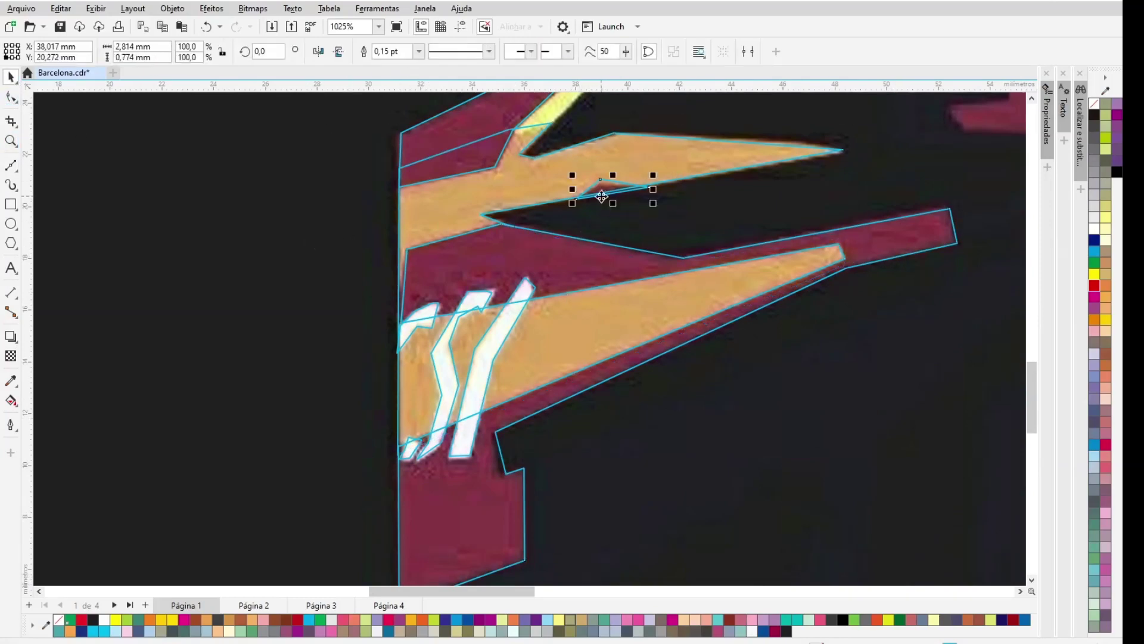
pyautogui.keyDown('shift'); pyautogui.click(675, 181); pyautogui.keyUp('shift')
pyautogui.click(430, 52)
pyautogui.click(623, 191)
pyautogui.press('Delete')
# Step: Trim the orange shape with the upper maroon shoulder shape
pyautogui.click(1032, 98)
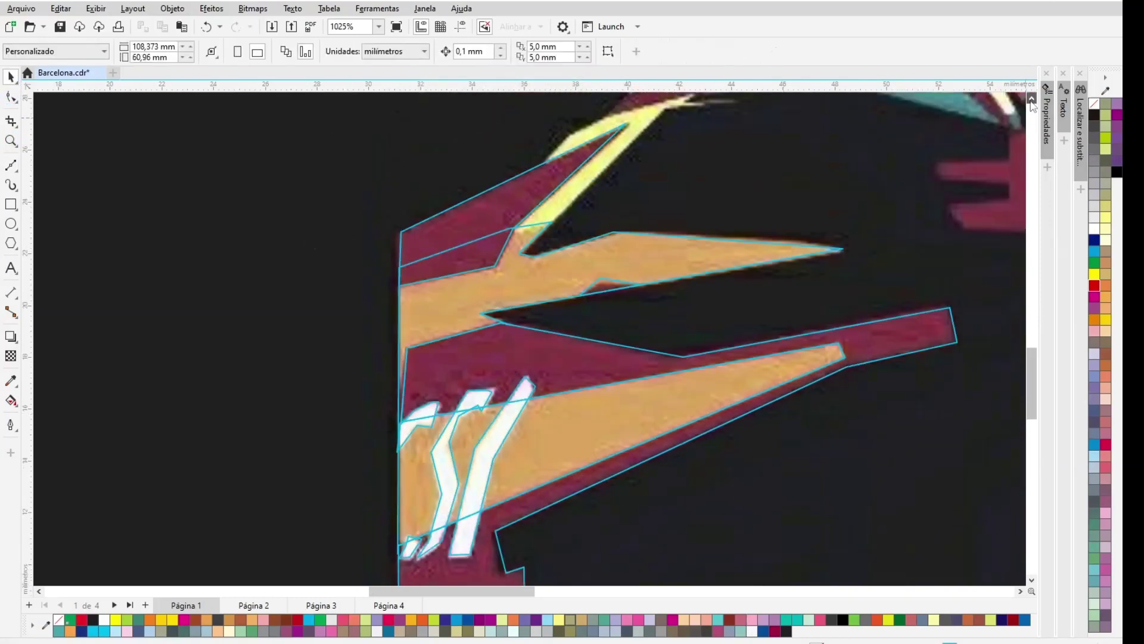
pyautogui.click(537, 217)
pyautogui.keyDown('shift'); pyautogui.click(474, 290); pyautogui.keyUp('shift')
pyautogui.click(411, 52)
pyautogui.click(379, 189)
# Step: Start outlining the large maroon area on the other shoulder, tracing its upper jagged inner edge from the neck downward
pyautogui.click(1019, 591)
pyautogui.press('F5')
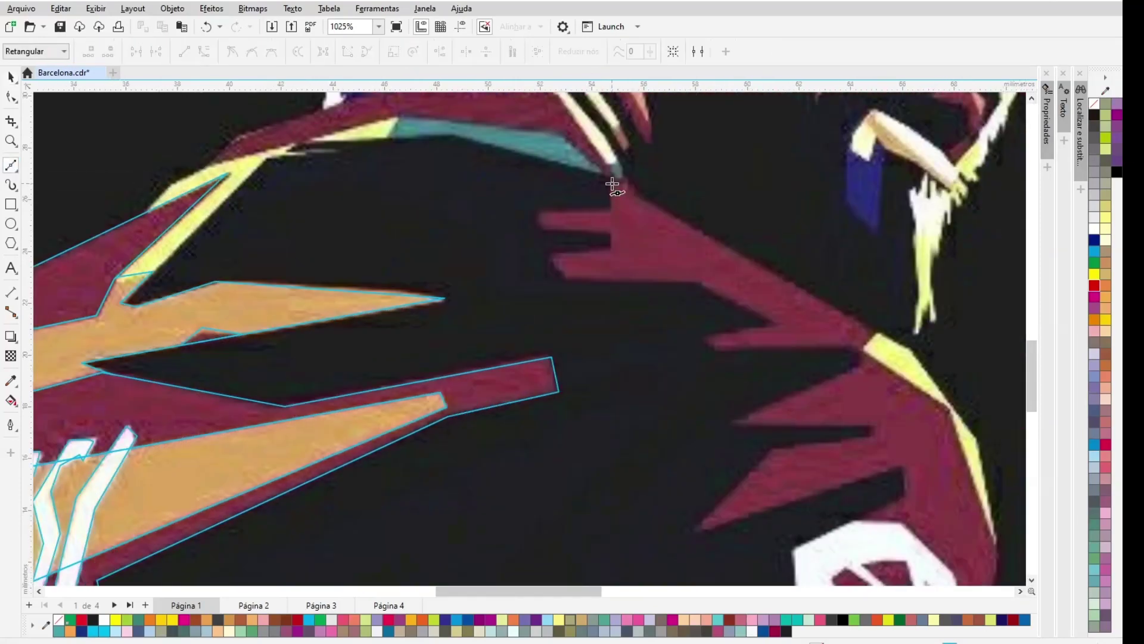
pyautogui.click(611, 180)
pyautogui.click(613, 210)
pyautogui.click(539, 212)
pyautogui.click(542, 228)
pyautogui.click(586, 231)
pyautogui.click(611, 234)
pyautogui.click(551, 253)
pyautogui.click(564, 277)
pyautogui.click(696, 279)
pyautogui.click(773, 326)
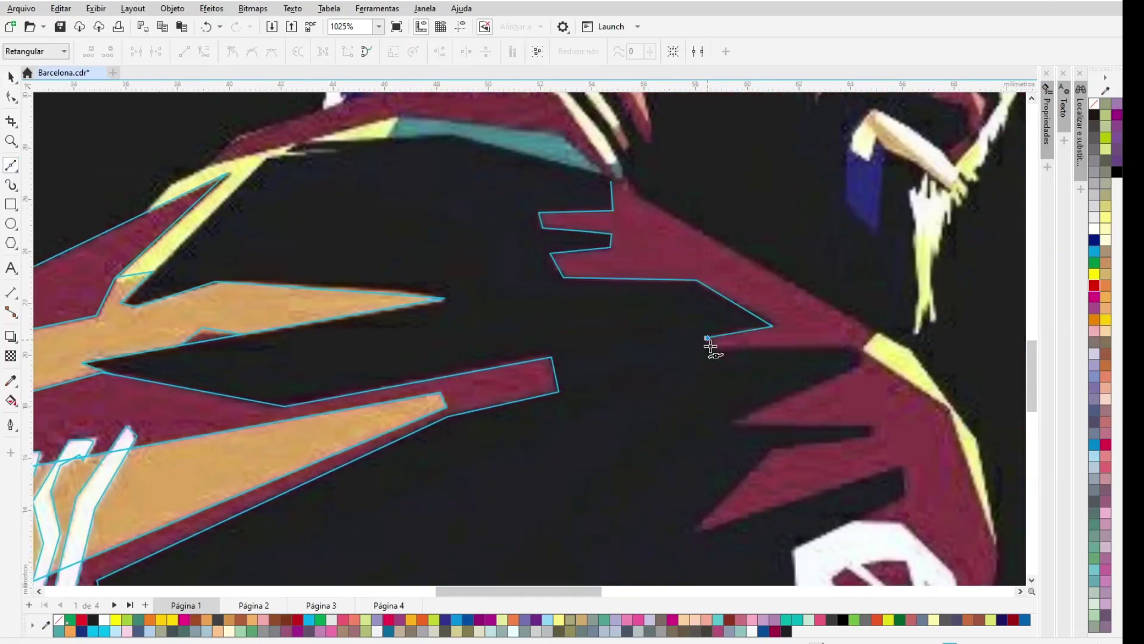
# Step: Continue the maroon shoulder outline along the lower pointed folds to just above the white badge
pyautogui.click(851, 348)
pyautogui.click(737, 422)
pyautogui.click(874, 425)
pyautogui.click(872, 435)
pyautogui.click(773, 448)
pyautogui.click(691, 535)
pyautogui.click(908, 465)
pyautogui.click(904, 489)
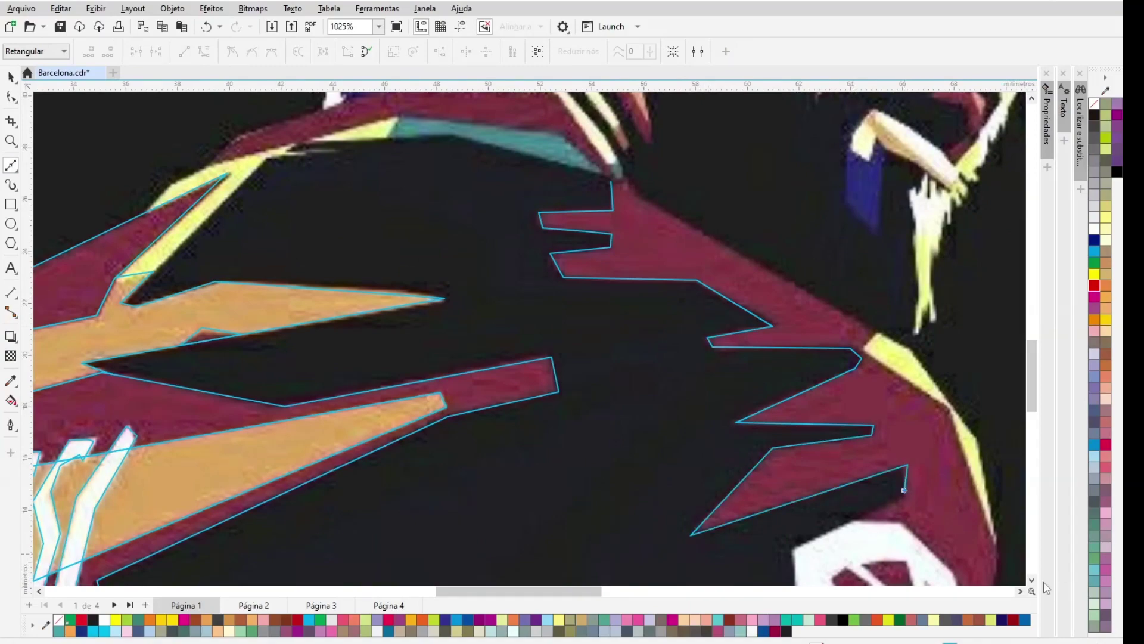
# Step: Carry the maroon shoulder outline around the inner, lower and outer edges of the white badge
pyautogui.click(1032, 580)
pyautogui.click(794, 302)
pyautogui.click(806, 472)
pyautogui.click(916, 527)
pyautogui.click(1032, 580)
pyautogui.click(940, 521)
pyautogui.click(979, 522)
pyautogui.click(983, 357)
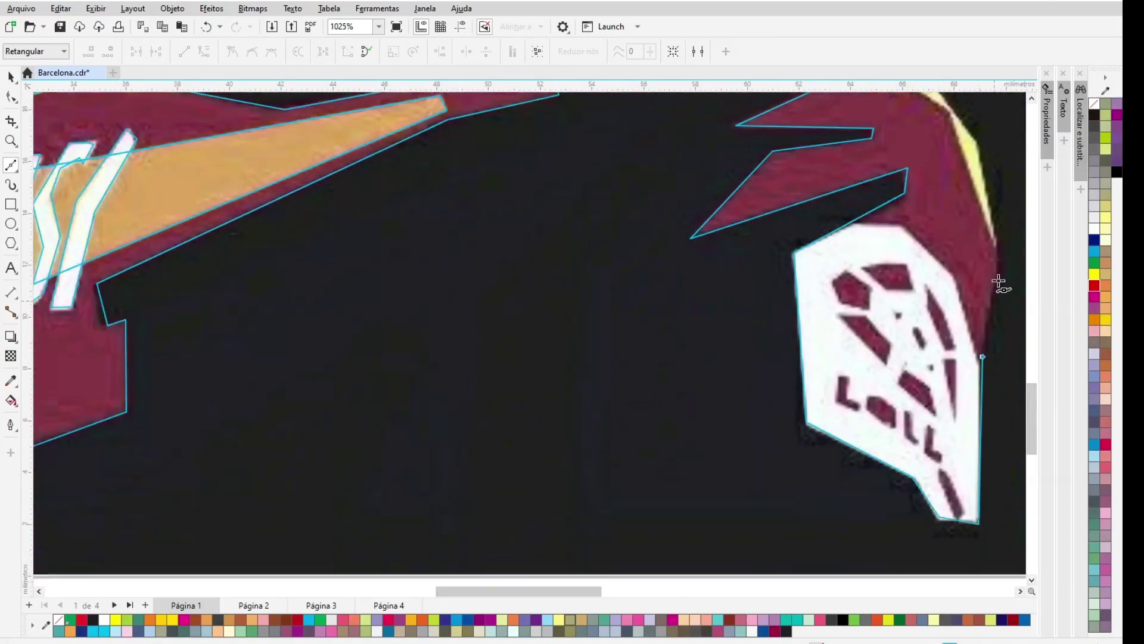
# Step: Complete the maroon shoulder outline along the yellow strip and the shoulder line, closing it at the neck
pyautogui.click(997, 250)
pyautogui.click(1031, 99)
pyautogui.click(951, 262)
pyautogui.click(879, 189)
pyautogui.click(1032, 98)
pyautogui.click(630, 232)
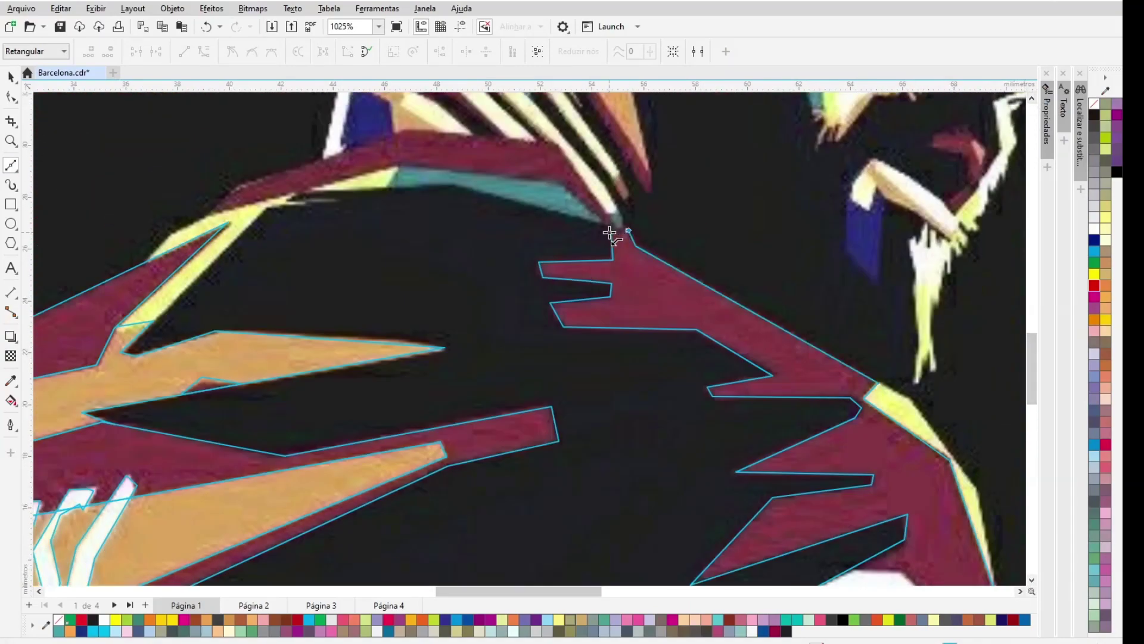
pyautogui.click(612, 233)
# Step: Draw a closed badge shape that follows the white badge's border with the maroon area and extends well past its other edges
pyautogui.click(1032, 580)
pyautogui.click(1020, 591)
pyautogui.click(552, 272)
pyautogui.click(603, 273)
pyautogui.click(655, 325)
pyautogui.click(686, 422)
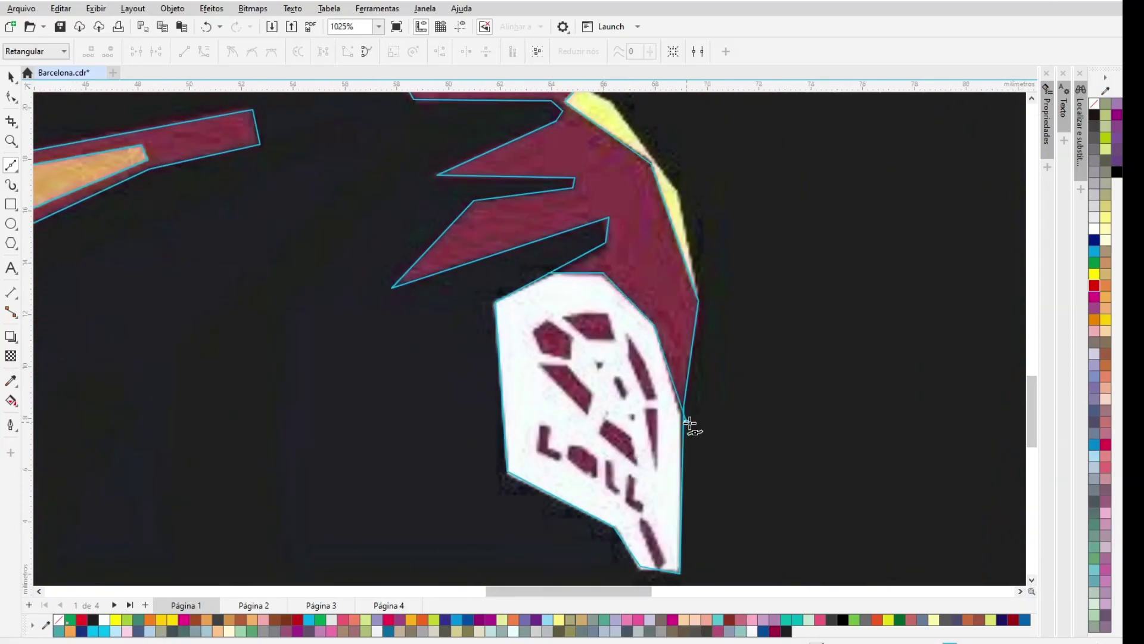
pyautogui.click(1031, 580)
pyautogui.click(702, 550)
pyautogui.click(443, 476)
pyautogui.click(361, 359)
pyautogui.click(552, 223)
# Step: Intersect the oversized badge shape with the maroon shoulder shape and delete the oversized original
pyautogui.click(11, 77)
pyautogui.keyDown('shift'); pyautogui.click(608, 184); pyautogui.keyUp('shift')
pyautogui.click(408, 51)
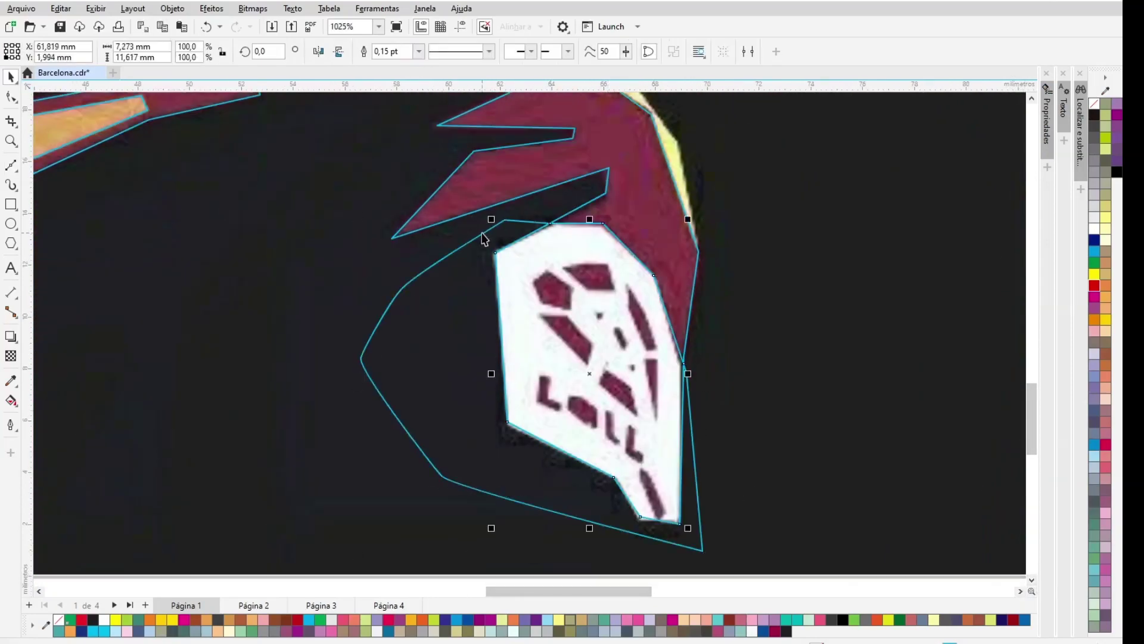
pyautogui.click(482, 233)
pyautogui.press('Delete')
# Step: Outline the topmost maroon four-sided patch inside the white badge as a closed shape
pyautogui.click(10, 142)
pyautogui.moveTo(444, 201); pyautogui.dragTo(758, 557)
pyautogui.click(11, 166)
pyautogui.scroll(1, 92, 166)
pyautogui.click(471, 150)
pyautogui.click(547, 145)
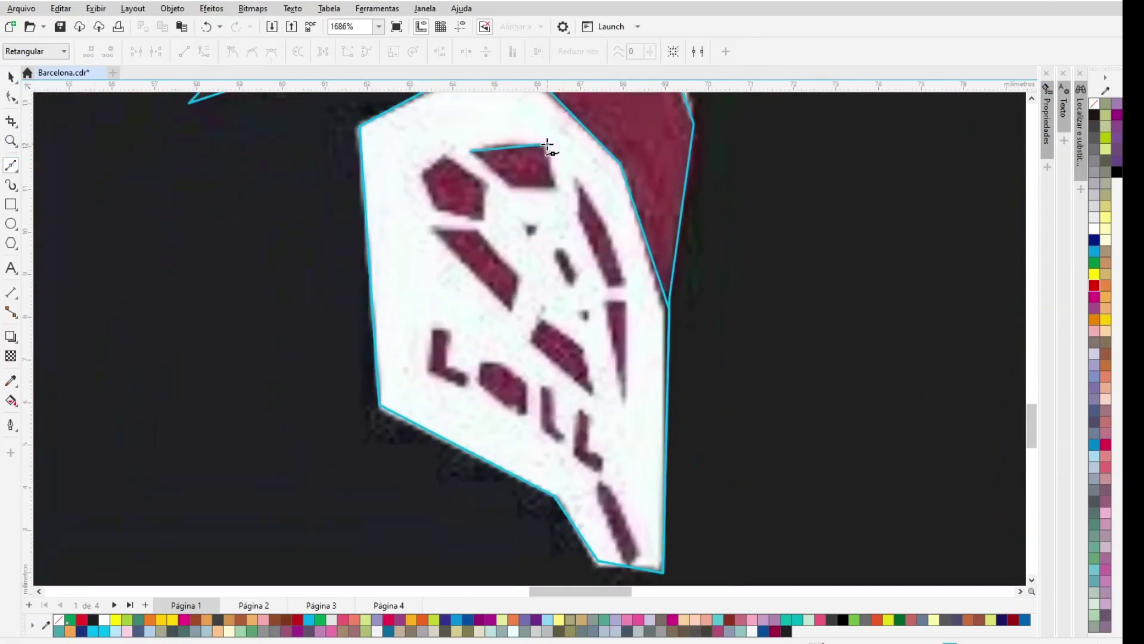
pyautogui.click(555, 186)
pyautogui.click(511, 187)
pyautogui.click(470, 150)
# Step: Outline the maroon pentagon inside the white badge, undoing the stray segment and closing the shape at its top corner
pyautogui.click(442, 156)
pyautogui.click(442, 156)
pyautogui.click(432, 229)
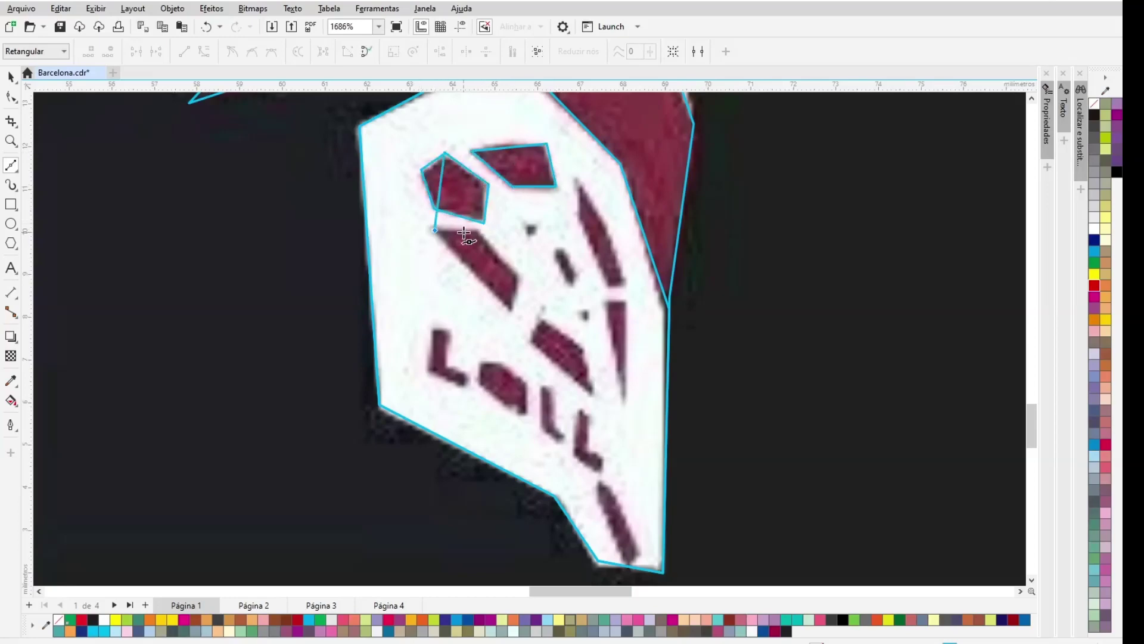
pyautogui.hotkey('ctrl', 'z')
pyautogui.click(443, 156)
# Step: Outline the slanted maroon patch below the pentagon in the badge as a closed shape
pyautogui.click(432, 229)
pyautogui.click(479, 229)
pyautogui.click(518, 276)
pyautogui.click(510, 310)
pyautogui.click(432, 228)
# Step: Outline the maroon patch above the badge's lettering as a closed four-sided shape
pyautogui.click(530, 341)
pyautogui.click(542, 320)
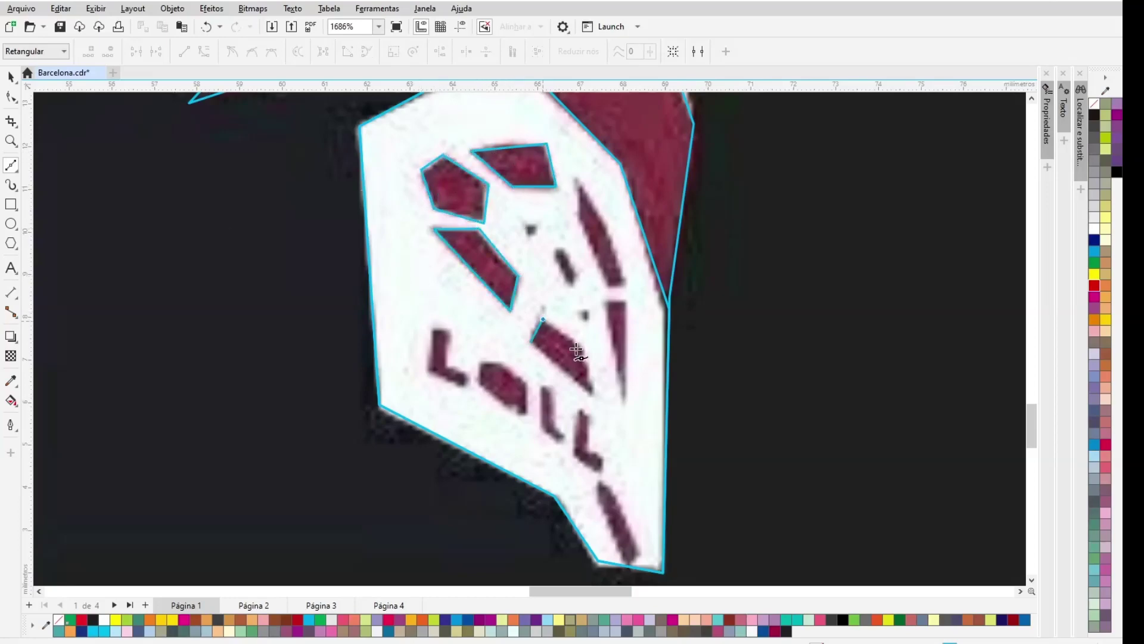
pyautogui.click(583, 346)
pyautogui.click(592, 393)
pyautogui.click(530, 342)
# Step: Outline the two slender maroon patches along the badge's right side as separate closed shapes
pyautogui.click(627, 403)
pyautogui.click(626, 301)
pyautogui.click(626, 403)
pyautogui.click(608, 287)
pyautogui.click(628, 286)
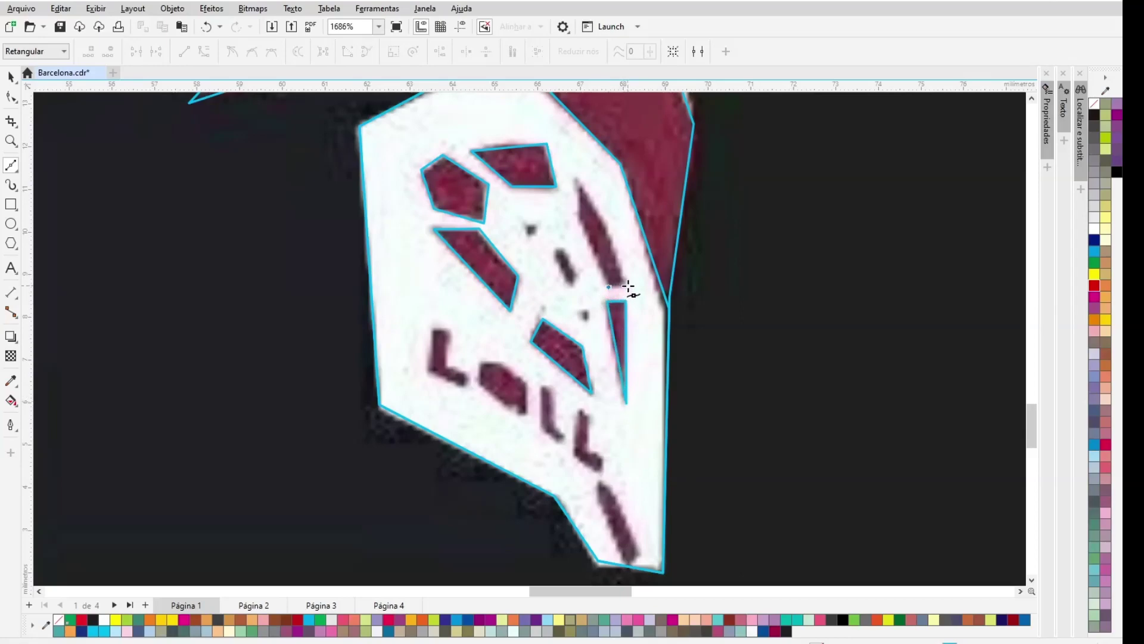
pyautogui.click(606, 218)
pyautogui.click(577, 180)
pyautogui.click(577, 220)
pyautogui.click(608, 286)
# Step: Outline the small dark marks in the middle of the badge as closed shapes
pyautogui.click(587, 309)
pyautogui.click(576, 286)
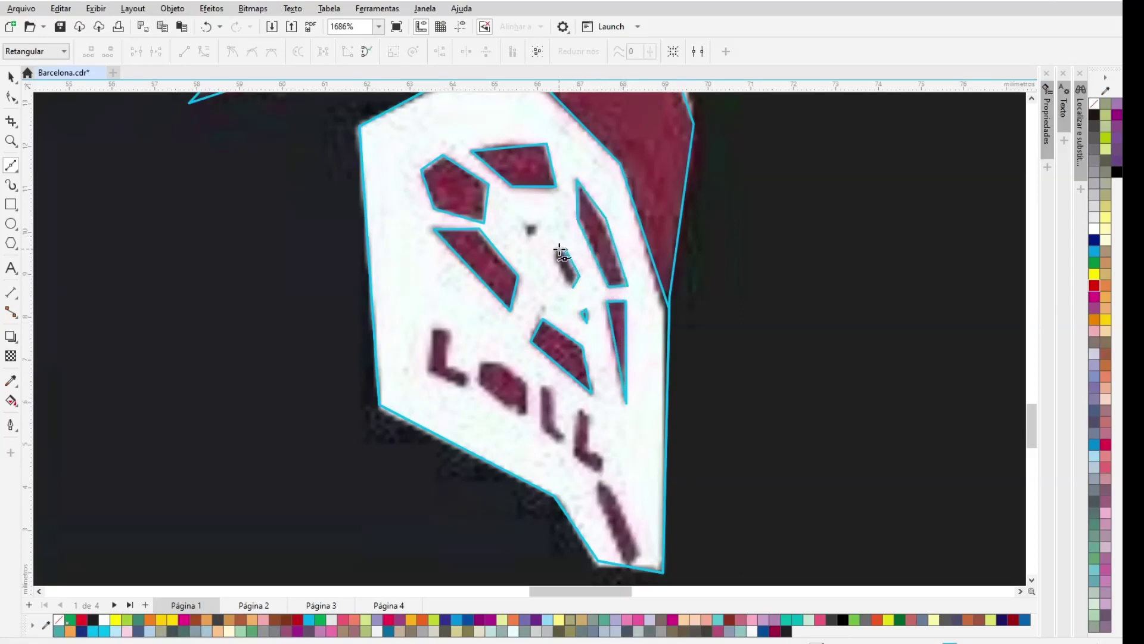
pyautogui.click(572, 287)
pyautogui.click(531, 236)
pyautogui.click(526, 225)
pyautogui.click(537, 225)
pyautogui.click(531, 237)
# Step: Outline the first L of the badge's lettering as a closed shape
pyautogui.press('F2')
pyautogui.moveTo(391, 301); pyautogui.dragTo(676, 584)
pyautogui.click(364, 131)
pyautogui.click(355, 207)
pyautogui.click(419, 232)
pyautogui.click(422, 206)
pyautogui.click(388, 198)
pyautogui.click(395, 136)
pyautogui.click(364, 131)
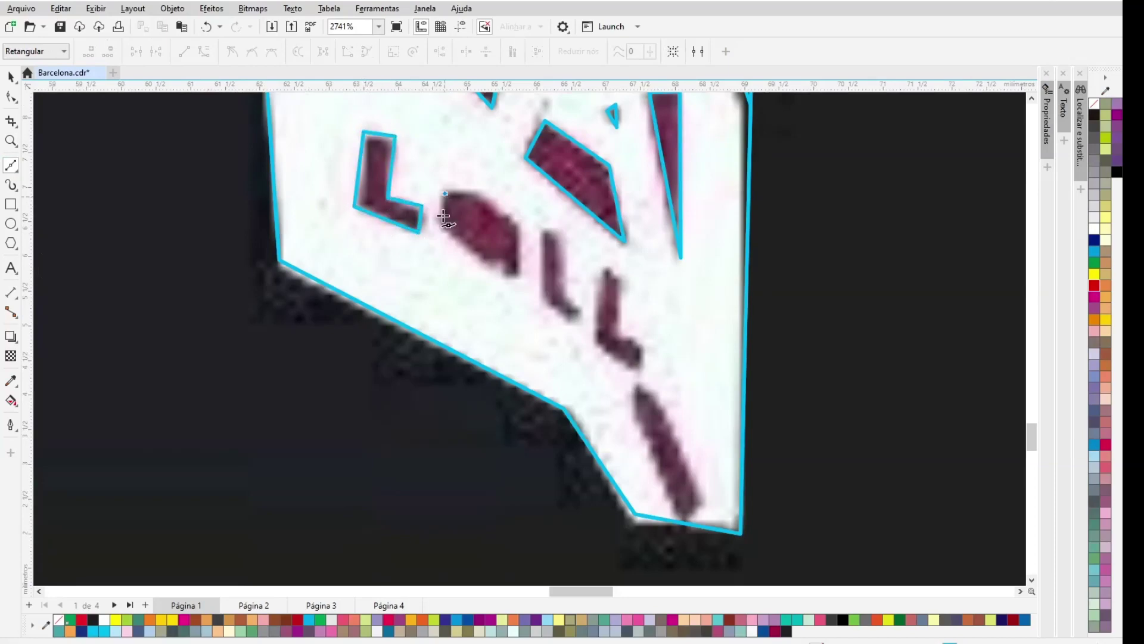
# Step: Outline the rounded second letter and the narrow L beside it in the badge's lettering as closed shapes
pyautogui.click(444, 193)
pyautogui.click(444, 193)
pyautogui.click(543, 228)
pyautogui.click(541, 298)
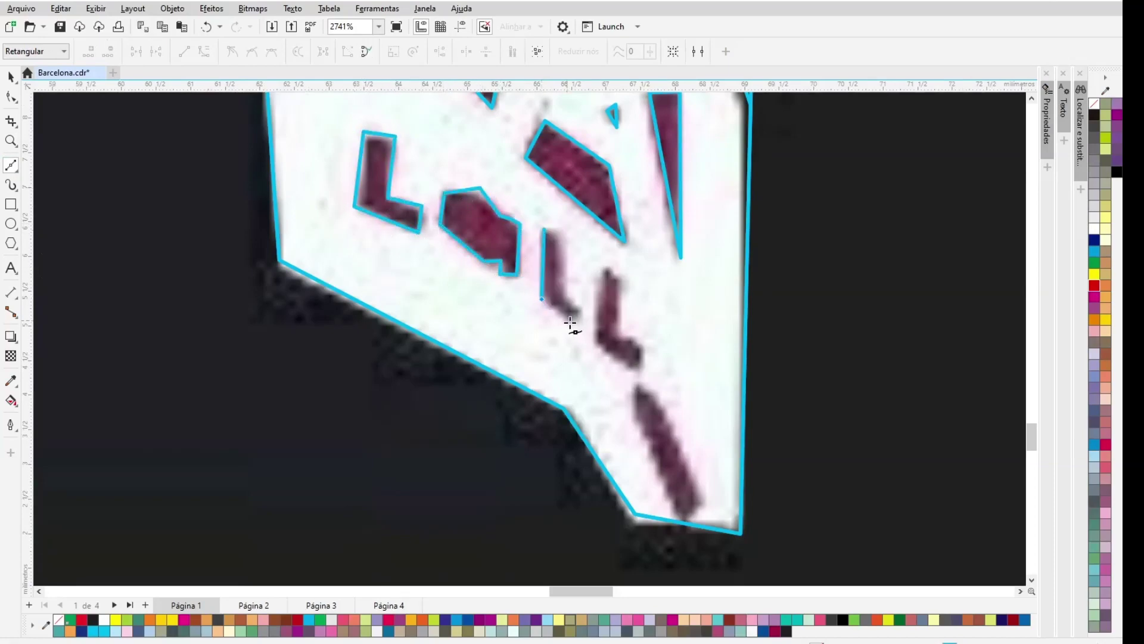
pyautogui.click(564, 234)
pyautogui.click(544, 229)
# Step: Outline the last L of the badge's lettering as a closed shape
pyautogui.click(595, 263)
pyautogui.click(596, 344)
pyautogui.click(640, 372)
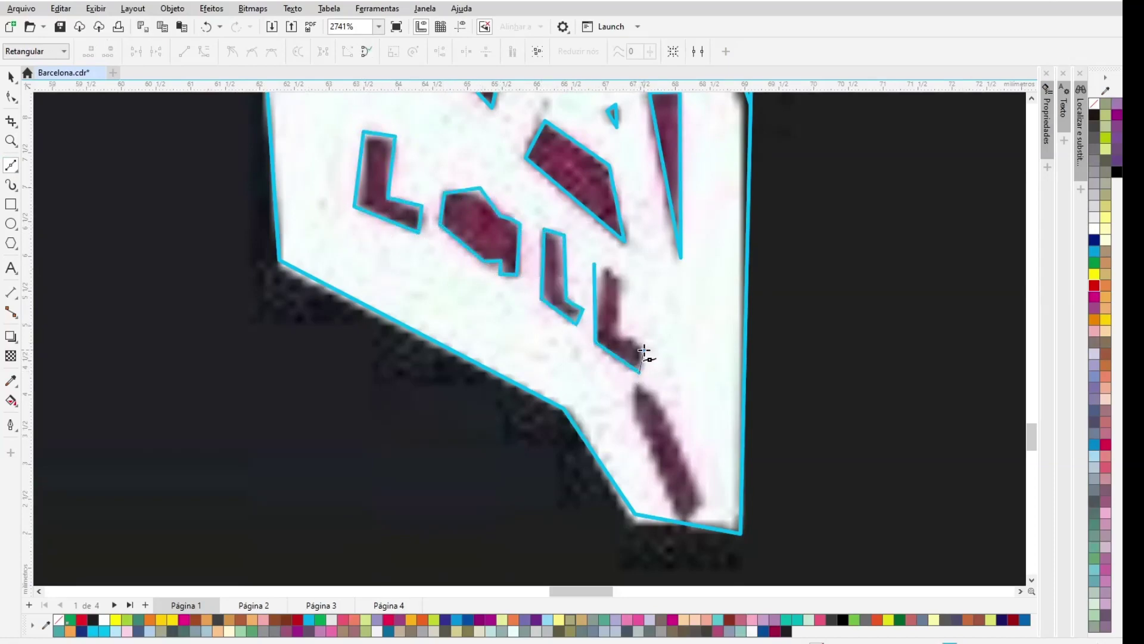
pyautogui.click(595, 263)
# Step: Outline the slanted maroon bar at the badge's lower tip as a closed four-sided shape
pyautogui.click(638, 384)
pyautogui.click(635, 410)
pyautogui.click(683, 517)
pyautogui.click(704, 502)
pyautogui.click(659, 396)
pyautogui.click(638, 384)
pyautogui.press('F4')
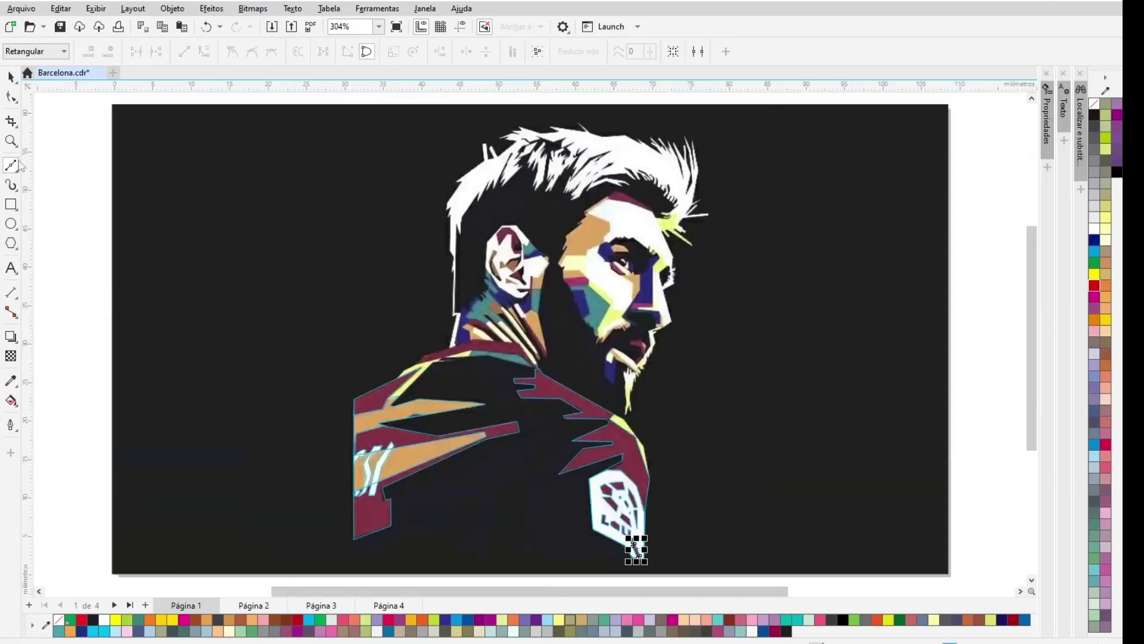
# Step: Outline the yellow highlight on the shoulder above the badge as a closed shape overlapping the maroon sleeve
pyautogui.click(10, 141)
pyautogui.moveTo(532, 376); pyautogui.dragTo(680, 521)
pyautogui.click(11, 165)
pyautogui.click(559, 224)
pyautogui.click(590, 240)
pyautogui.click(655, 328)
pyautogui.click(677, 440)
pyautogui.click(564, 286)
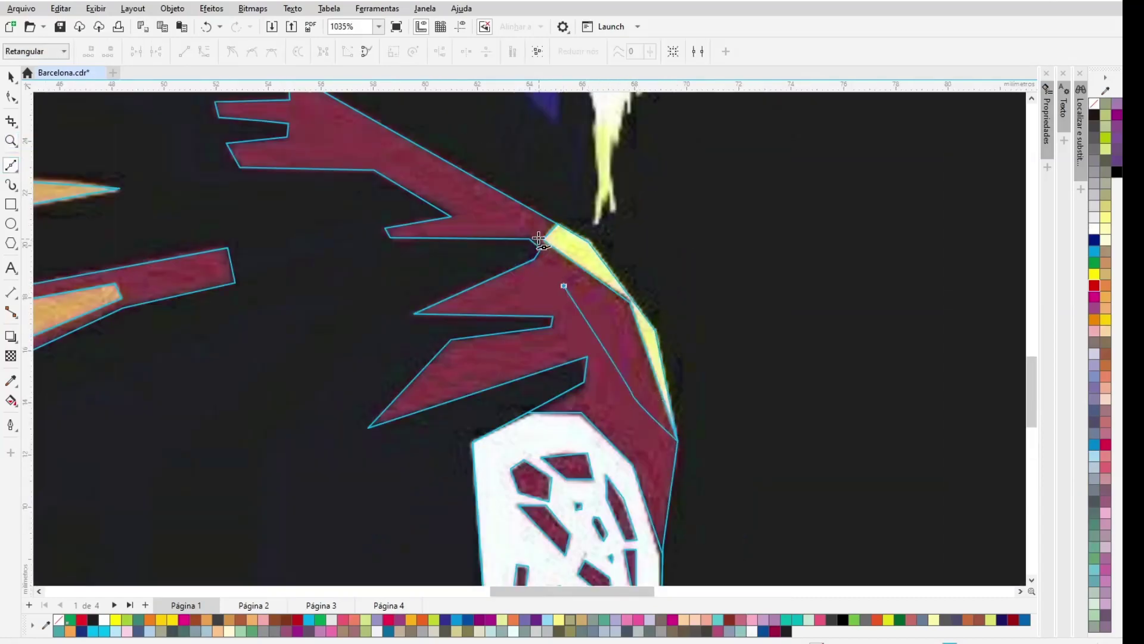
pyautogui.click(532, 222)
pyautogui.click(559, 224)
# Step: Trim the yellow shoulder highlight with the maroon sleeve shape to remove the overlap
pyautogui.click(519, 224)
pyautogui.keyDown('shift'); pyautogui.click(569, 240); pyautogui.keyUp('shift')
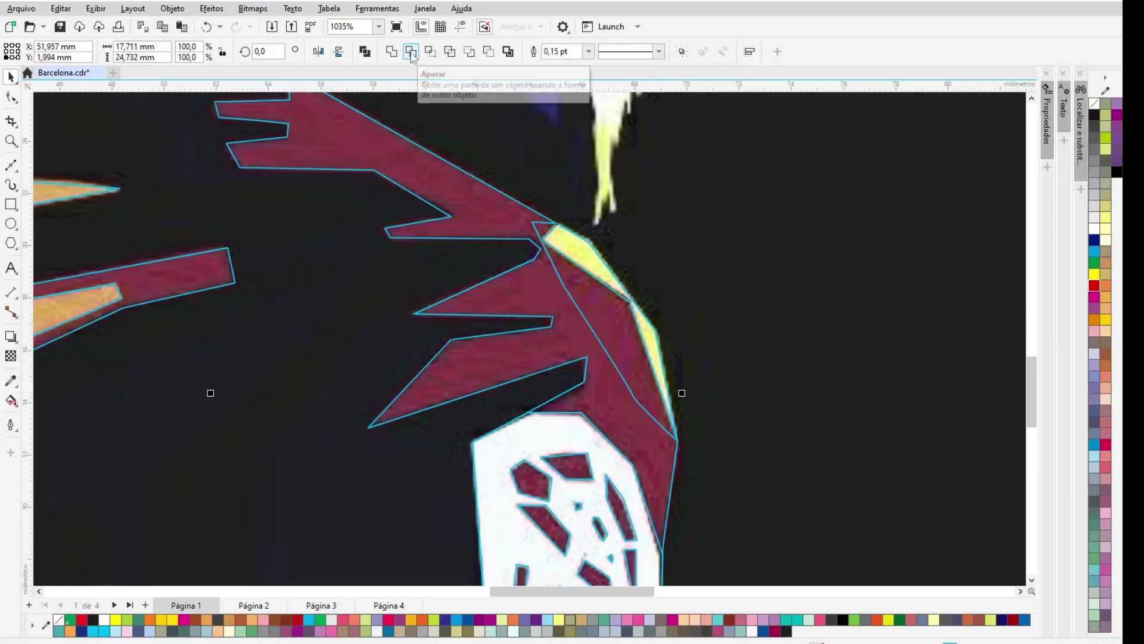
pyautogui.click(409, 51)
pyautogui.press('F4')
pyautogui.click(94, 342)
# Step: Trace the upper edge of the yellow stripe from the left shoulder to its tip at the teal collar band
pyautogui.press('z')
pyautogui.moveTo(368, 299); pyautogui.dragTo(579, 403)
pyautogui.moveTo(156, 283); pyautogui.dragTo(644, 596)
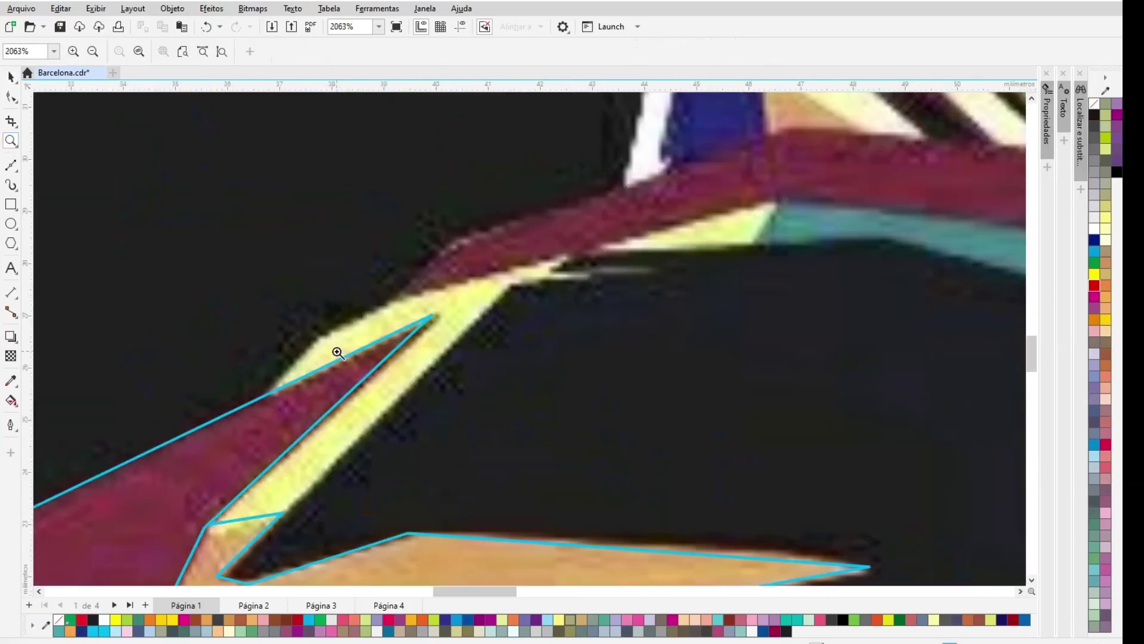
pyautogui.press('F5')
pyautogui.click(272, 393)
pyautogui.click(320, 337)
pyautogui.click(567, 254)
pyautogui.click(776, 202)
# Step: Trace the yellow stripe's lower edge with its pointed notch and close the shape over the maroon shoulder area
pyautogui.click(751, 242)
pyautogui.click(600, 246)
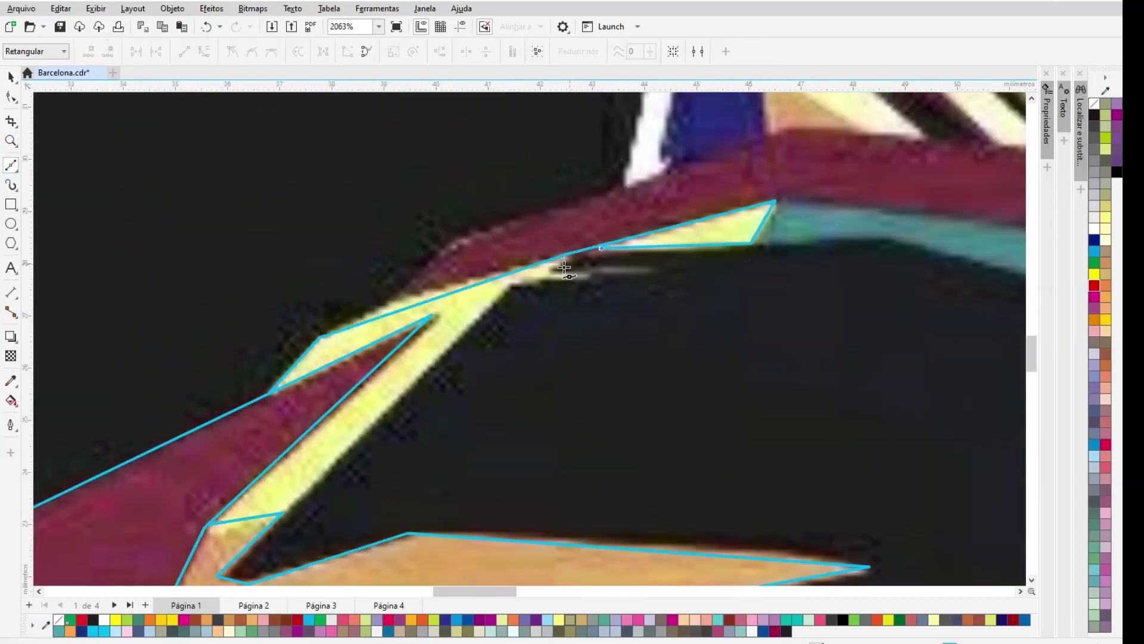
pyautogui.click(552, 268)
pyautogui.click(656, 267)
pyautogui.click(514, 280)
pyautogui.click(280, 512)
pyautogui.click(215, 542)
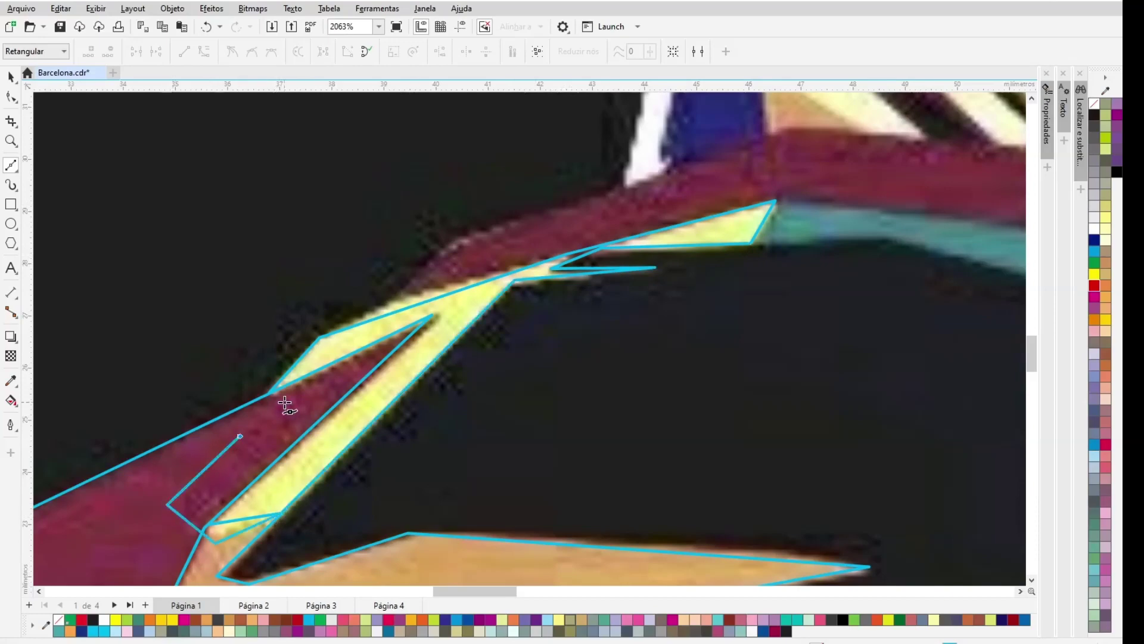
pyautogui.click(271, 393)
# Step: Trim the yellow stripe against the neighbouring maroon and orange shoulder shapes
pyautogui.press('space')
pyautogui.click(243, 550)
pyautogui.keyDown('shift'); pyautogui.click(293, 500); pyautogui.keyUp('shift')
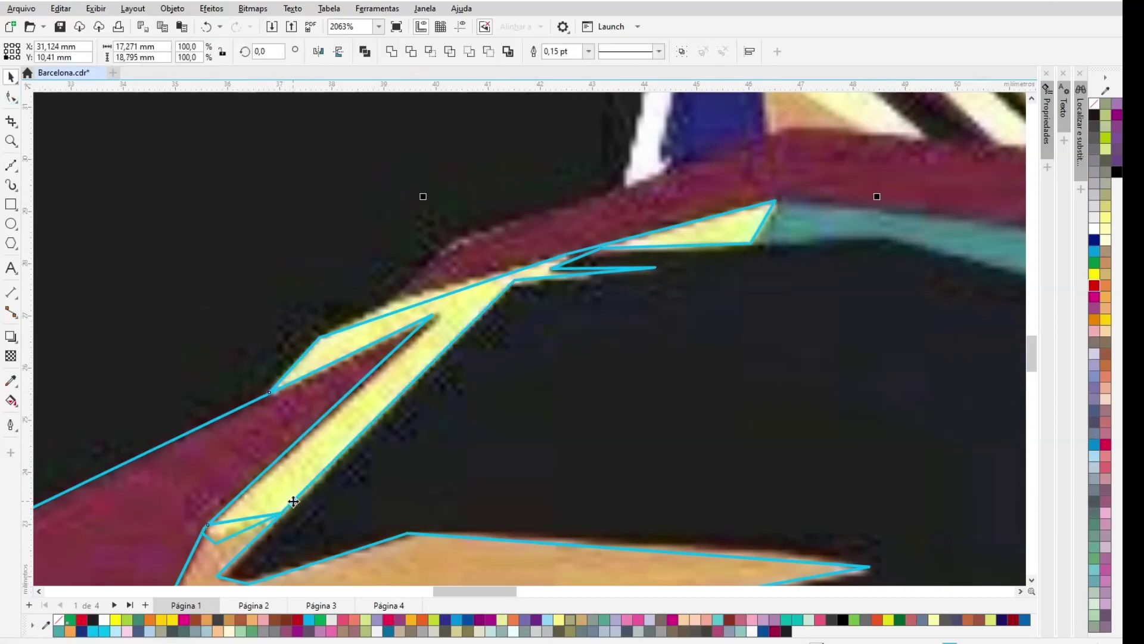
pyautogui.press('t')
# Step: Outline the teal band under the collar, from the yellow stripe's tip to the maroon sleeve, as a closed shape
pyautogui.hscroll(4, 832, 509)
pyautogui.press('F5')
pyautogui.click(808, 328)
pyautogui.click(714, 238)
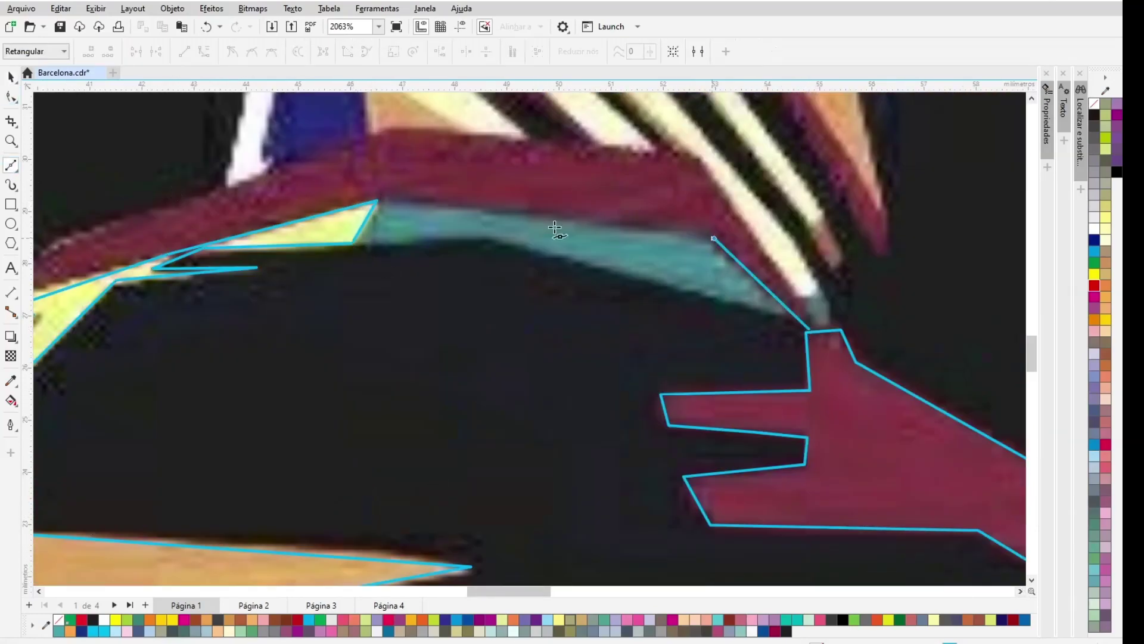
pyautogui.click(376, 201)
pyautogui.click(351, 243)
pyautogui.click(490, 235)
pyautogui.click(809, 329)
# Step: Outline the maroon collar band above the yellow and teal strips as a closed shape and trim off its overlap with them
pyautogui.click(826, 331)
pyautogui.click(702, 157)
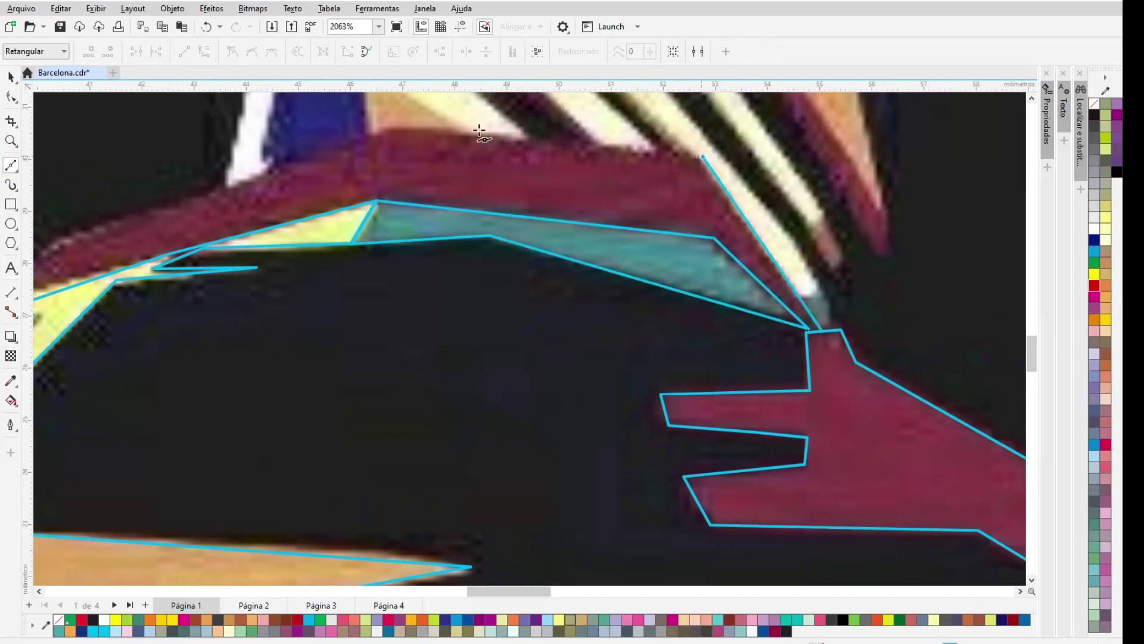
pyautogui.click(389, 126)
pyautogui.hscroll(-4, 389, 126)
pyautogui.click(312, 242)
pyautogui.click(245, 315)
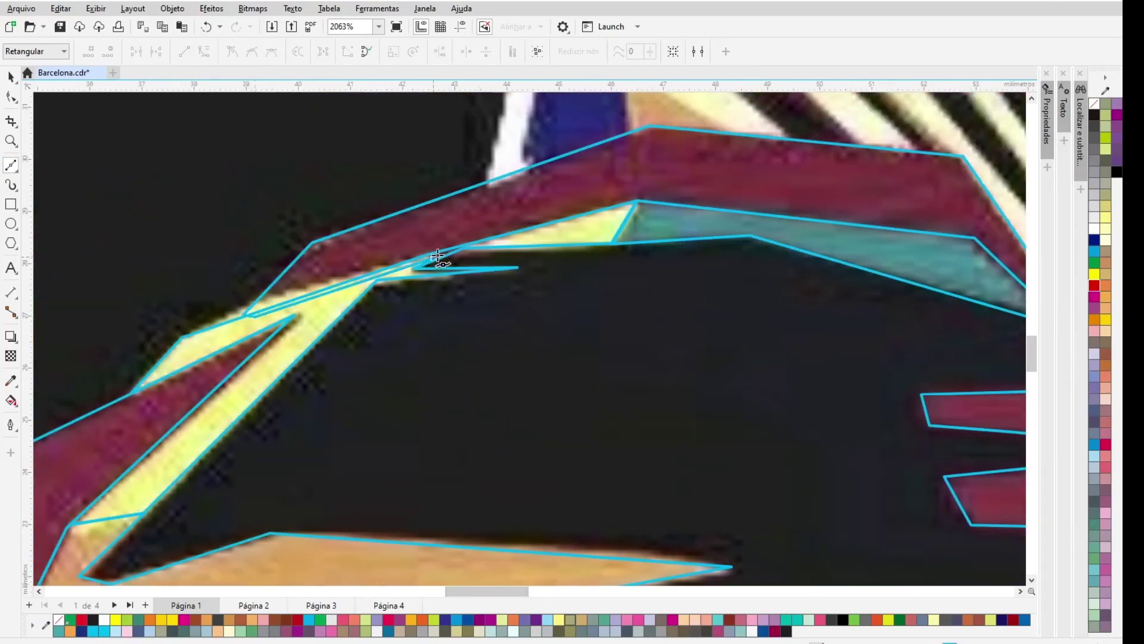
pyautogui.click(630, 214)
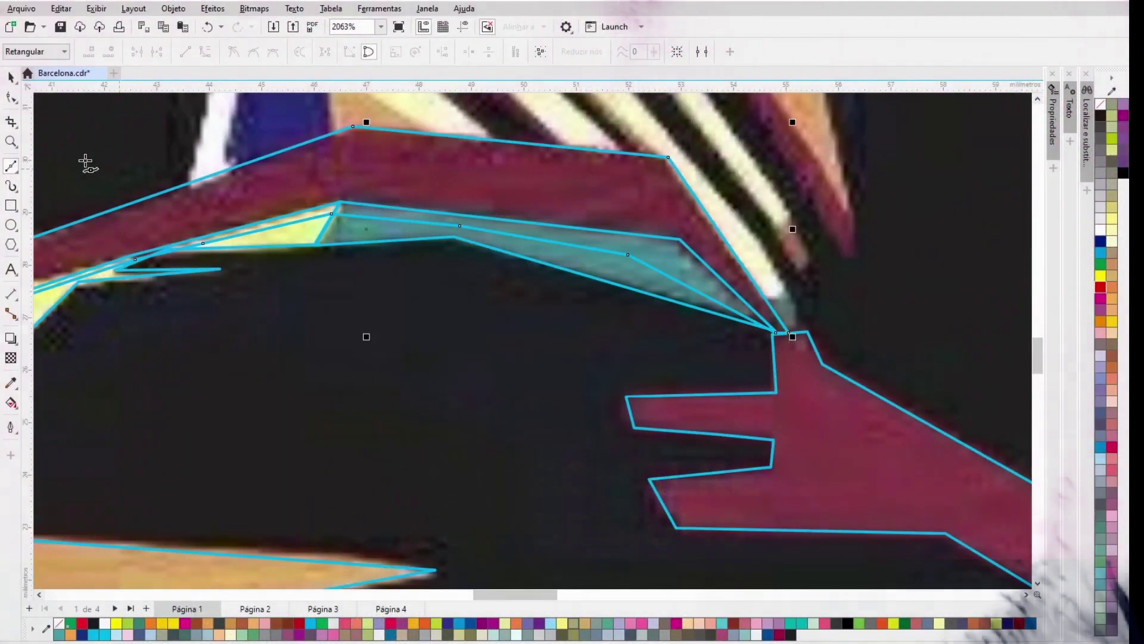
pyautogui.click(304, 251)
pyautogui.scroll(-6, 304, 250)
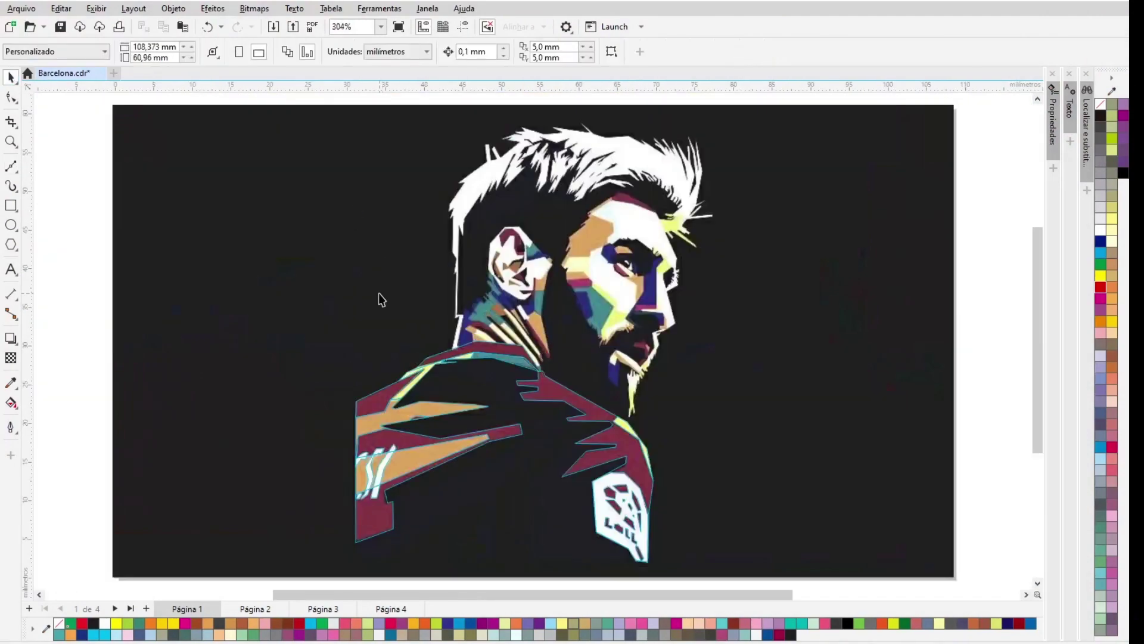
# Step: Start the white hair outline at the nape and trace its inner jagged edge up past the ear
pyautogui.click(11, 141)
pyautogui.moveTo(402, 225); pyautogui.dragTo(617, 407)
pyautogui.press('F10')
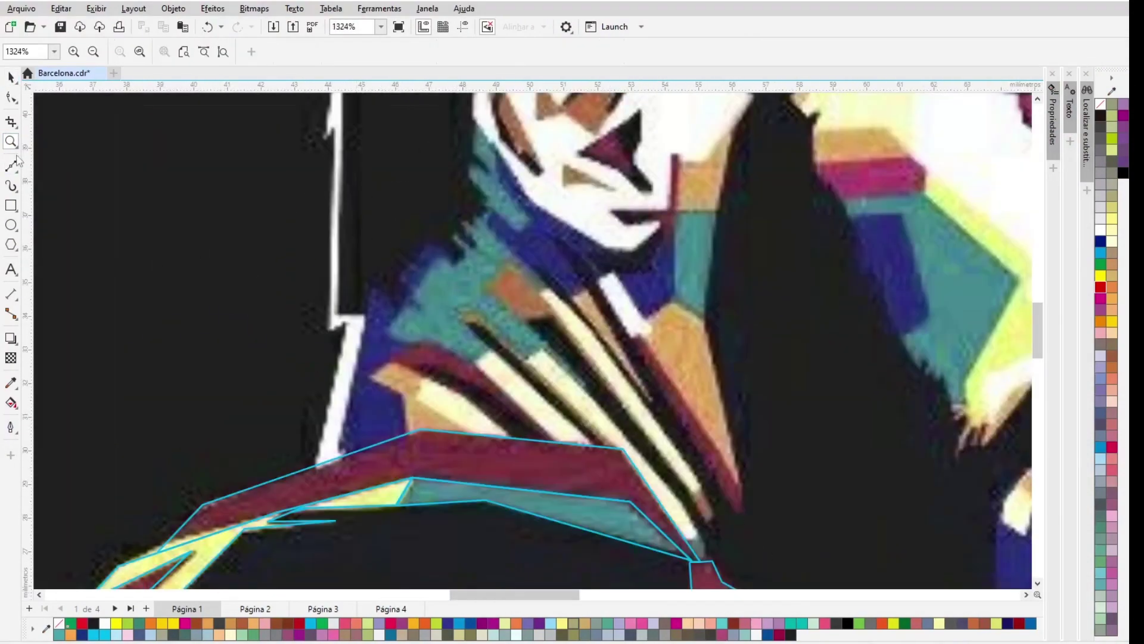
pyautogui.scroll(3, 345, 128)
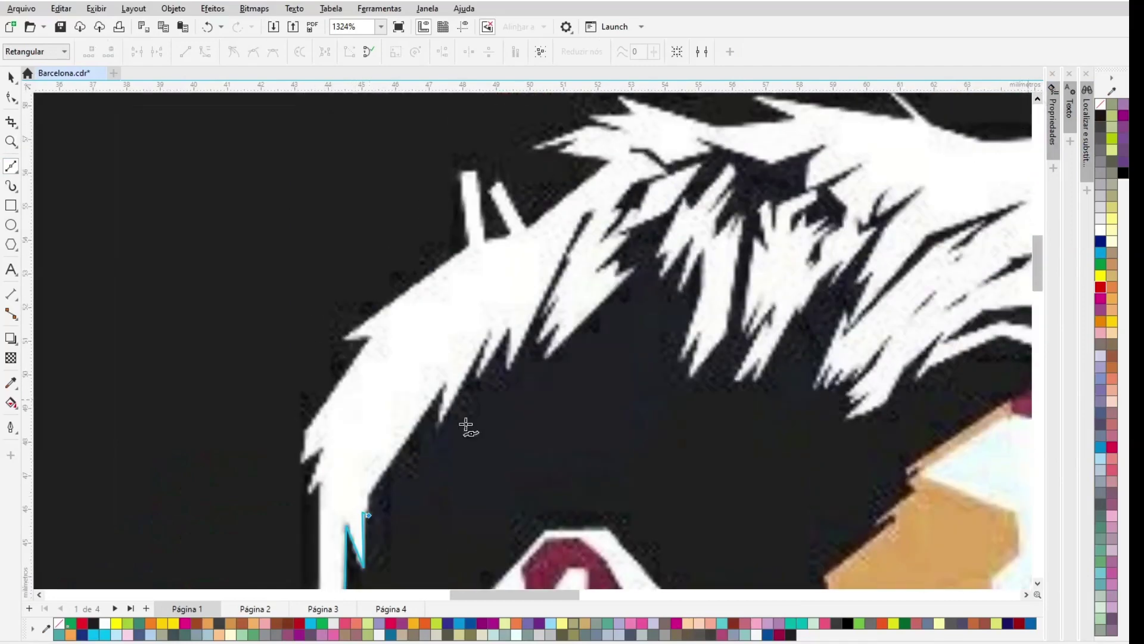
pyautogui.scroll(5, 468, 427)
pyautogui.click(490, 331)
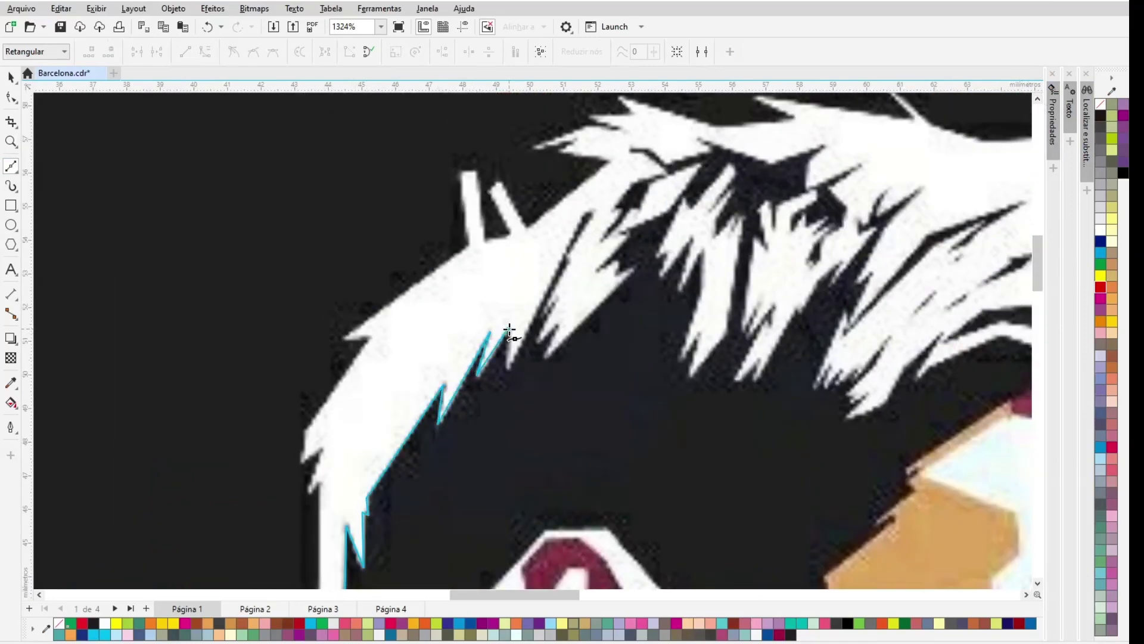
# Step: Continue the hair outline around the dark slit and jagged strands up to the crown's dark patch
pyautogui.click(593, 211)
pyautogui.click(573, 262)
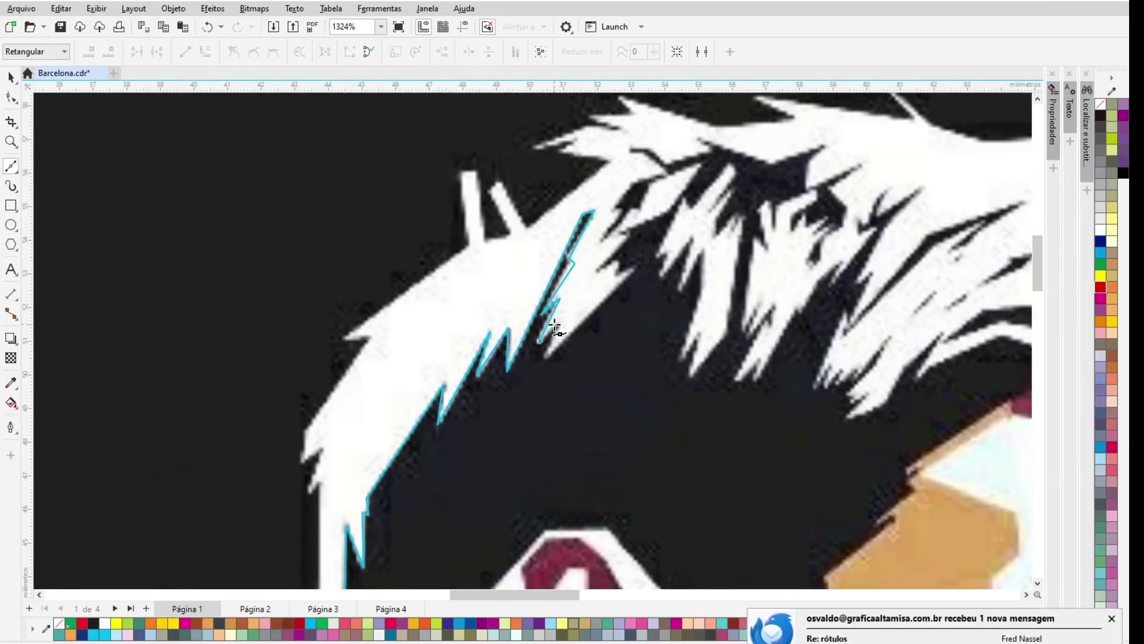
pyautogui.click(637, 269)
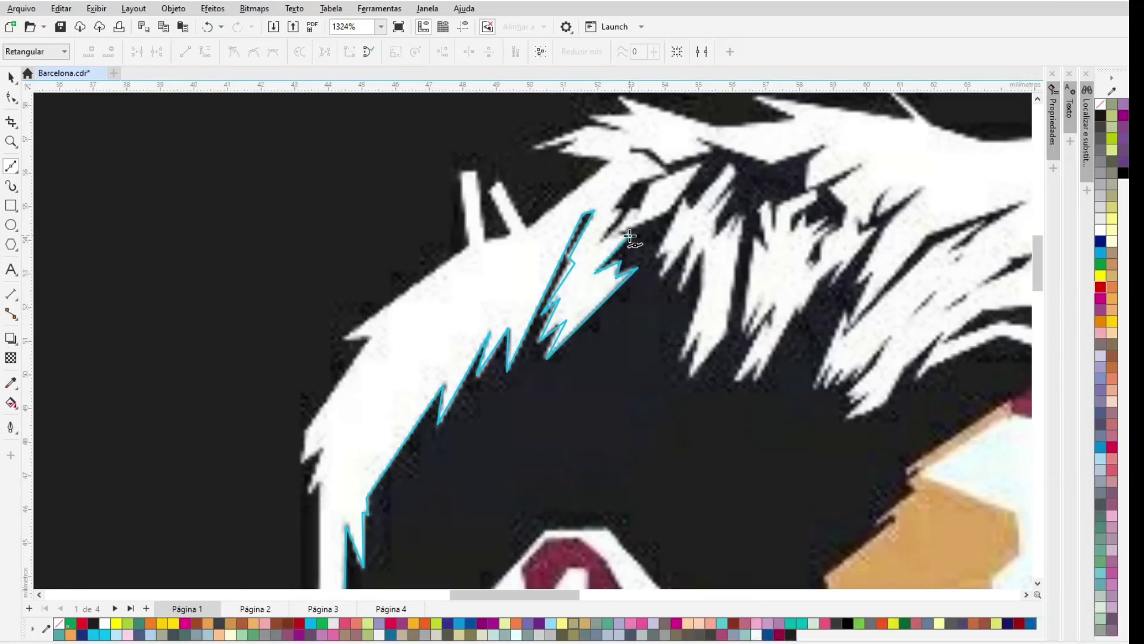
pyautogui.click(700, 166)
pyautogui.click(651, 184)
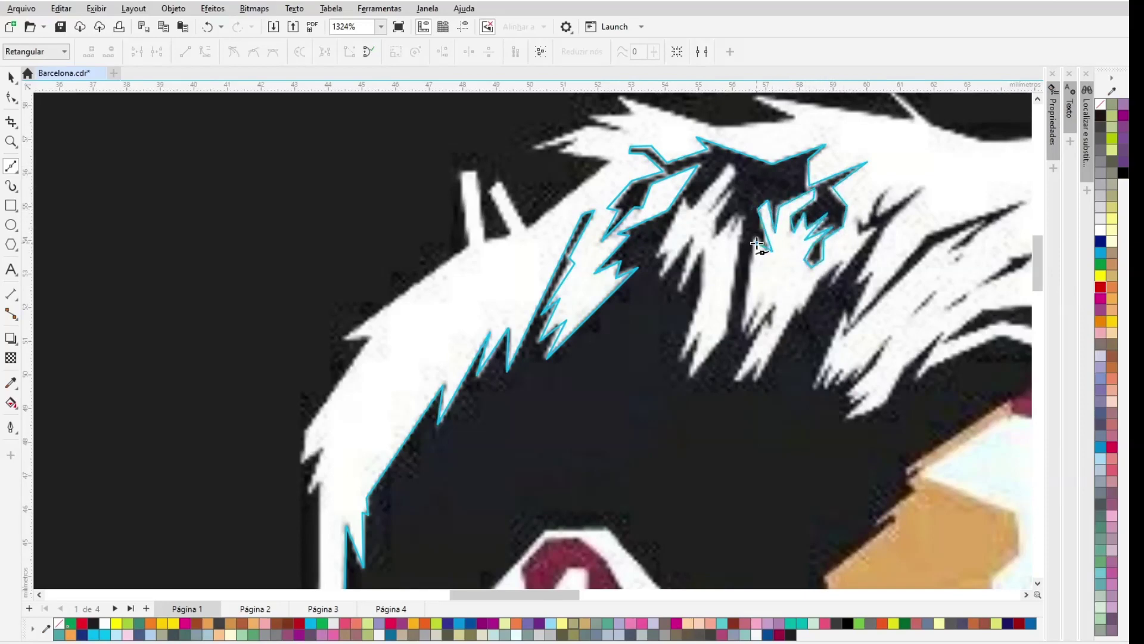
# Step: Continue the hair outline around the hanging strand tips between the crown's dark patch and the forehead
pyautogui.click(737, 334)
pyautogui.click(796, 308)
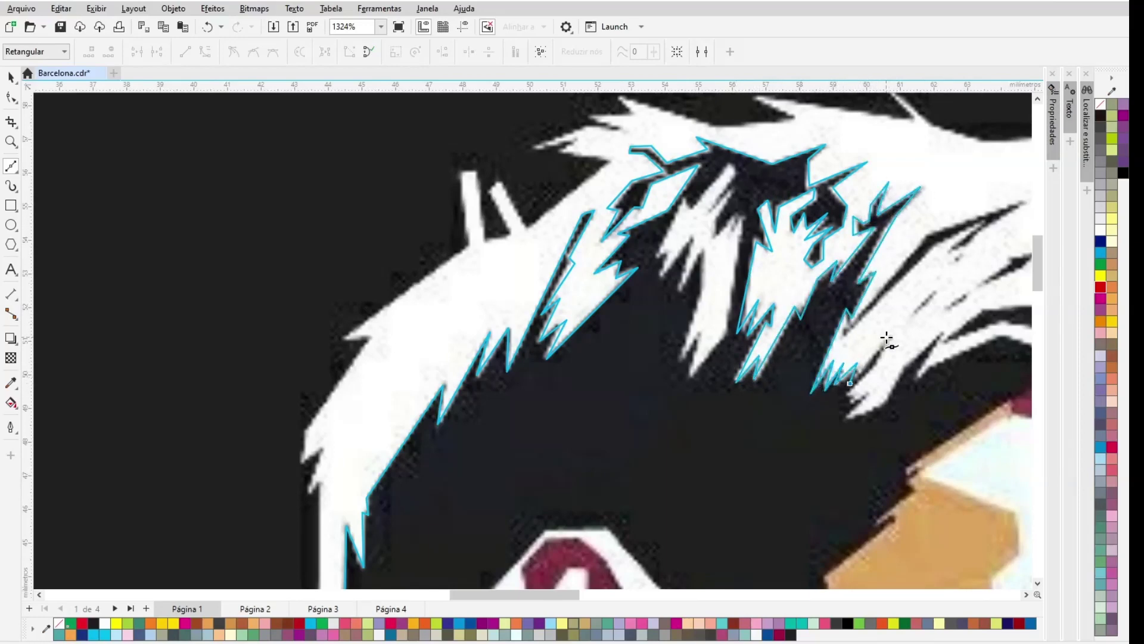
pyautogui.click(869, 388)
pyautogui.click(850, 404)
pyautogui.click(863, 401)
pyautogui.click(847, 418)
pyautogui.click(883, 407)
pyautogui.click(900, 368)
pyautogui.click(937, 331)
pyautogui.click(918, 377)
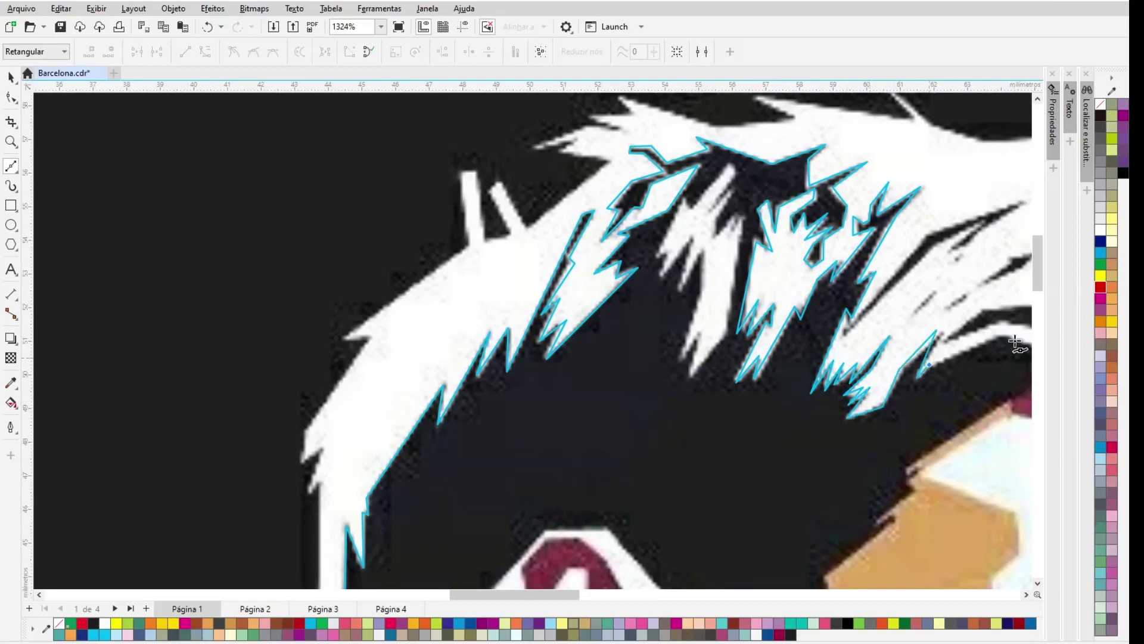
# Step: Continue the hair outline around the thin strand above the forehead and along the hairline's upper edge
pyautogui.click(1026, 595)
pyautogui.click(1025, 594)
pyautogui.click(572, 361)
pyautogui.click(557, 341)
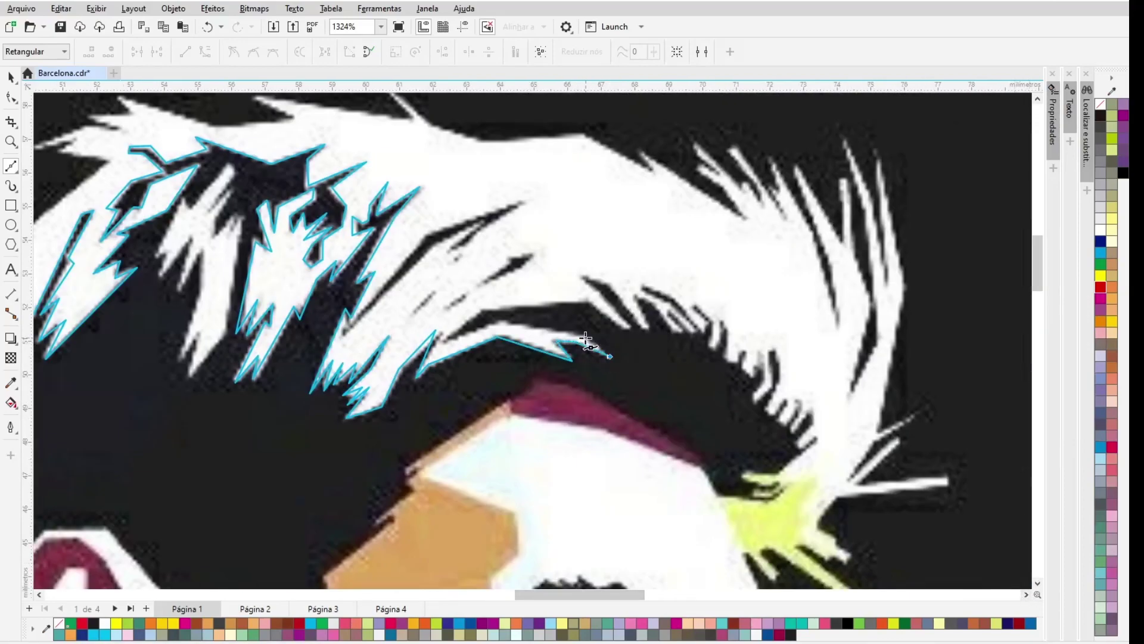
pyautogui.click(481, 309)
pyautogui.click(586, 302)
pyautogui.click(633, 327)
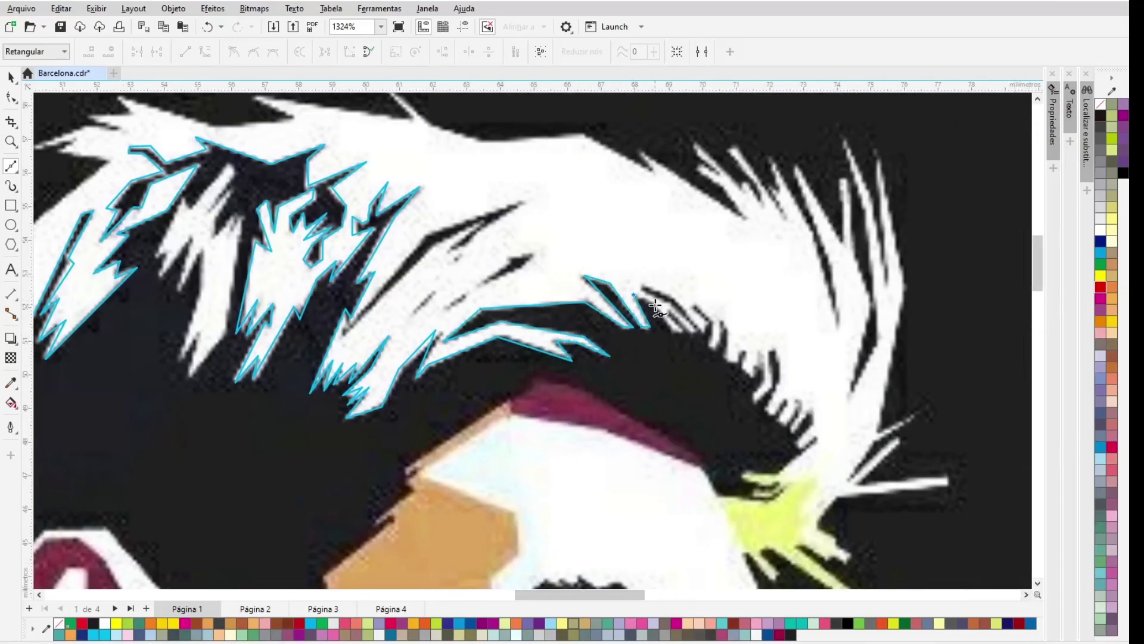
# Step: Continue the hair outline around the short spiky strands along the forehead hairline down to the yellow patch
pyautogui.click(646, 289)
pyautogui.click(649, 283)
pyautogui.click(680, 297)
pyautogui.click(704, 332)
pyautogui.click(708, 323)
pyautogui.click(690, 304)
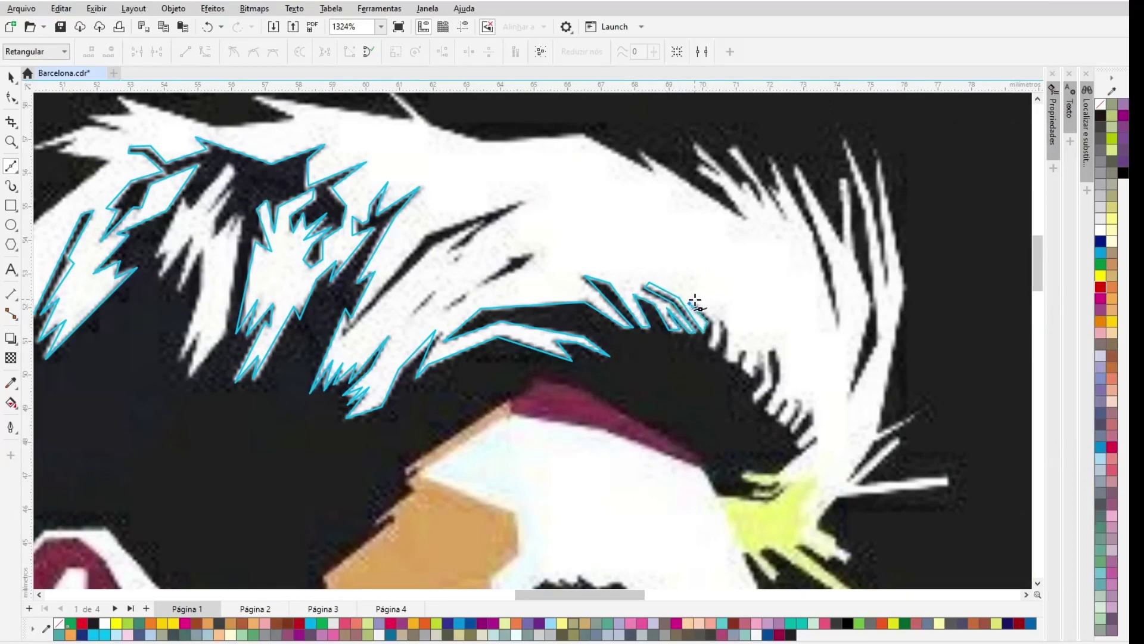
pyautogui.click(695, 300)
pyautogui.click(712, 321)
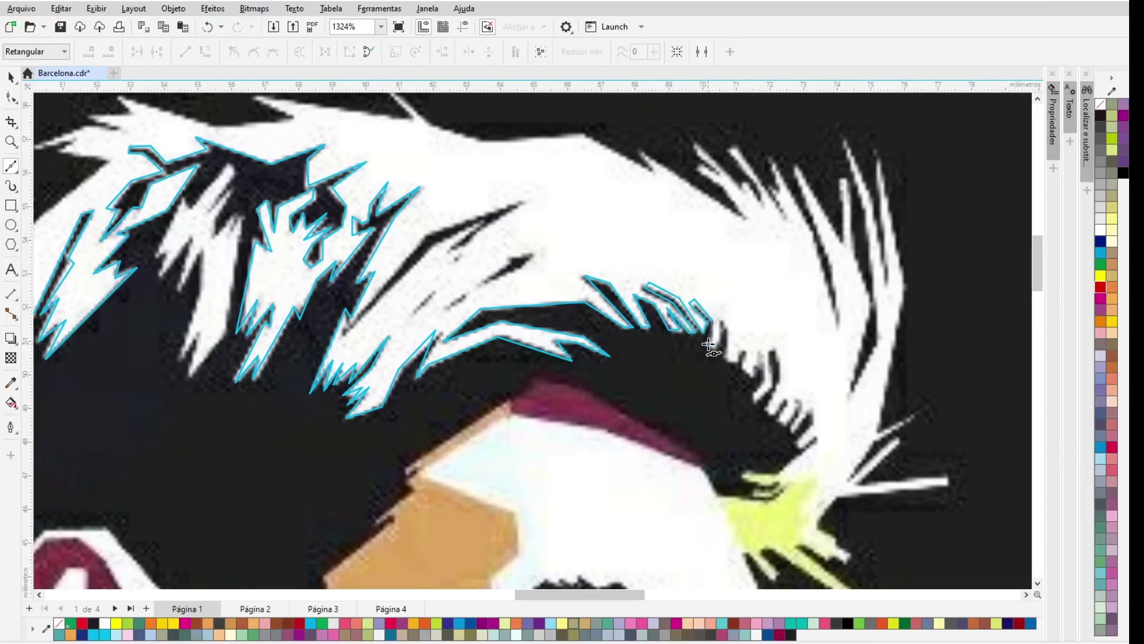
pyautogui.click(741, 351)
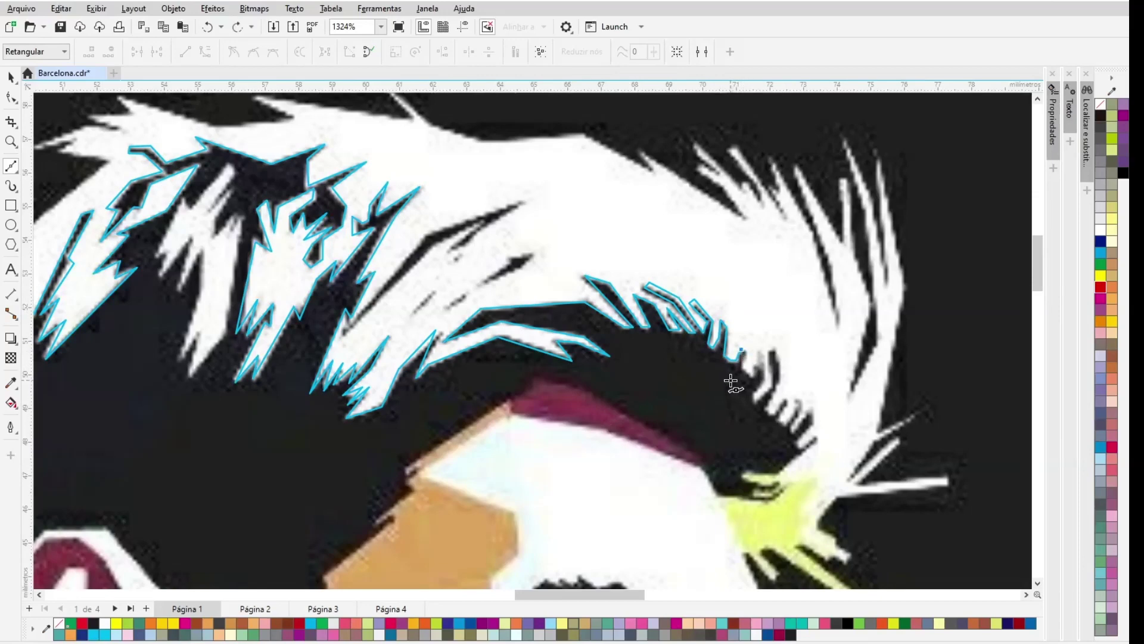
pyautogui.click(776, 349)
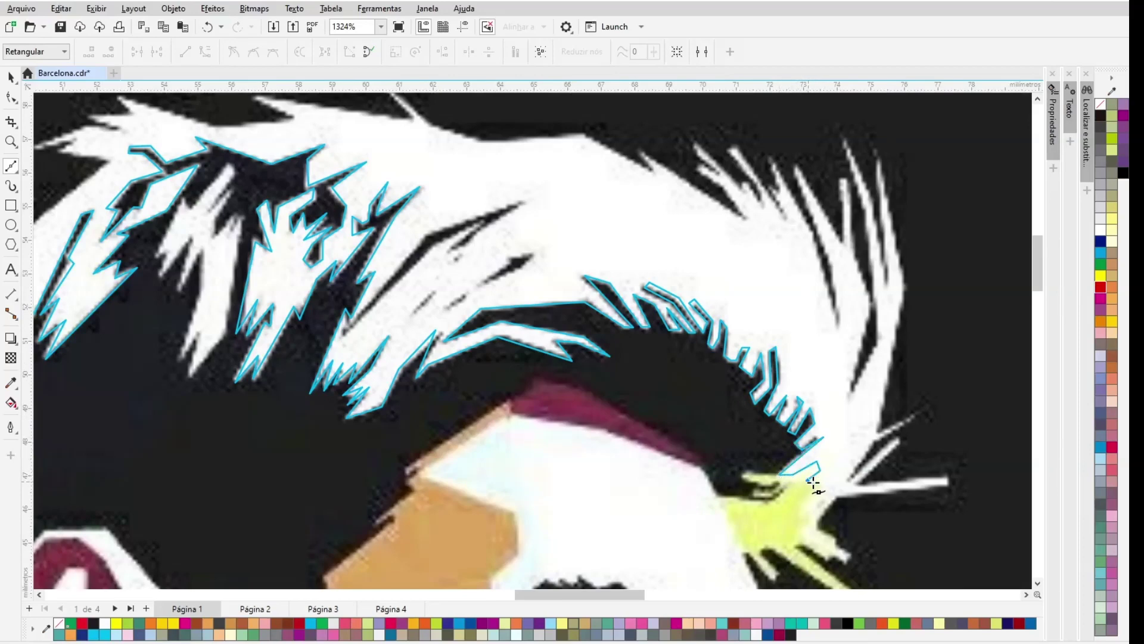
# Step: Continue the hair outline around the stray tips beside the yellow patch and up the front strand's outer edge
pyautogui.click(840, 497)
pyautogui.click(947, 485)
pyautogui.click(947, 475)
pyautogui.click(858, 482)
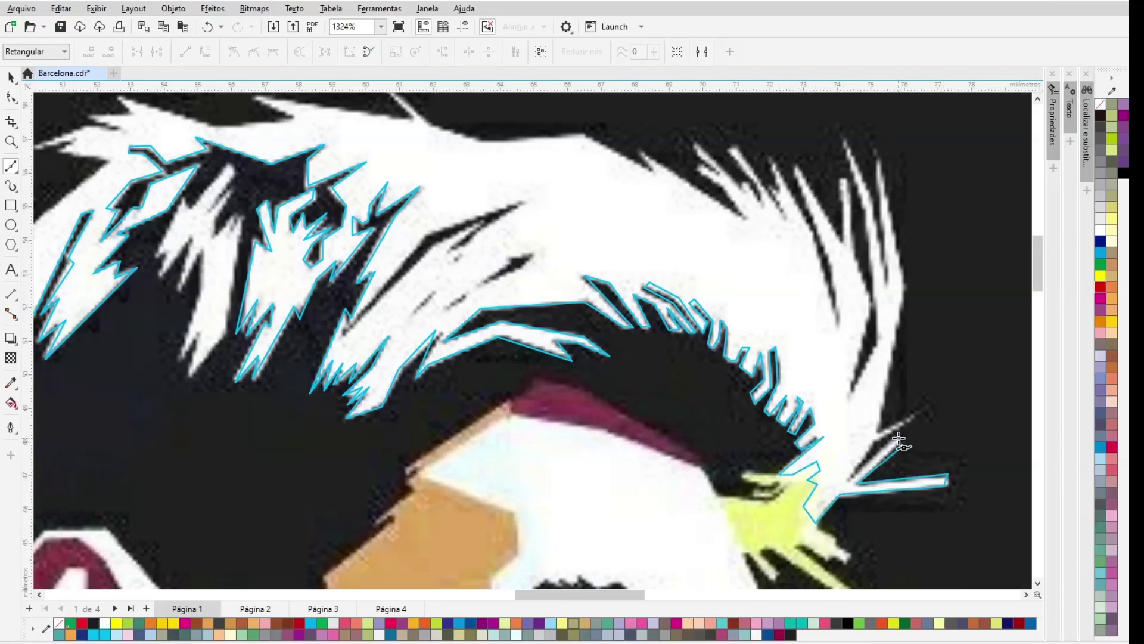
pyautogui.click(903, 280)
pyautogui.click(878, 159)
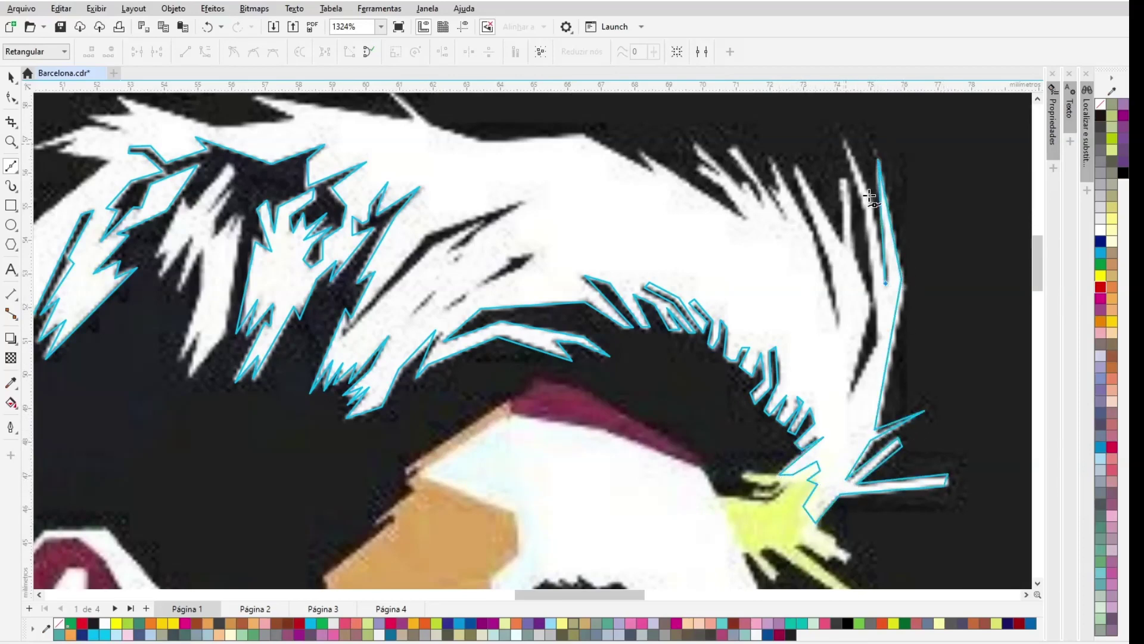
# Step: Continue the hair outline around the long pointed strands at the front edge of the quiff
pyautogui.click(846, 142)
pyautogui.click(852, 391)
pyautogui.click(871, 309)
pyautogui.click(851, 255)
pyautogui.click(844, 178)
pyautogui.click(842, 241)
pyautogui.click(798, 167)
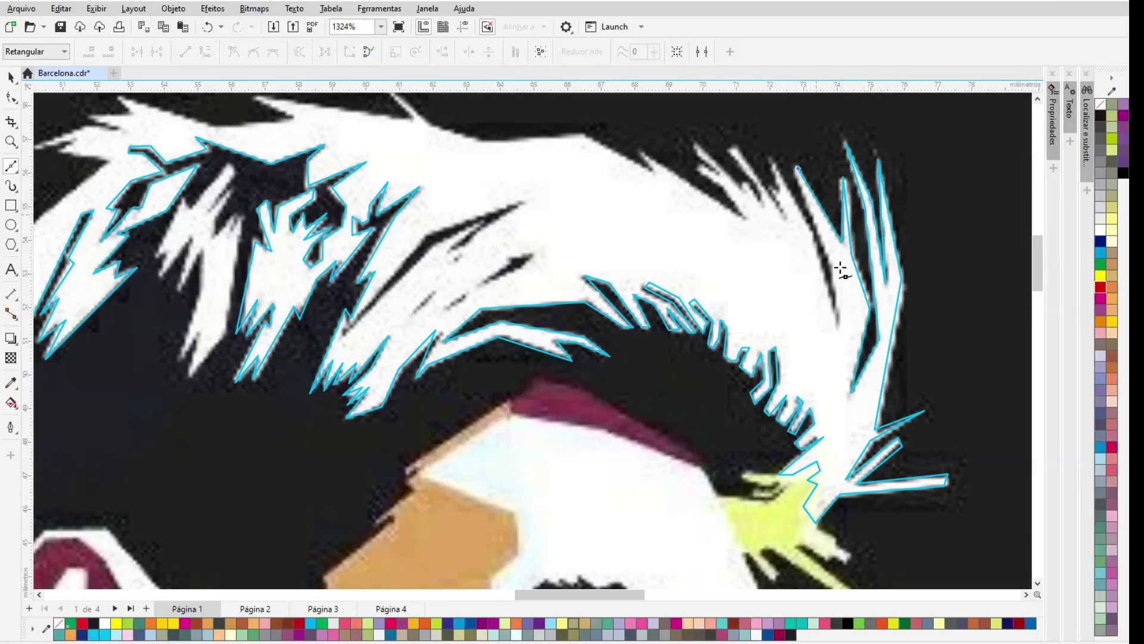
# Step: Continue the hair outline around the inner front strand and short spikes above it, reaching the upper edge of the quiff
pyautogui.click(829, 260)
pyautogui.click(839, 322)
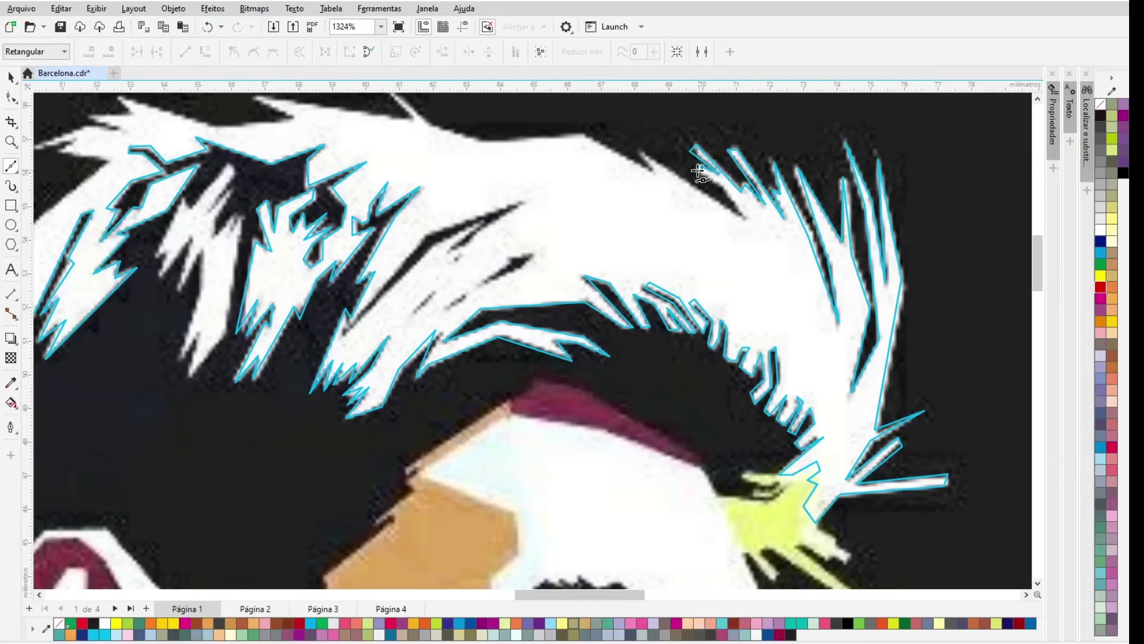
pyautogui.click(654, 174)
pyautogui.click(639, 154)
pyautogui.scroll(3, 620, 391)
pyautogui.click(586, 333)
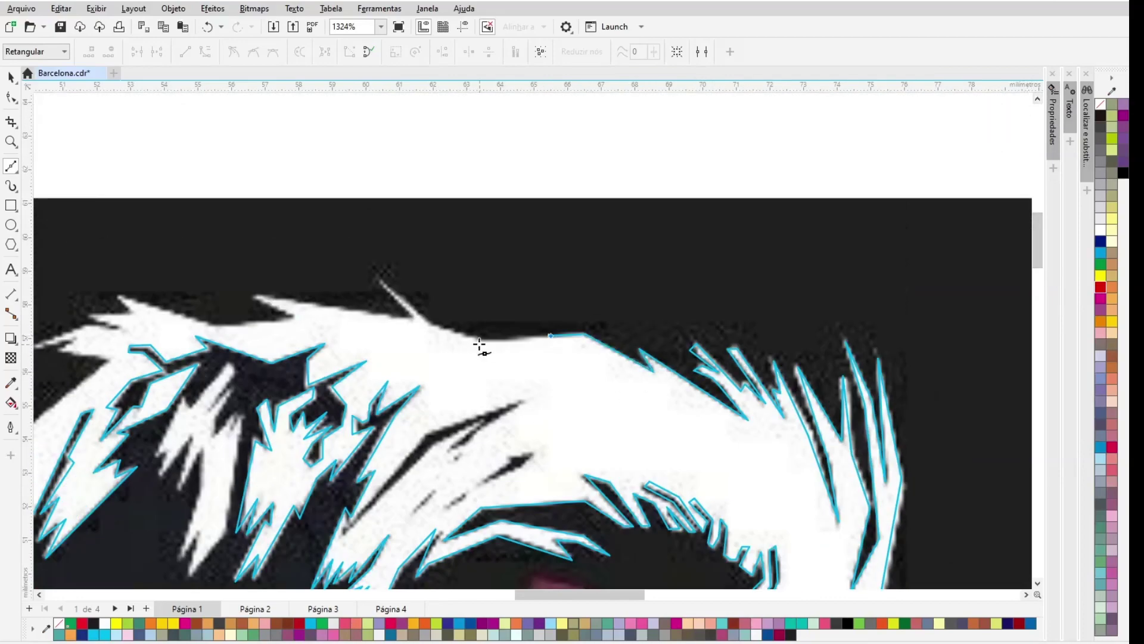
# Step: Continue the hair outline along the crown's upper edge, around its thin stray tips, to the back of the crown
pyautogui.click(479, 339)
pyautogui.click(431, 324)
pyautogui.click(379, 275)
pyautogui.click(412, 320)
pyautogui.click(252, 296)
pyautogui.click(292, 316)
pyautogui.click(213, 324)
pyautogui.click(120, 295)
pyautogui.click(133, 312)
pyautogui.click(91, 312)
pyautogui.click(121, 327)
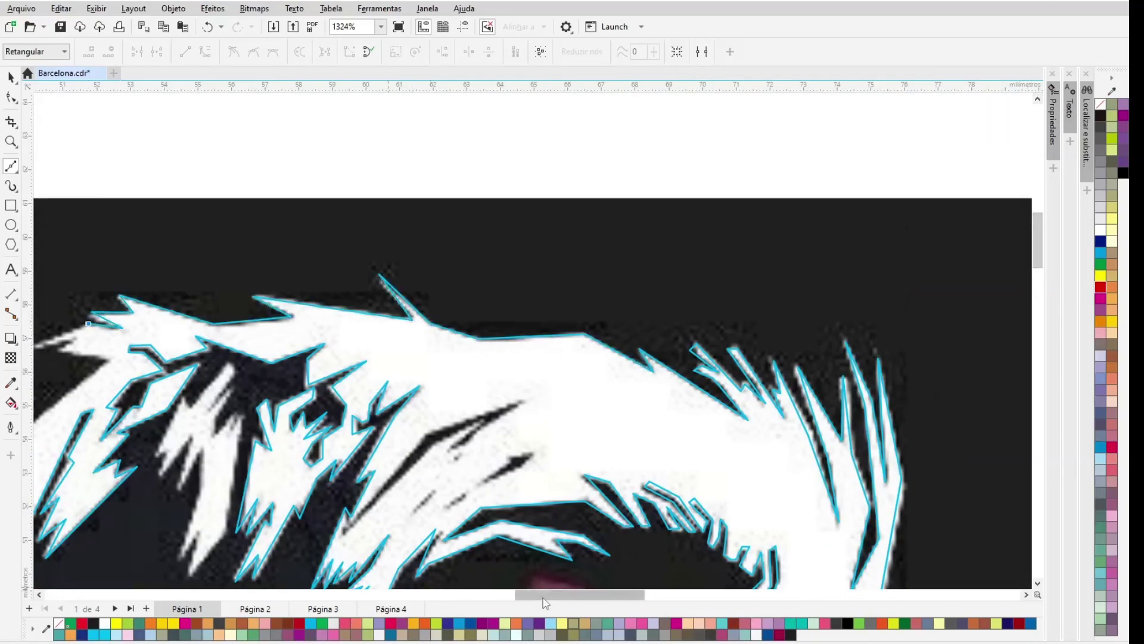
# Step: Continue the hair outline around the two upright strands and down the back of the head
pyautogui.click(691, 338)
pyautogui.click(725, 361)
pyautogui.click(640, 429)
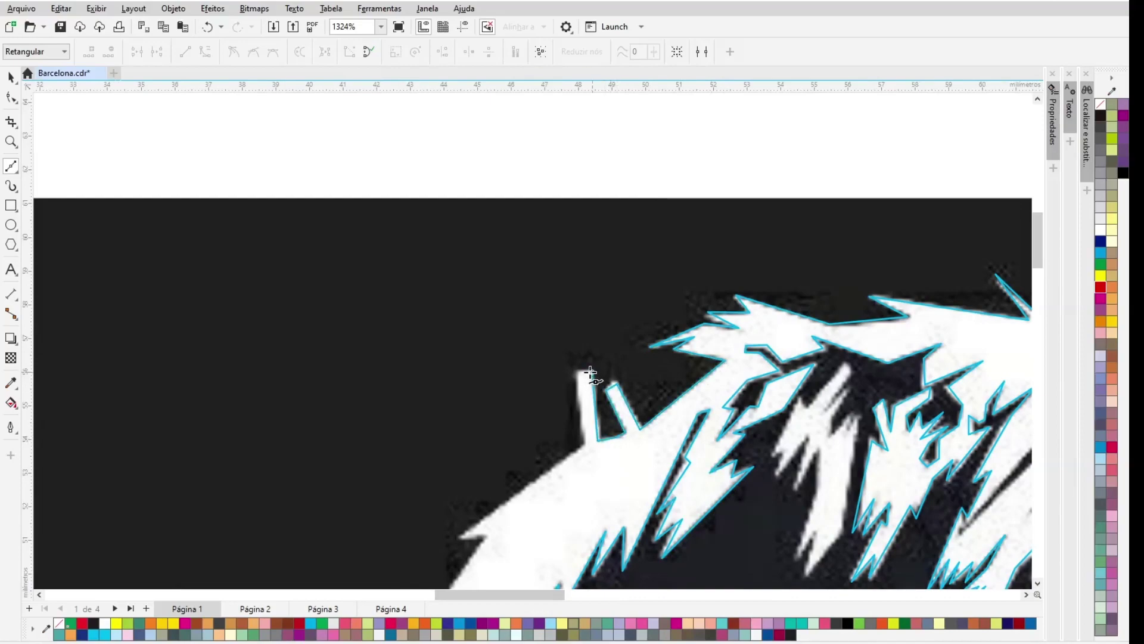
pyautogui.click(1037, 584)
pyautogui.click(421, 331)
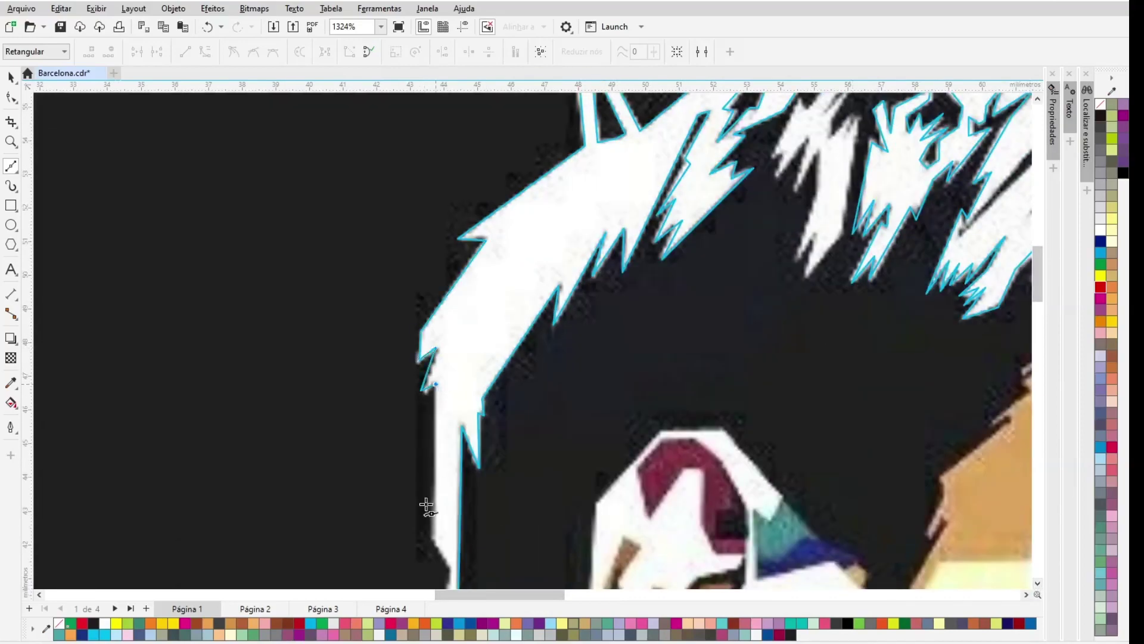
pyautogui.click(434, 540)
# Step: Trace the narrow white strip down the back of the neck to the shirt collar and close the hair outline
pyautogui.click(1037, 584)
pyautogui.click(451, 317)
pyautogui.click(438, 392)
pyautogui.click(451, 382)
pyautogui.click(442, 579)
pyautogui.click(459, 576)
pyautogui.click(1037, 584)
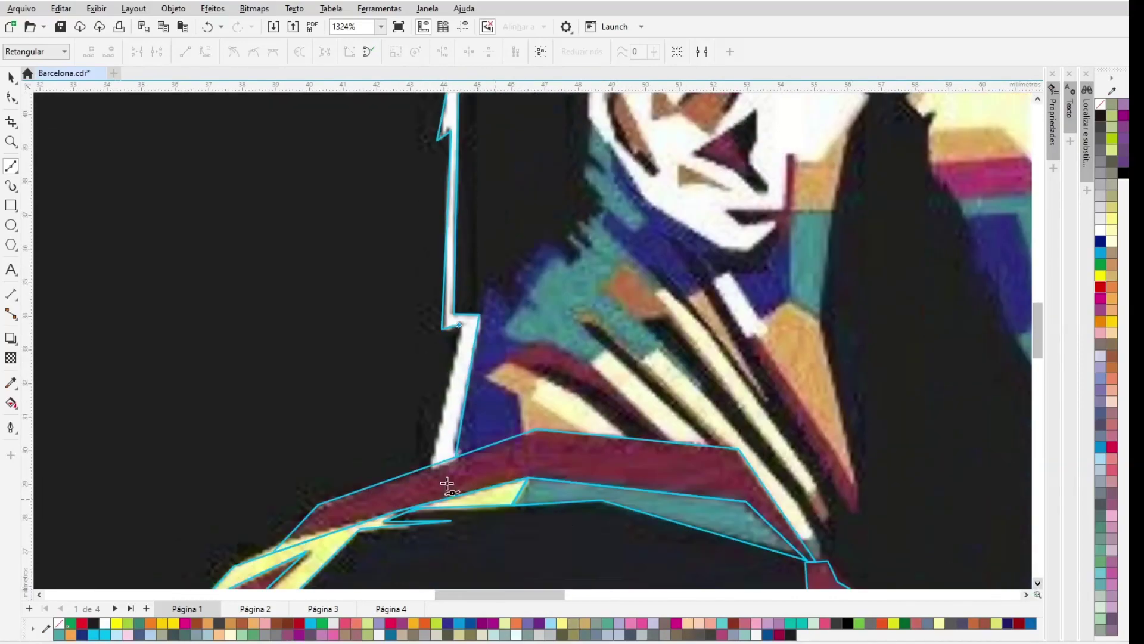
pyautogui.click(431, 467)
pyautogui.click(456, 457)
# Step: Try a red fill on the hair outline, undo it and deselect the shape
pyautogui.press('F4')
pyautogui.click(1101, 287)
pyautogui.hotkey('ctrl', 'z')
pyautogui.click(10, 77)
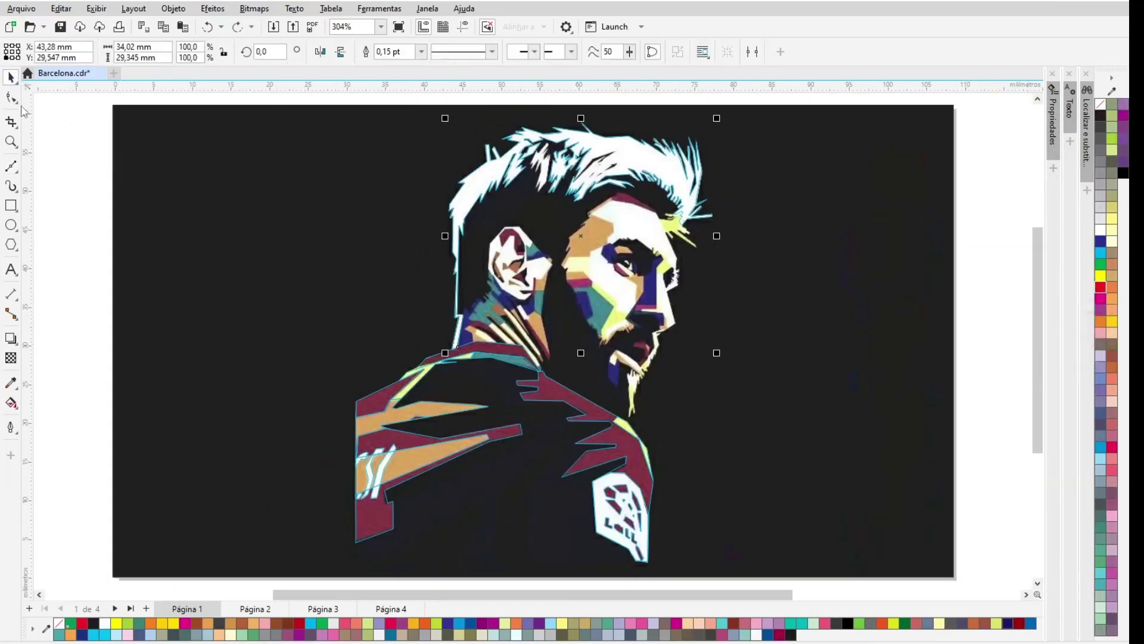
pyautogui.click(65, 126)
# Step: Trace the front-facing edge of the isolated white tuft below the crown's dark patch, up to its highest tip
pyautogui.click(11, 141)
pyautogui.moveTo(497, 131); pyautogui.dragTo(595, 203)
pyautogui.click(11, 166)
pyautogui.click(480, 511)
pyautogui.click(537, 444)
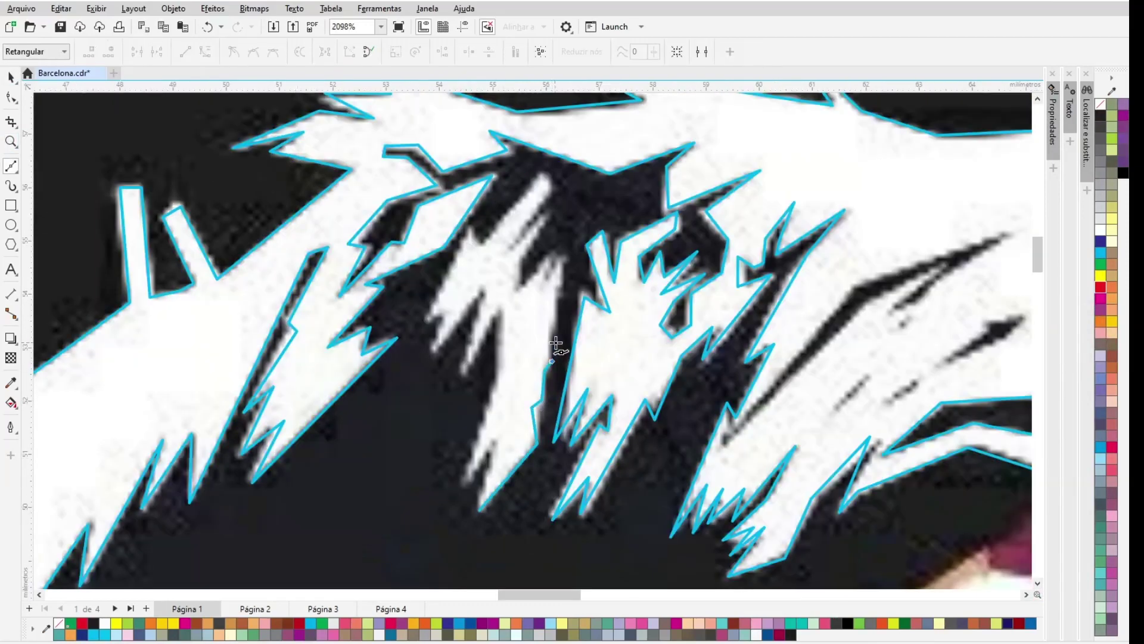
pyautogui.click(507, 254)
pyautogui.click(524, 229)
pyautogui.click(547, 174)
pyautogui.click(471, 234)
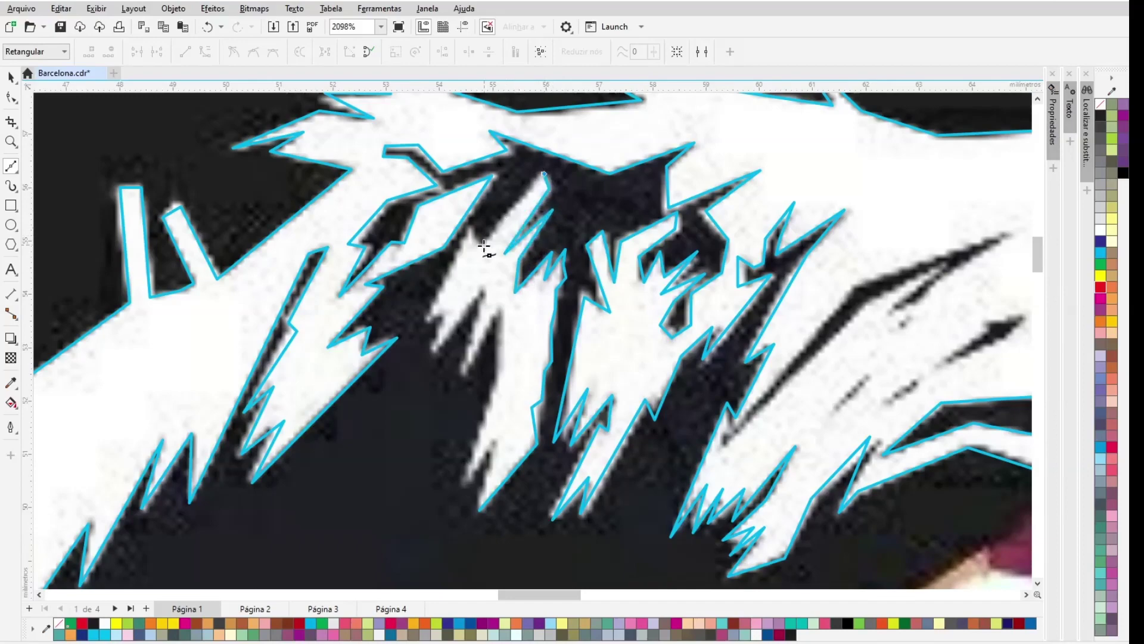
# Step: Trace the pointed strands on the back-facing side of the isolated white tuft and close its outline
pyautogui.click(426, 318)
pyautogui.click(432, 349)
pyautogui.click(483, 286)
pyautogui.click(461, 371)
pyautogui.click(500, 311)
pyautogui.click(499, 380)
pyautogui.click(466, 482)
pyautogui.click(494, 442)
pyautogui.click(480, 510)
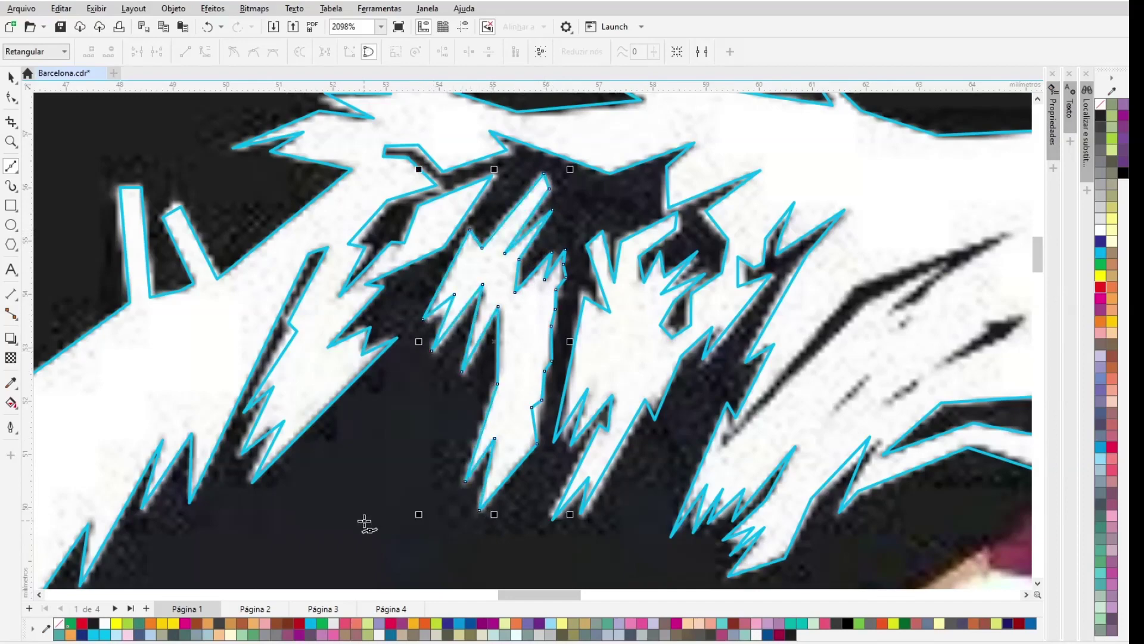
# Step: Start outlining the dark blue neck area from the white strip along the collar to the tan patch's tip
pyautogui.press('F4')
pyautogui.click(11, 142)
pyautogui.moveTo(424, 214); pyautogui.dragTo(582, 403)
pyautogui.moveTo(368, 290); pyautogui.dragTo(693, 499)
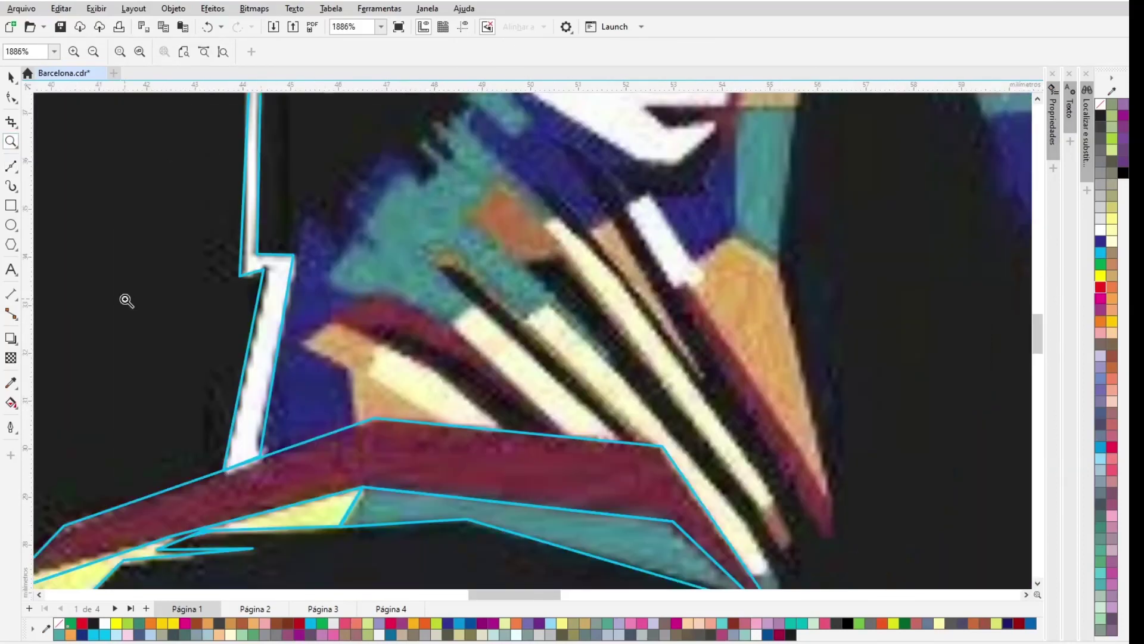
pyautogui.click(10, 167)
pyautogui.click(261, 457)
pyautogui.click(353, 424)
pyautogui.click(347, 369)
pyautogui.click(302, 341)
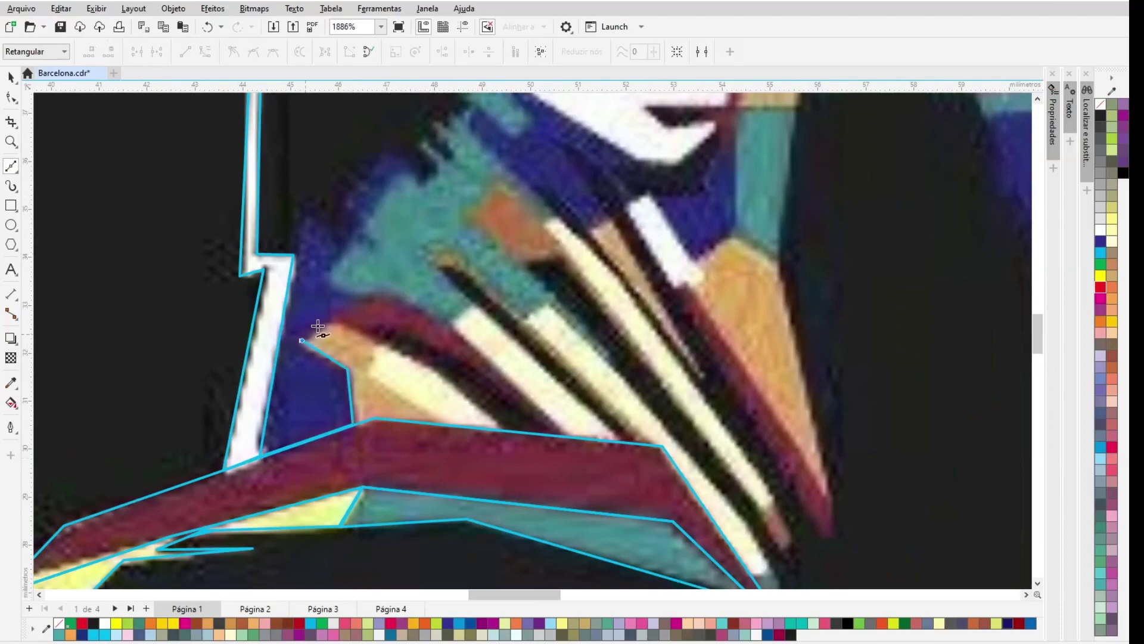
# Step: Continue the blue neck outline up the jagged edge of the teal area
pyautogui.click(370, 246)
pyautogui.click(372, 240)
pyautogui.click(360, 231)
pyautogui.click(389, 179)
pyautogui.click(439, 169)
pyautogui.click(416, 144)
pyautogui.click(427, 140)
pyautogui.click(452, 156)
pyautogui.click(440, 128)
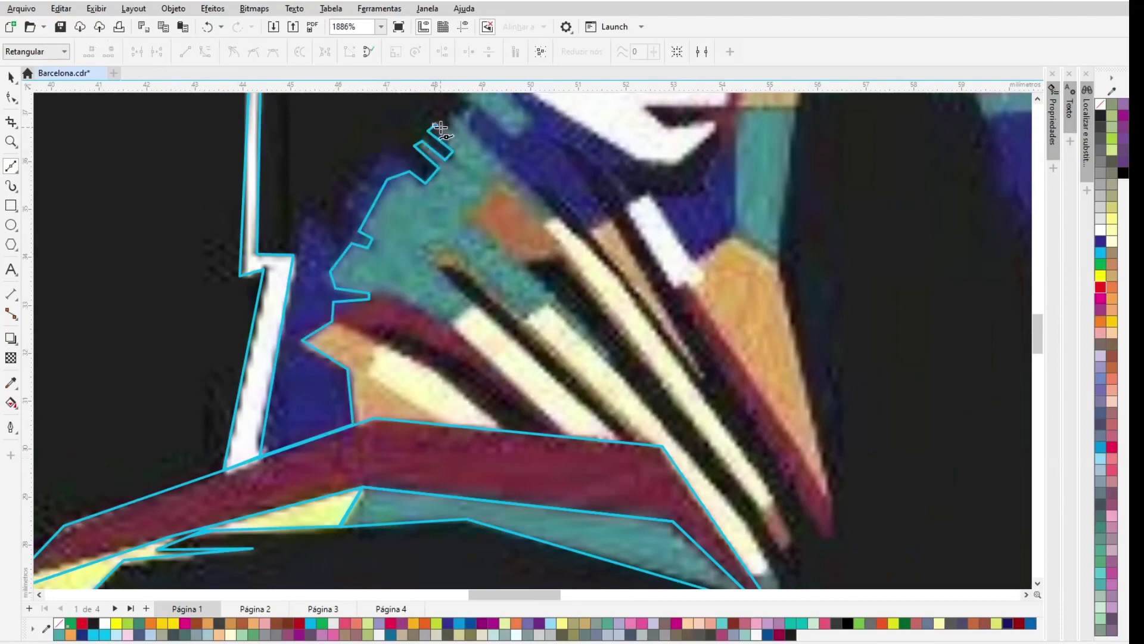
# Step: Continue the blue neck outline up to the ear and back down its outer edge to the white strip, closing the shape
pyautogui.scroll(3, 797, 152)
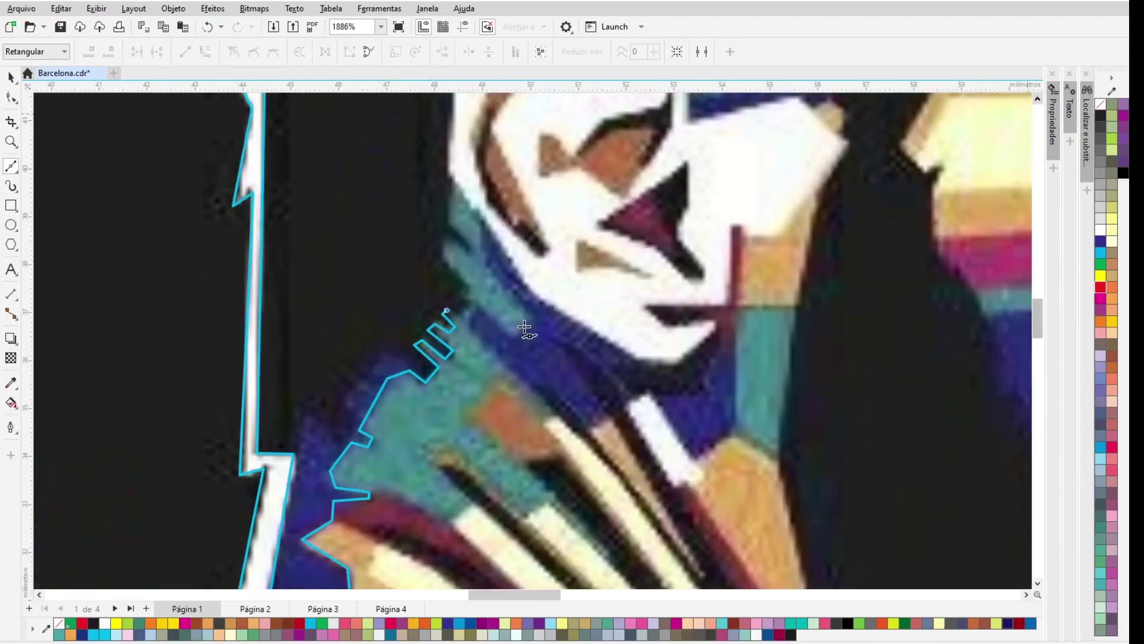
pyautogui.click(439, 243)
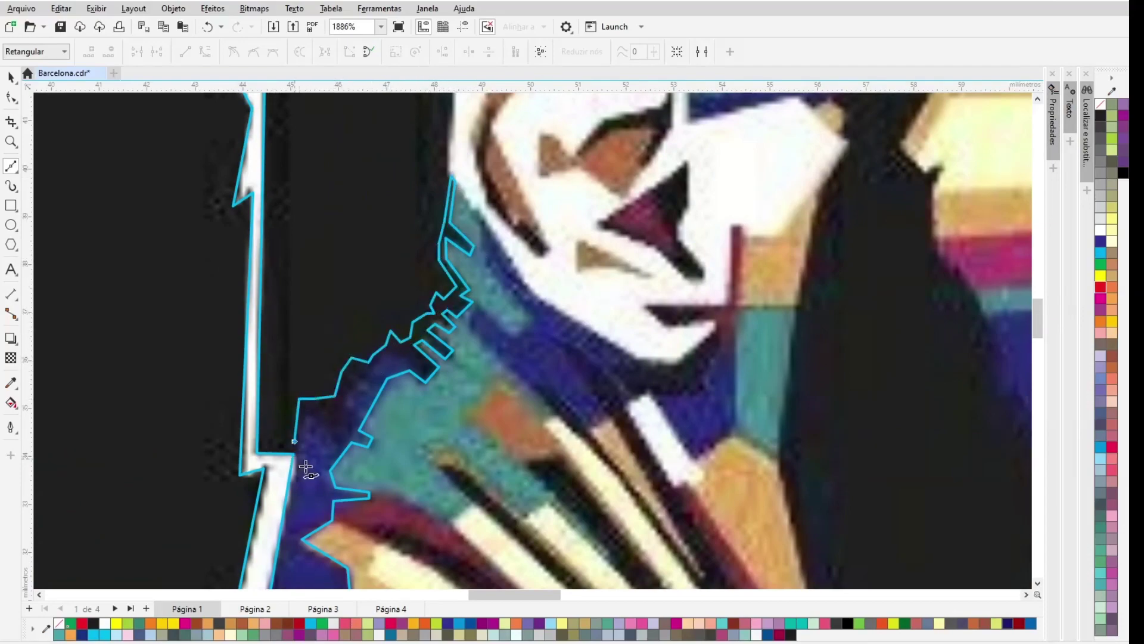
pyautogui.scroll(-4, 848, 584)
# Step: Outline the short cream stripe beside the tan patch and the neighbouring cream stripe, both rising from the collar
pyautogui.click(441, 374)
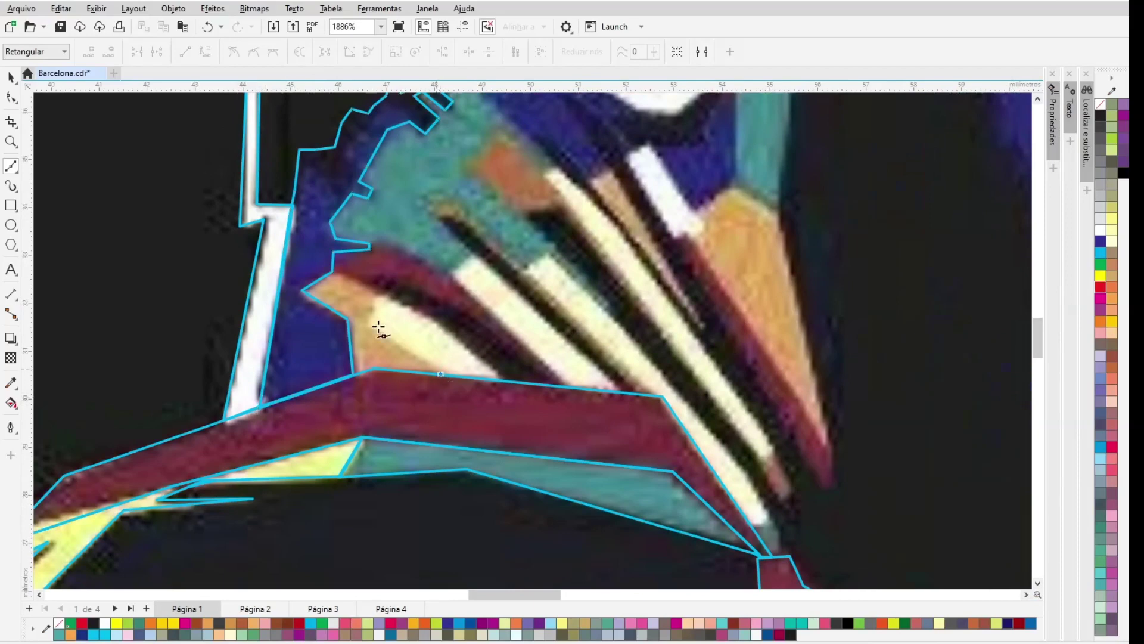
pyautogui.click(368, 322)
pyautogui.click(380, 294)
pyautogui.click(442, 374)
pyautogui.click(455, 273)
pyautogui.click(566, 388)
pyautogui.click(620, 391)
pyautogui.click(475, 257)
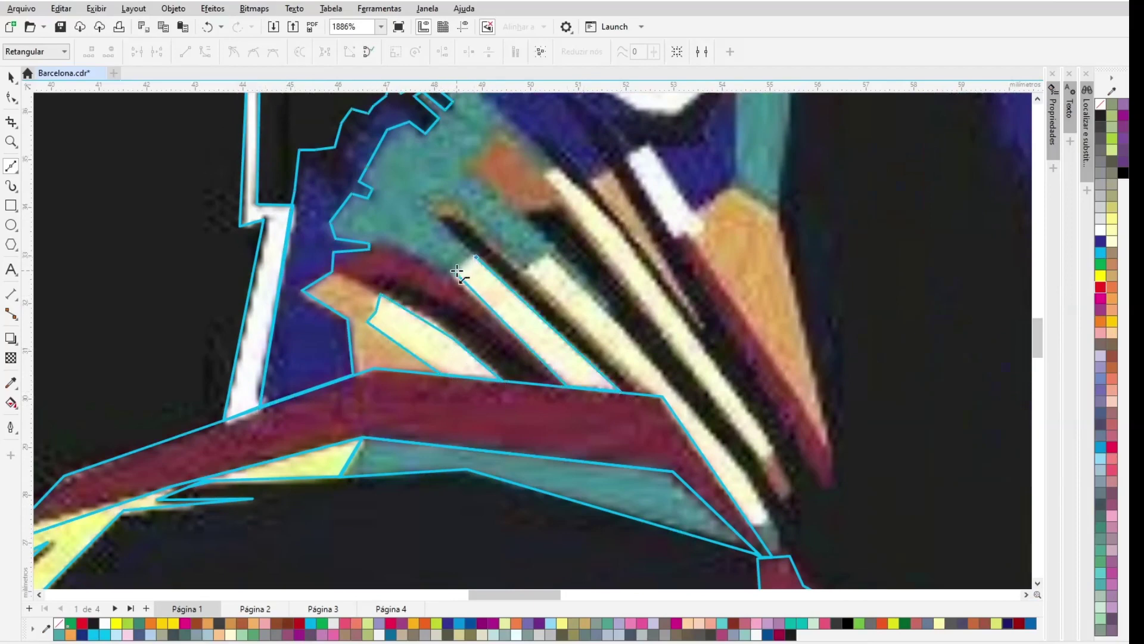
pyautogui.click(456, 272)
# Step: Outline the long third cream stripe running down the neck past the maroon collar
pyautogui.click(523, 271)
pyautogui.click(642, 393)
pyautogui.click(756, 523)
pyautogui.click(775, 522)
pyautogui.click(549, 255)
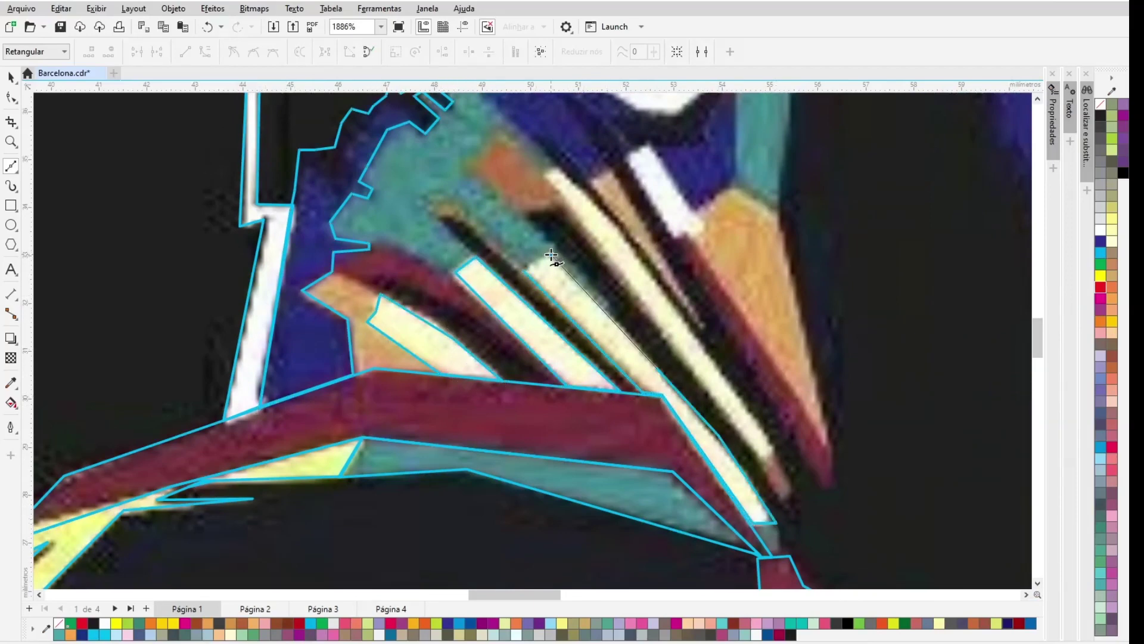
pyautogui.click(525, 272)
# Step: Outline the narrow fourth cream stripe running diagonally down the neck from the brown patch
pyautogui.click(547, 173)
pyautogui.click(760, 458)
pyautogui.click(773, 444)
pyautogui.click(608, 218)
pyautogui.click(559, 171)
pyautogui.click(547, 174)
# Step: Outline the thin tan sliver beside the fourth cream stripe and the short white bar below the ear
pyautogui.click(594, 183)
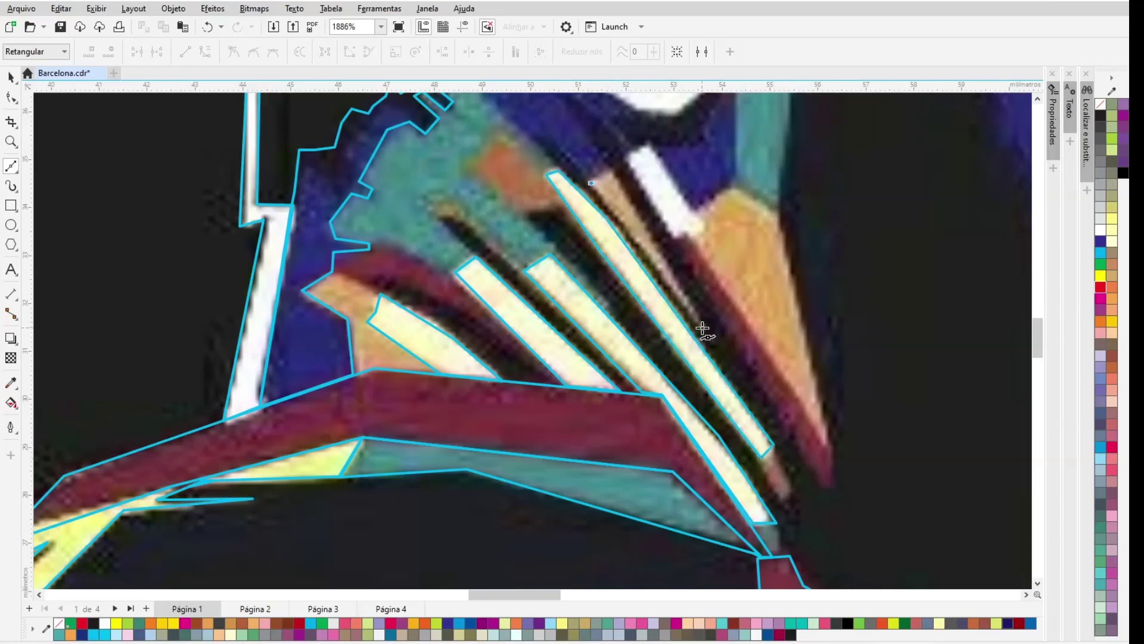
pyautogui.click(702, 327)
pyautogui.click(612, 171)
pyautogui.click(595, 183)
pyautogui.click(627, 158)
pyautogui.click(650, 143)
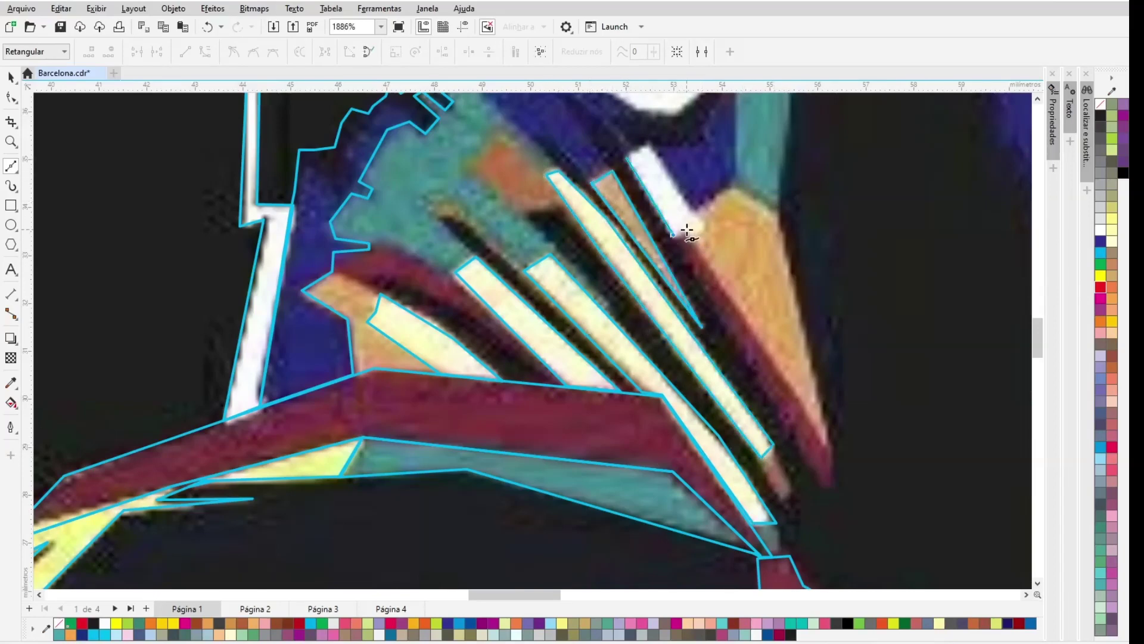
pyautogui.click(706, 224)
pyautogui.click(691, 241)
pyautogui.click(672, 234)
pyautogui.click(627, 157)
# Step: Outline the tan patch at the base of the neck, overlapping the blue area and the maroon collar
pyautogui.click(501, 379)
pyautogui.click(452, 338)
pyautogui.click(332, 273)
pyautogui.click(293, 287)
pyautogui.click(428, 400)
pyautogui.click(501, 379)
# Step: Trim away the tan patch's overlaps with the neighbouring blue shape and the maroon collar
pyautogui.press('space')
pyautogui.click(351, 344)
pyautogui.keyDown('shift'); pyautogui.click(359, 298); pyautogui.keyUp('shift')
pyautogui.click(414, 52)
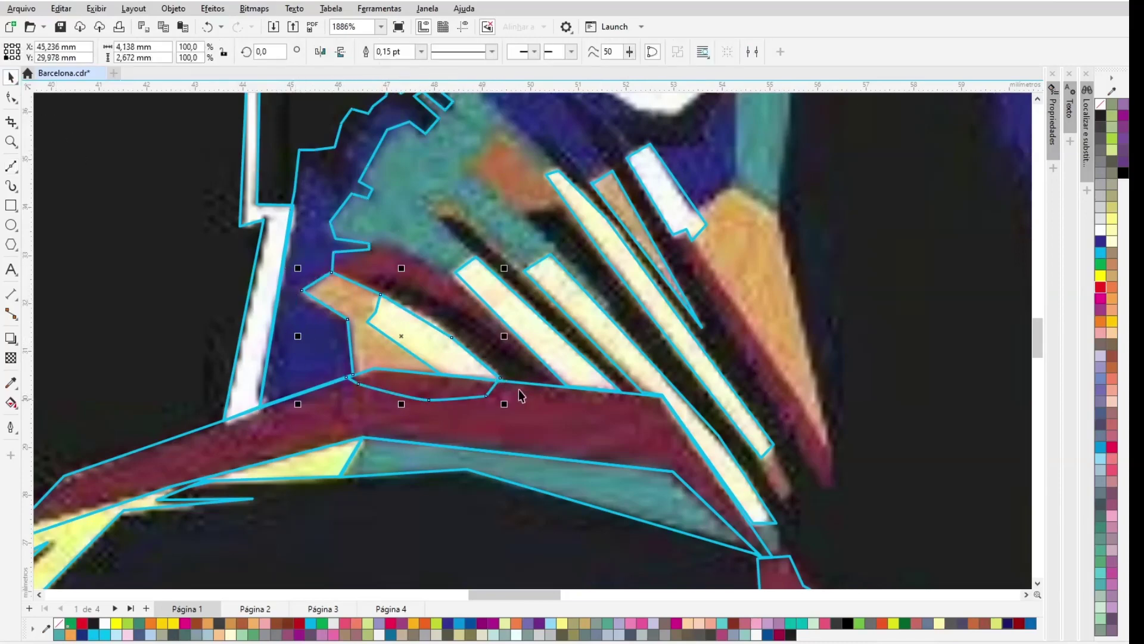
pyautogui.click(521, 395)
pyautogui.keyDown('shift'); pyautogui.click(390, 345); pyautogui.keyUp('shift')
pyautogui.click(413, 52)
pyautogui.click(133, 297)
# Step: Outline the curved maroon band between the tan patch and the second cream stripe
pyautogui.press('space')
pyautogui.click(369, 248)
pyautogui.click(456, 270)
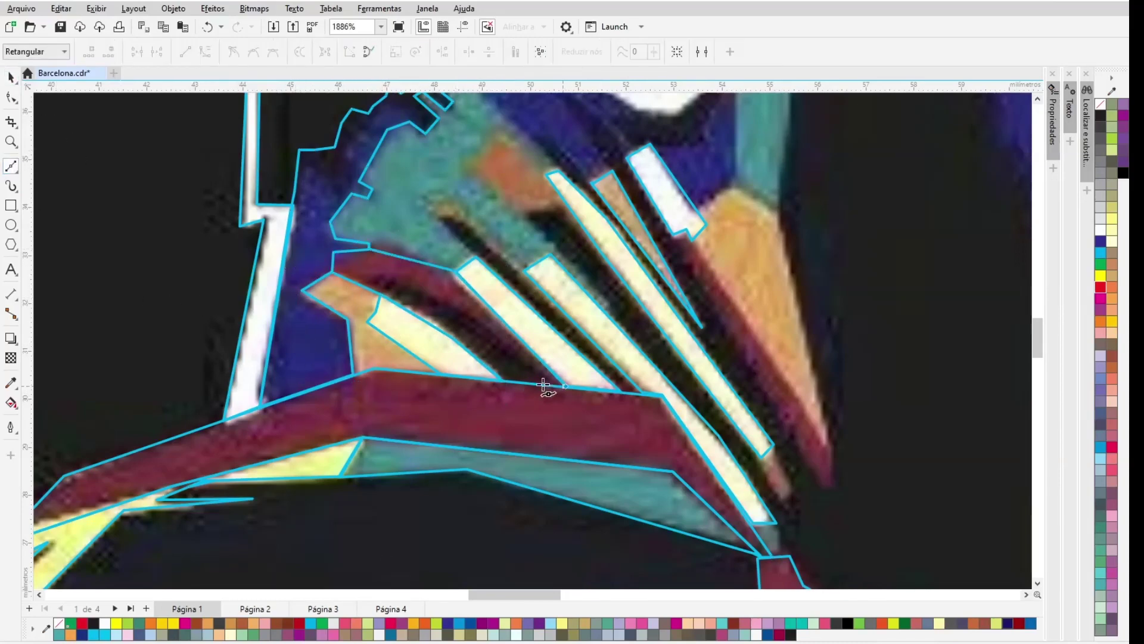
pyautogui.click(354, 276)
# Step: Outline the narrow dark stripe between the second and third cream stripes
pyautogui.click(642, 392)
pyautogui.click(457, 207)
pyautogui.click(431, 210)
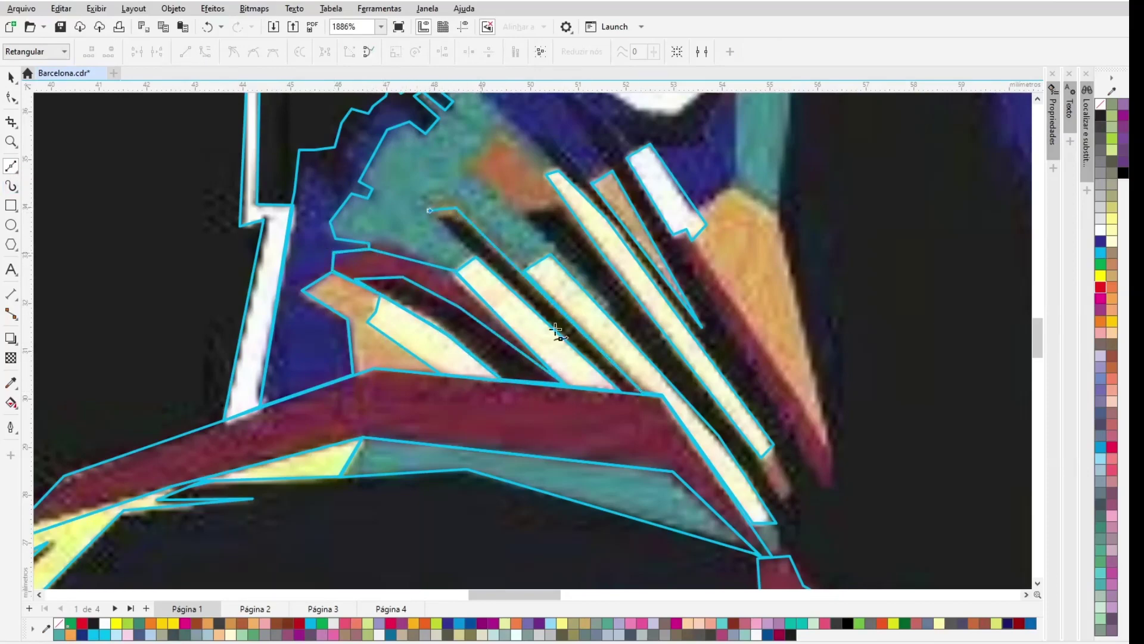
pyautogui.click(620, 392)
pyautogui.click(642, 392)
# Step: Outline the dark band between the third and fourth cream stripes, extending it around the stripe ends to the collar
pyautogui.click(526, 213)
pyautogui.click(718, 436)
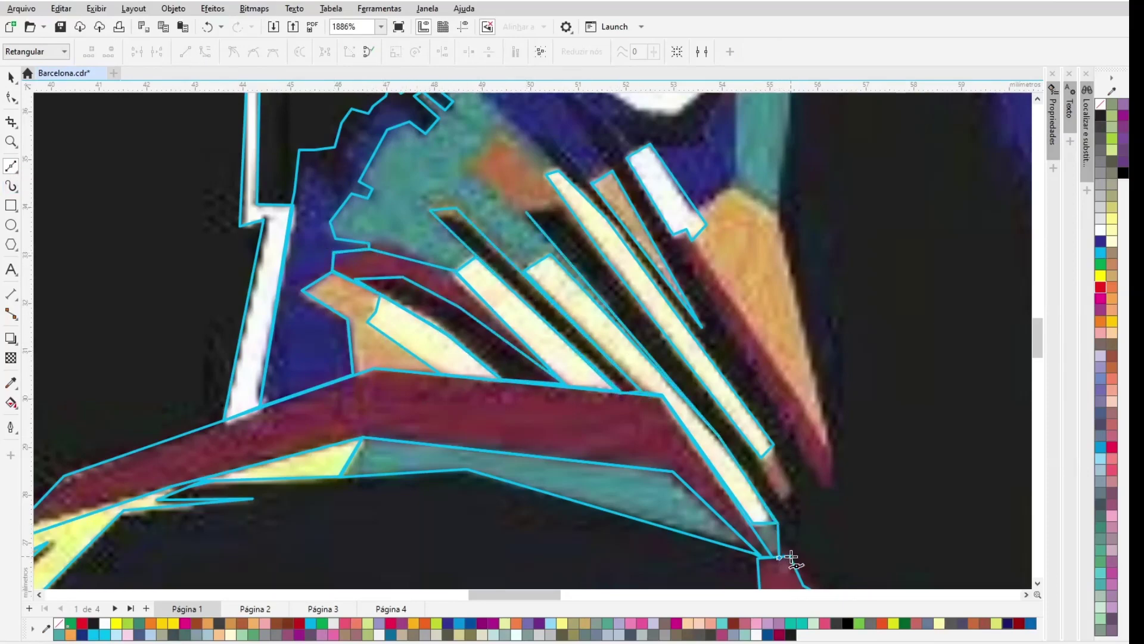
pyautogui.click(566, 206)
pyautogui.click(526, 213)
# Step: Outline the brown patch at the upper end of the dark band and fourth cream stripe
pyautogui.click(548, 176)
pyautogui.click(503, 138)
pyautogui.click(473, 159)
pyautogui.click(525, 214)
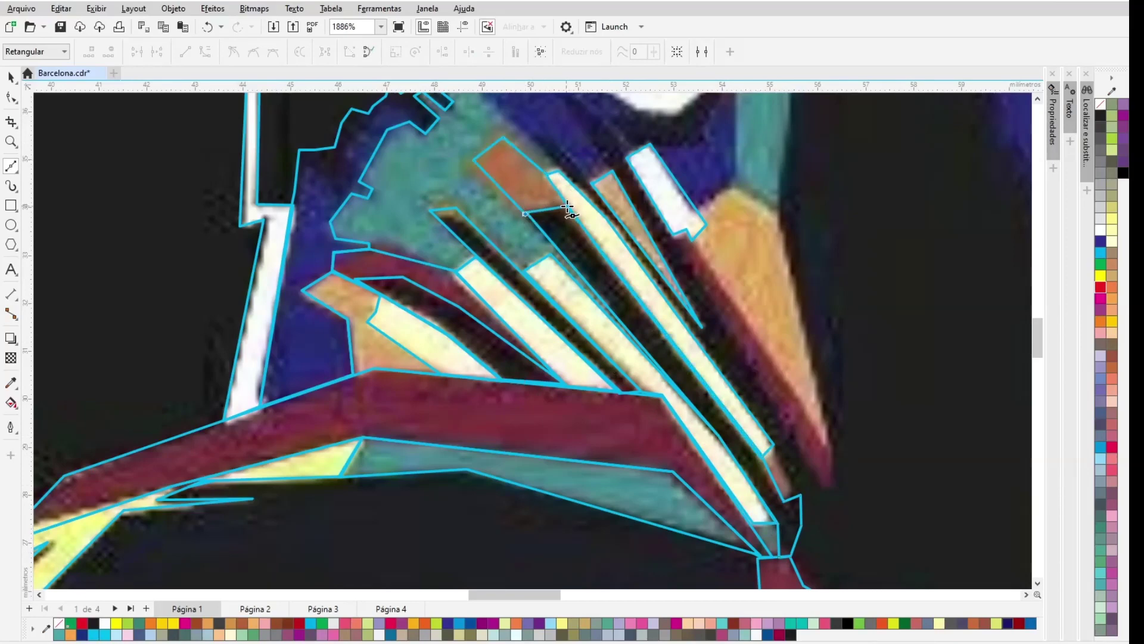
pyautogui.click(568, 205)
pyautogui.click(548, 175)
pyautogui.click(609, 222)
pyautogui.click(773, 444)
pyautogui.click(800, 495)
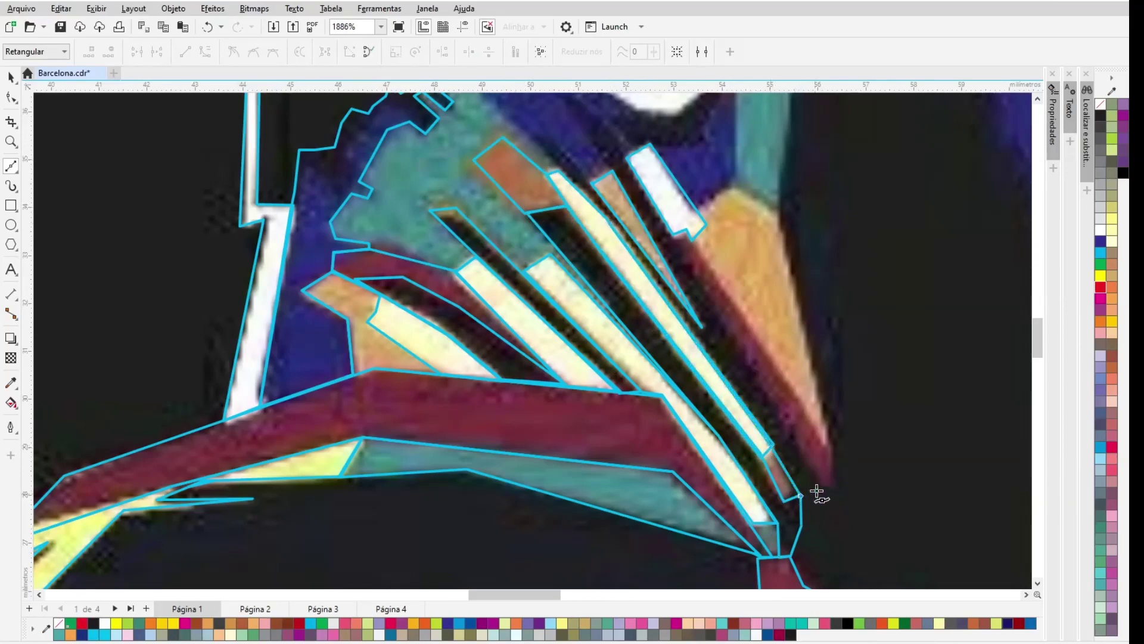
pyautogui.click(674, 235)
pyautogui.click(627, 157)
pyautogui.press('Escape')
pyautogui.press('Delete')
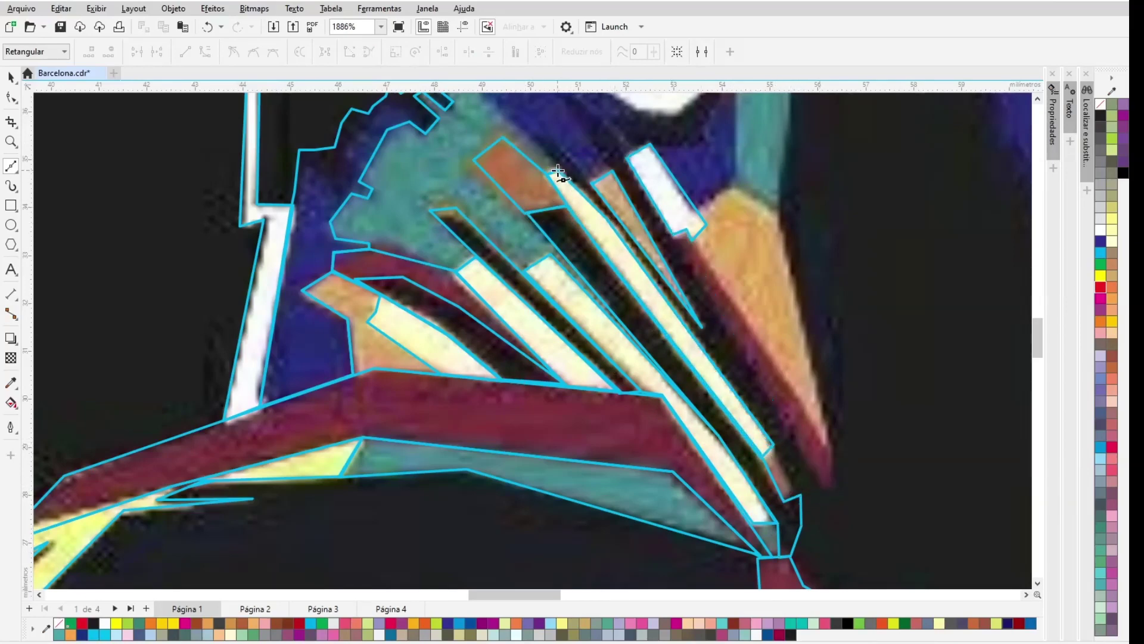
# Step: Outline the dark band between the fourth cream stripe and the maroon strip, passing around the small tan sliver and white stripe
pyautogui.click(559, 172)
pyautogui.click(604, 219)
pyautogui.click(774, 443)
pyautogui.click(790, 478)
pyautogui.click(794, 497)
pyautogui.click(820, 480)
pyautogui.click(795, 426)
pyautogui.click(790, 435)
pyautogui.click(674, 235)
pyautogui.click(627, 157)
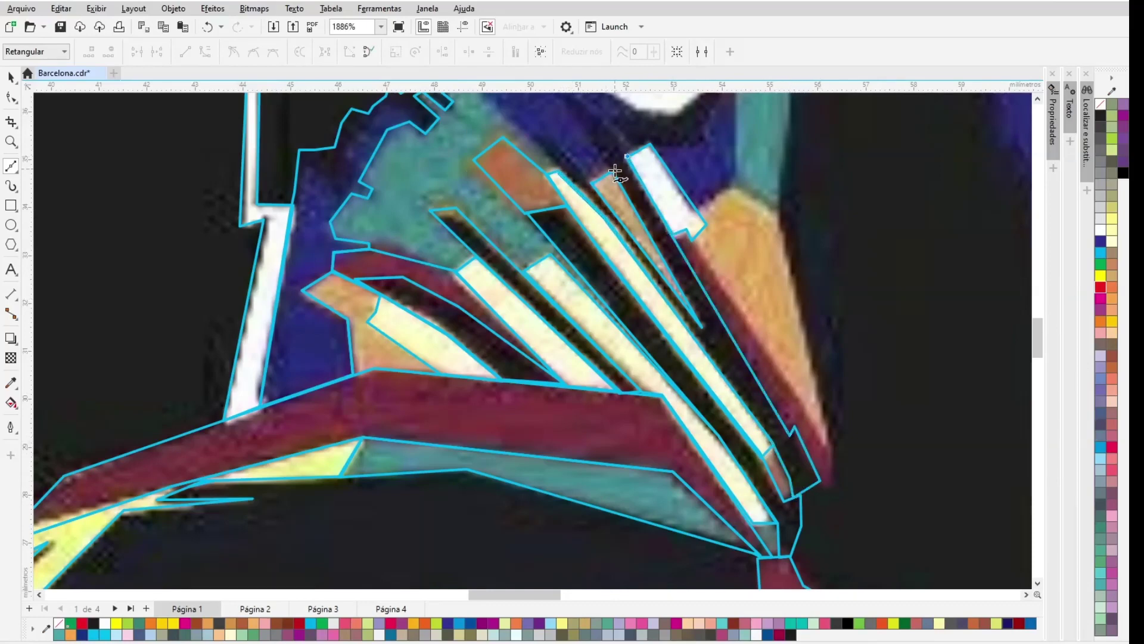
pyautogui.click(592, 182)
pyautogui.click(553, 136)
pyautogui.click(544, 138)
pyautogui.click(559, 172)
# Step: Outline the narrow maroon strip between the dark band and the tan wedge on the neck
pyautogui.click(696, 239)
pyautogui.click(823, 441)
pyautogui.click(831, 443)
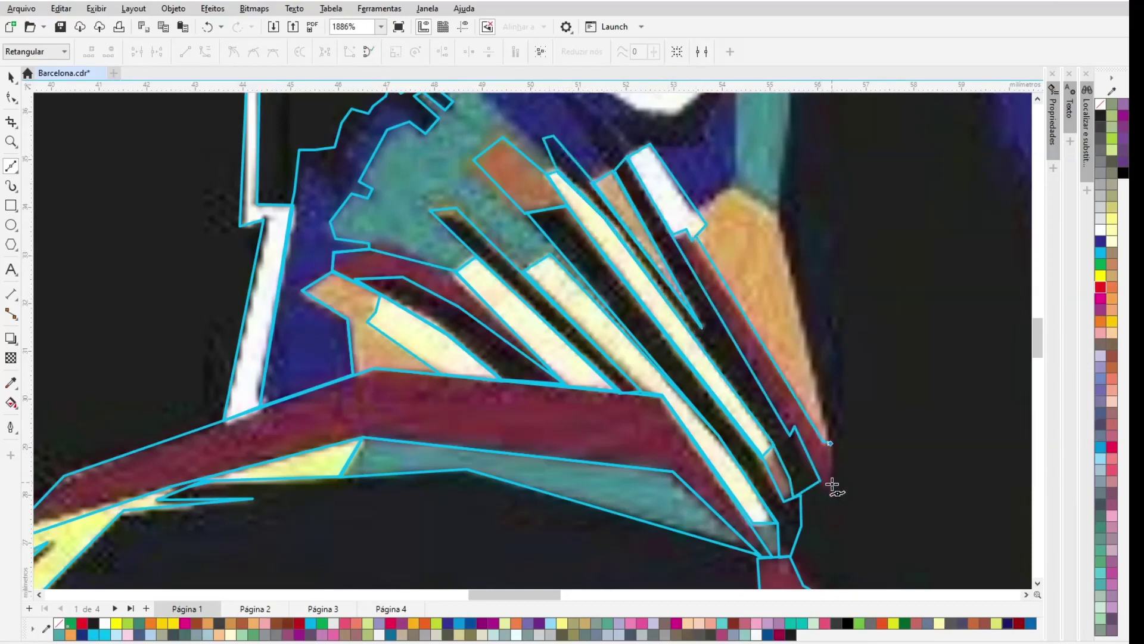
pyautogui.click(832, 486)
pyautogui.click(678, 236)
pyautogui.click(687, 229)
pyautogui.click(695, 238)
# Step: Outline the tan wedge beside the maroon strip, from the white stripe down to its tip near the collar
pyautogui.click(697, 208)
pyautogui.click(736, 187)
pyautogui.click(779, 207)
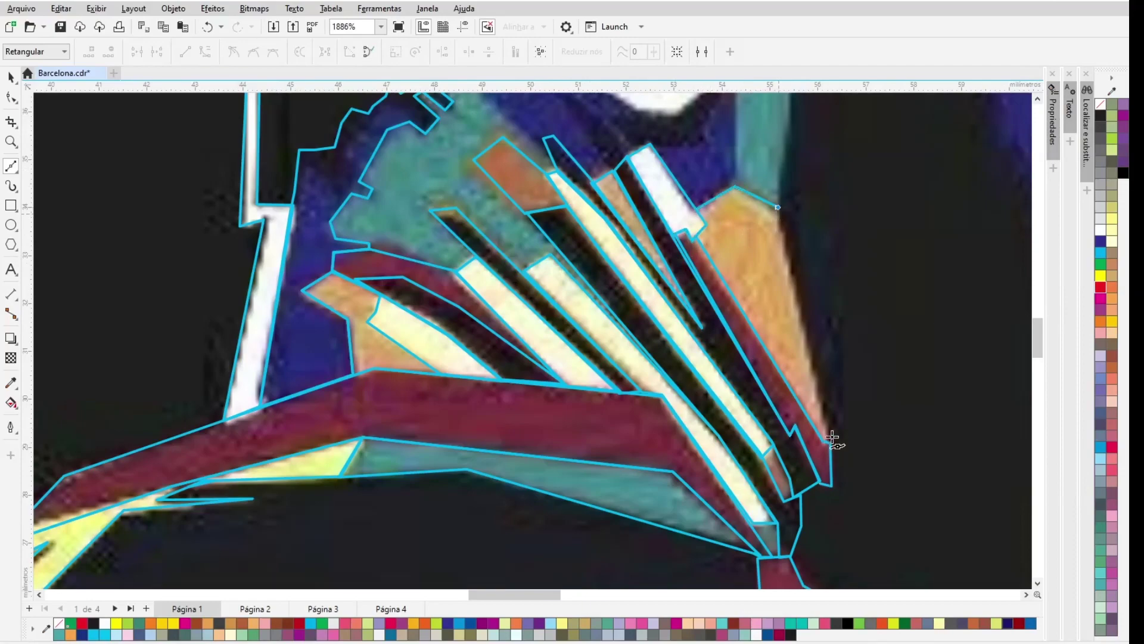
pyautogui.click(832, 443)
pyautogui.click(822, 442)
pyautogui.click(697, 238)
# Step: Start outlining the blue neck area beneath the ear, tracing around the long teal patch
pyautogui.scroll(-5, 950, 190)
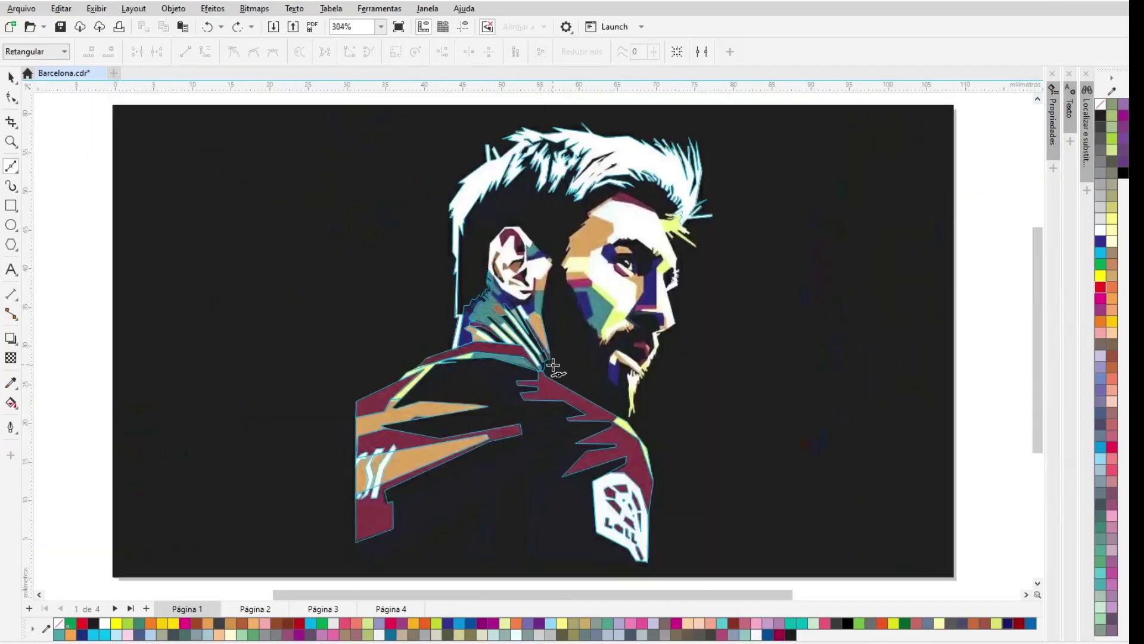
pyautogui.click(15, 147)
pyautogui.click(51, 141)
pyautogui.moveTo(471, 215); pyautogui.dragTo(582, 343)
pyautogui.moveTo(296, 269); pyautogui.dragTo(656, 515)
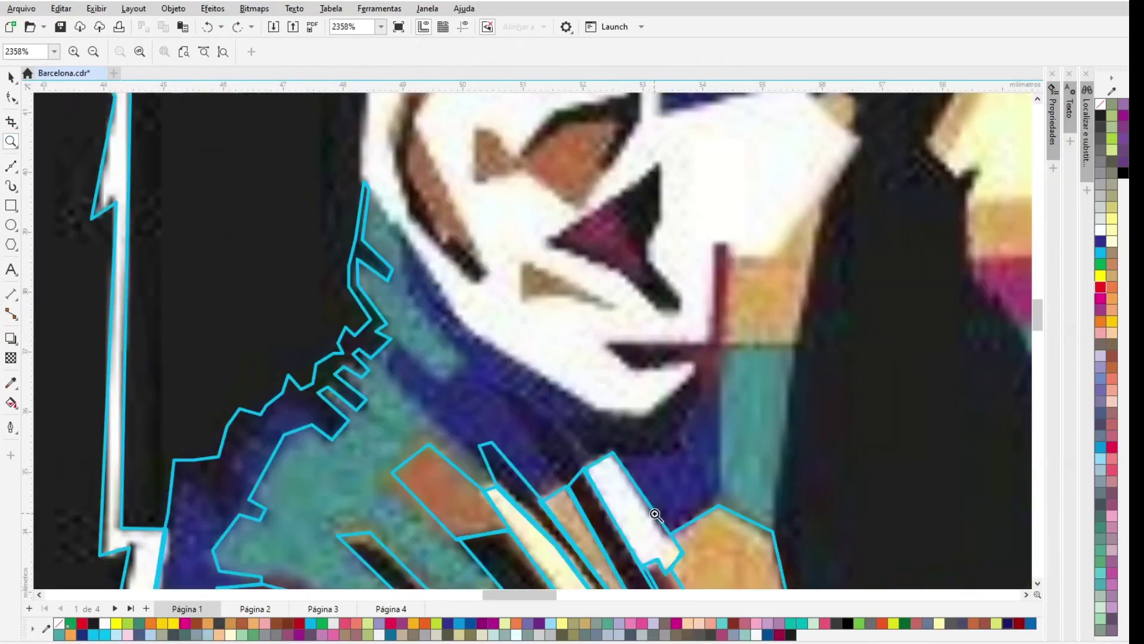
pyautogui.moveTo(501, 595); pyautogui.dragTo(492, 599)
pyautogui.click(10, 166)
pyautogui.click(537, 235)
pyautogui.click(536, 277)
pyautogui.click(556, 309)
pyautogui.click(597, 360)
pyautogui.click(575, 382)
pyautogui.click(531, 344)
pyautogui.click(518, 369)
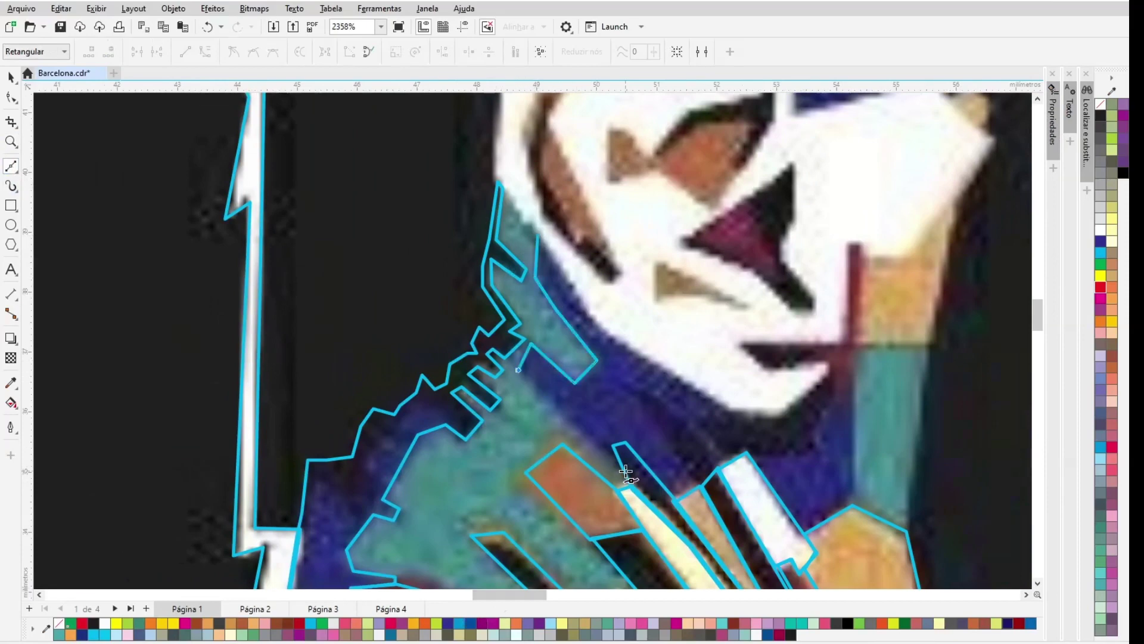
# Step: Continue the blue area's outline along the upper ends of the neck stripes and around the narrow dark spike
pyautogui.click(699, 486)
pyautogui.click(666, 437)
pyautogui.click(654, 409)
pyautogui.click(626, 381)
pyautogui.click(667, 405)
pyautogui.click(703, 445)
pyautogui.click(719, 468)
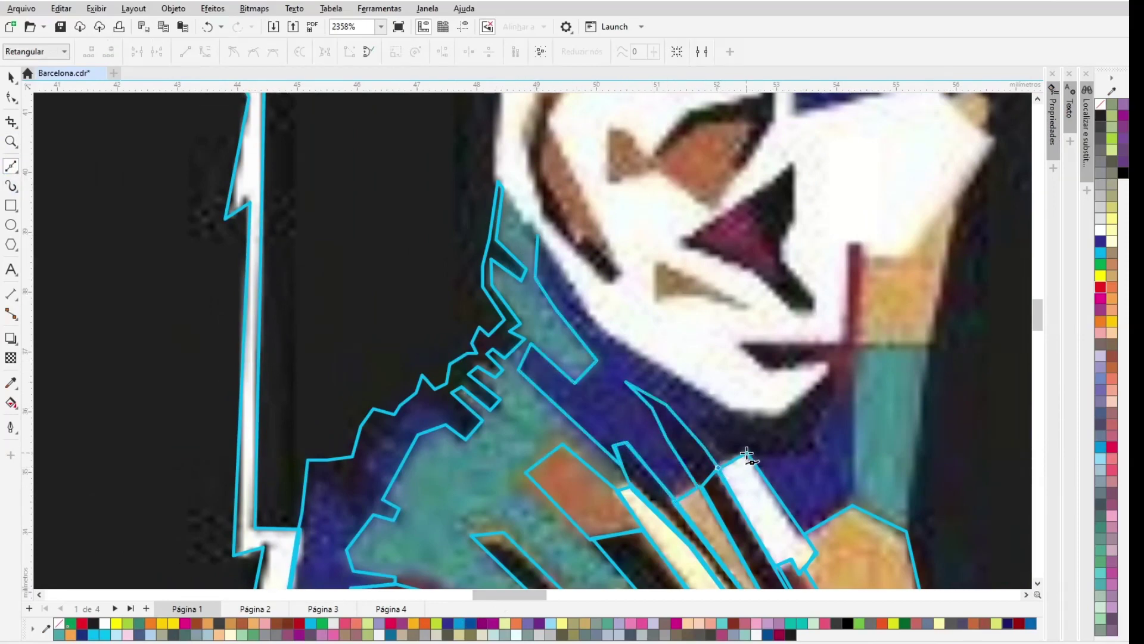
# Step: Close the blue neck area's outline around the white stripe, the dark patch below the earlobe and the ear's lower edge
pyautogui.click(746, 453)
pyautogui.click(825, 448)
pyautogui.click(772, 454)
pyautogui.click(734, 446)
pyautogui.click(709, 434)
pyautogui.click(729, 410)
pyautogui.click(650, 360)
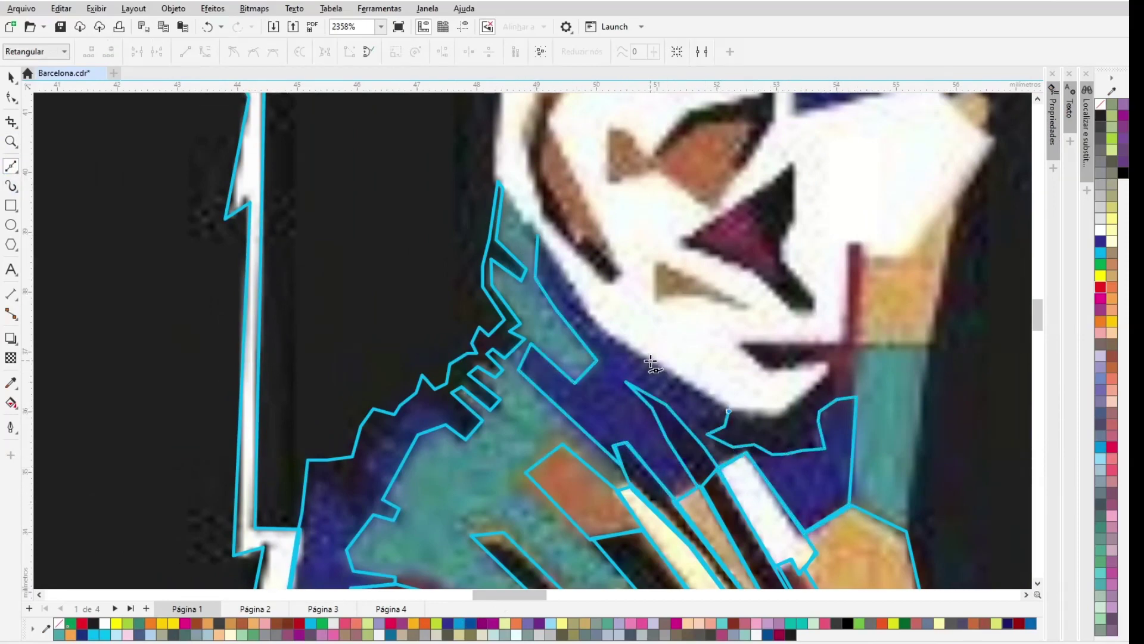
pyautogui.click(600, 324)
pyautogui.click(537, 235)
# Step: Outline the dark patch directly beneath the earlobe
pyautogui.click(830, 369)
pyautogui.click(835, 398)
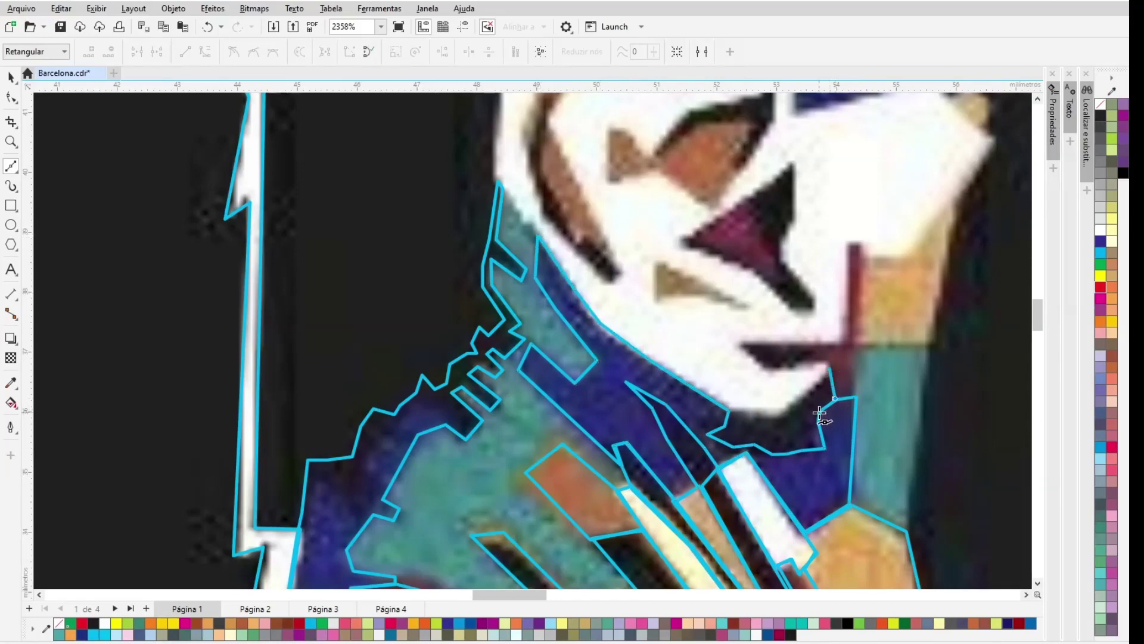
pyautogui.click(830, 369)
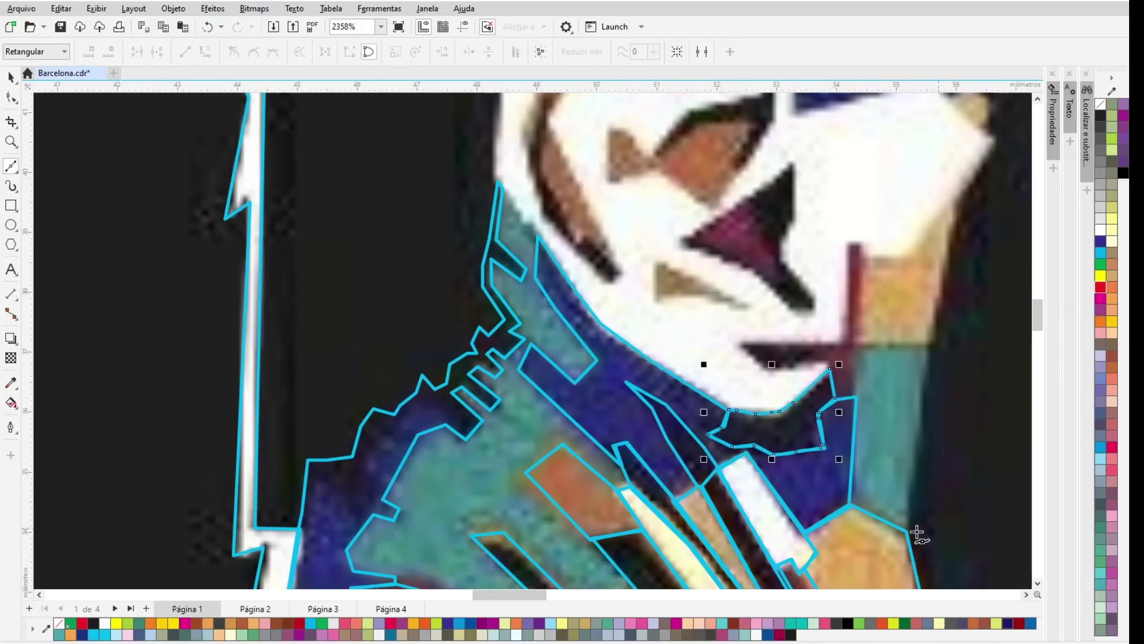
# Step: Outline the teal patch above the tan wedge on the neck
pyautogui.click(909, 531)
pyautogui.click(931, 347)
pyautogui.click(858, 346)
pyautogui.click(850, 505)
pyautogui.click(909, 530)
# Step: Outline the maroon strip beside the earlobe, including its pointed branch into the lobe
pyautogui.click(857, 346)
pyautogui.click(863, 244)
pyautogui.click(743, 344)
pyautogui.click(759, 361)
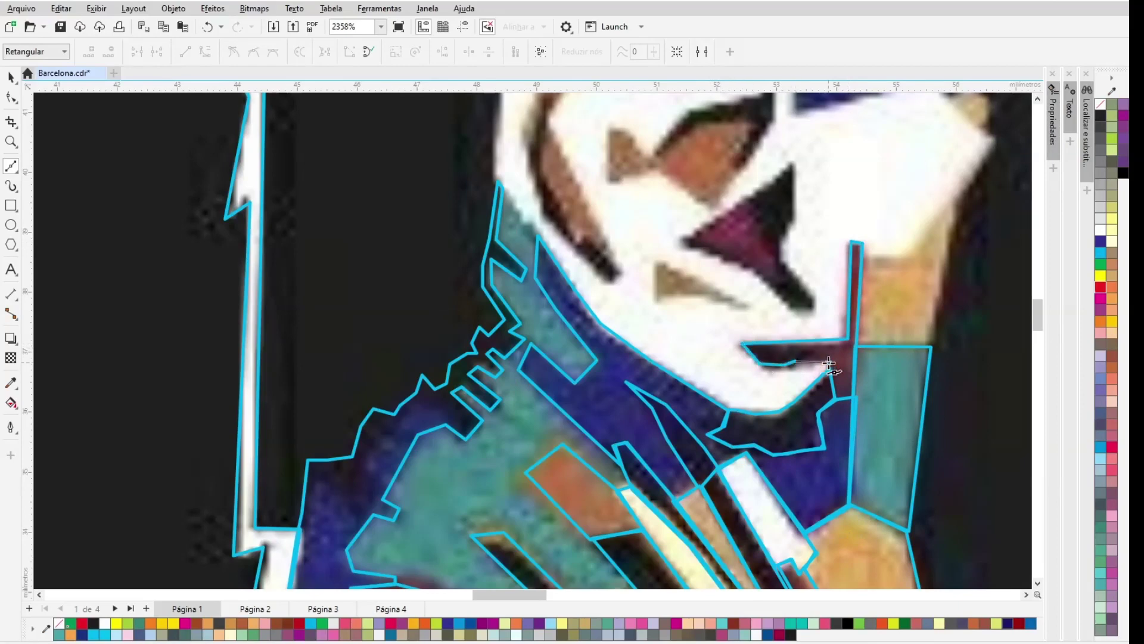
pyautogui.click(828, 361)
pyautogui.click(857, 346)
# Step: Outline the tan patch above the teal patch, between the maroon strip and the dark background
pyautogui.click(863, 258)
pyautogui.click(911, 258)
pyautogui.click(956, 202)
pyautogui.click(930, 346)
pyautogui.click(864, 259)
pyautogui.click(654, 262)
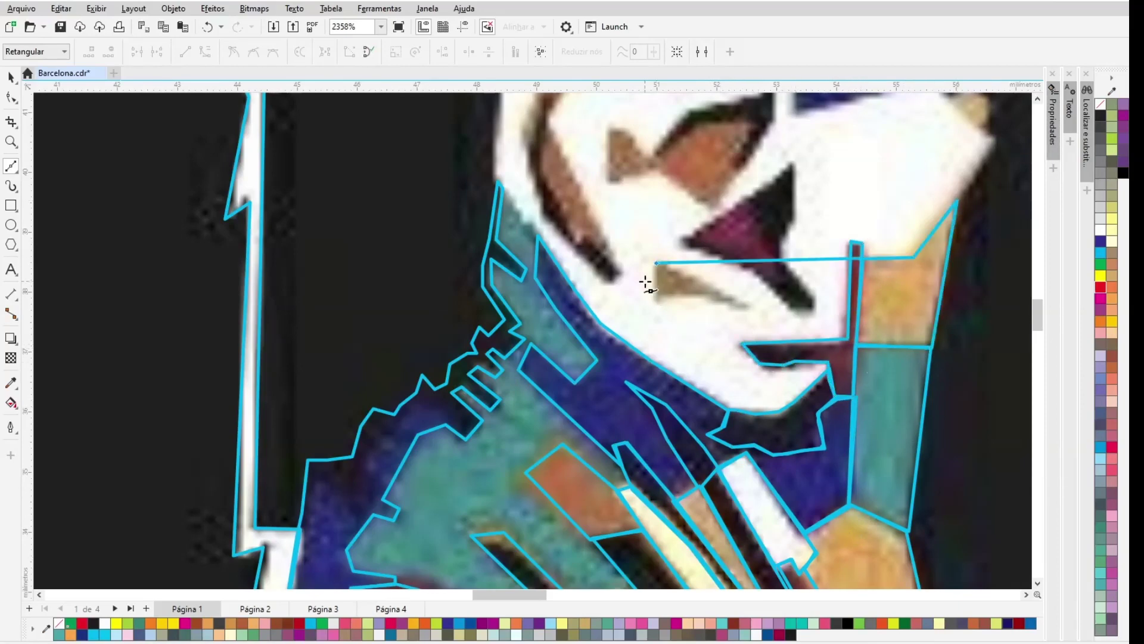
pyautogui.hotkey('ctrl', 'z')
pyautogui.click(862, 258)
# Step: Outline the small brown triangle in the lower part of the ear
pyautogui.click(747, 305)
pyautogui.click(663, 262)
pyautogui.click(654, 262)
pyautogui.click(656, 301)
pyautogui.click(747, 305)
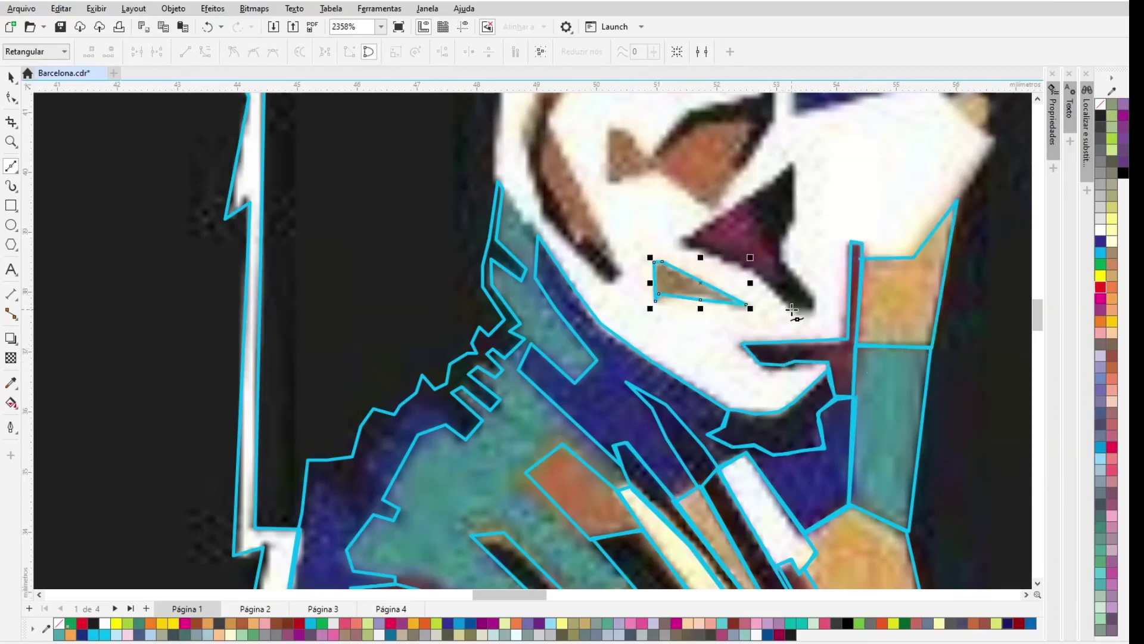
# Step: Outline the dark and maroon triangular patch in the ear as one shape, including its lower tail
pyautogui.click(794, 310)
pyautogui.click(813, 305)
pyautogui.click(683, 242)
pyautogui.click(717, 253)
pyautogui.click(761, 280)
pyautogui.click(793, 310)
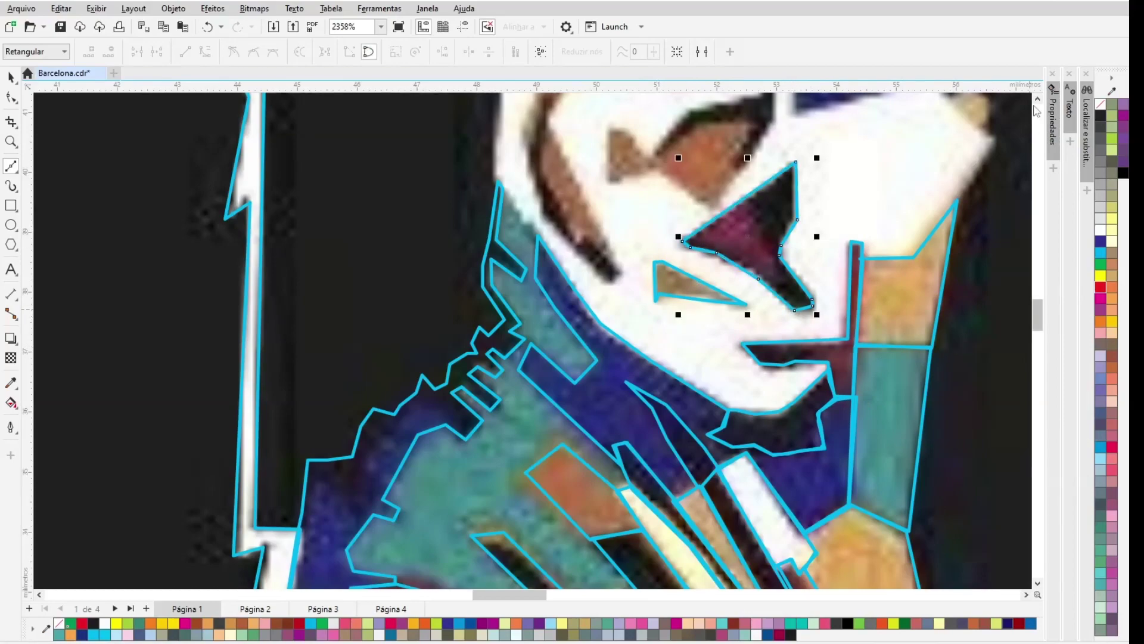
# Step: Outline the long curved dark mark along the ear's back edge, including its brown upper end
pyautogui.click(1037, 100)
pyautogui.click(612, 530)
pyautogui.click(623, 520)
pyautogui.click(586, 485)
pyautogui.click(543, 397)
pyautogui.click(549, 361)
pyautogui.click(589, 306)
pyautogui.click(557, 286)
pyautogui.click(530, 377)
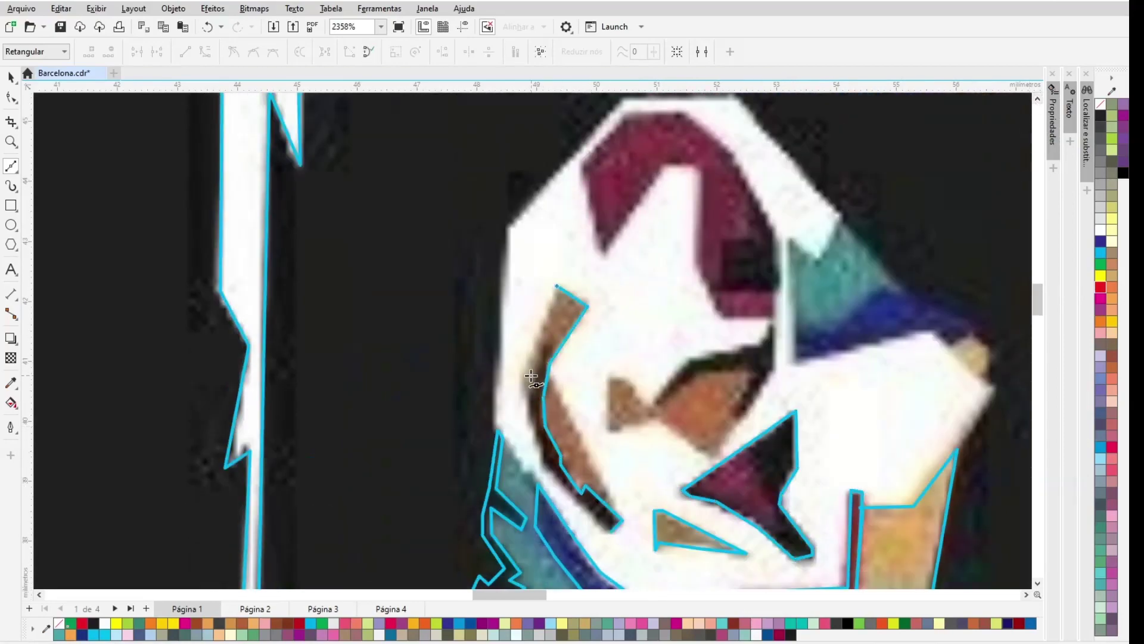
pyautogui.click(529, 408)
pyautogui.click(542, 446)
pyautogui.click(540, 462)
# Step: Outline the brown strip alongside the curved dark mark and remove the overlap between the two shapes
pyautogui.click(621, 520)
pyautogui.click(578, 496)
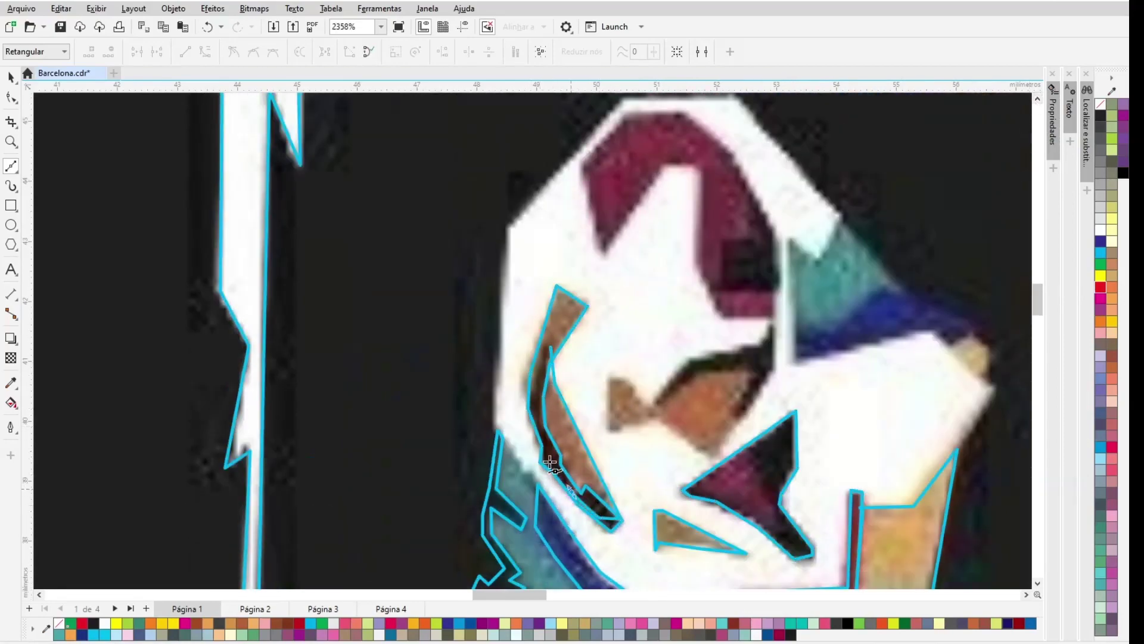
pyautogui.click(541, 406)
pyautogui.click(550, 346)
pyautogui.click(11, 77)
pyautogui.click(562, 290)
pyautogui.keyDown('shift'); pyautogui.click(566, 407); pyautogui.keyUp('shift')
pyautogui.click(470, 51)
# Step: Outline the bow-shaped brown patch in the middle of the ear
pyautogui.press('F5')
pyautogui.click(608, 378)
pyautogui.click(605, 433)
pyautogui.click(656, 418)
pyautogui.click(709, 459)
pyautogui.click(754, 373)
pyautogui.click(706, 371)
pyautogui.click(655, 408)
pyautogui.click(608, 378)
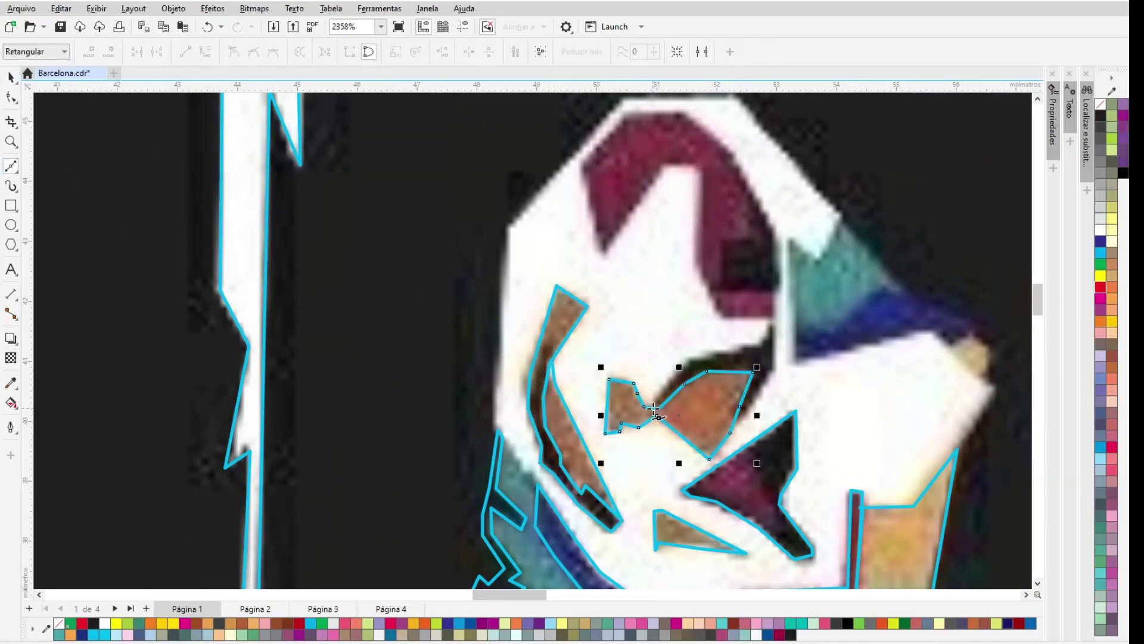
# Step: Outline the dark area wrapping around the upper edge of the bow-shaped brown patch
pyautogui.click(654, 410)
pyautogui.click(689, 357)
pyautogui.click(771, 330)
pyautogui.click(775, 367)
pyautogui.click(733, 428)
pyautogui.click(655, 410)
pyautogui.press('space')
pyautogui.press('space')
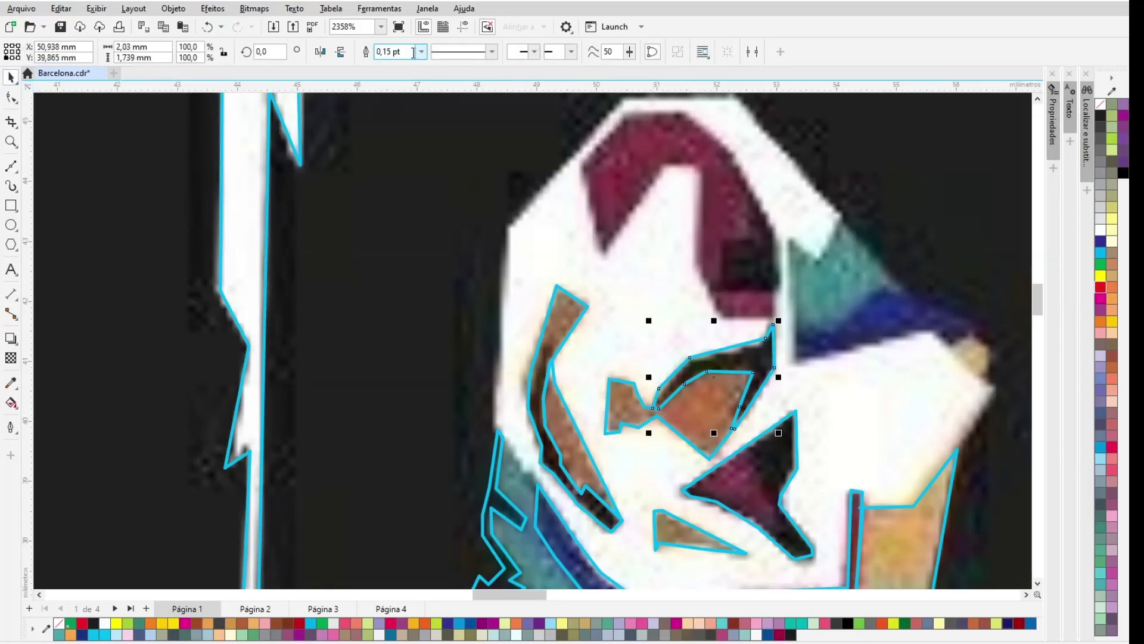
# Step: Outline the maroon arch in the upper part of the ear, including the dark spot inside it
pyautogui.click(580, 167)
pyautogui.click(599, 254)
pyautogui.click(665, 165)
pyautogui.click(698, 165)
pyautogui.click(696, 266)
pyautogui.click(721, 316)
pyautogui.click(769, 319)
pyautogui.click(775, 237)
pyautogui.click(692, 112)
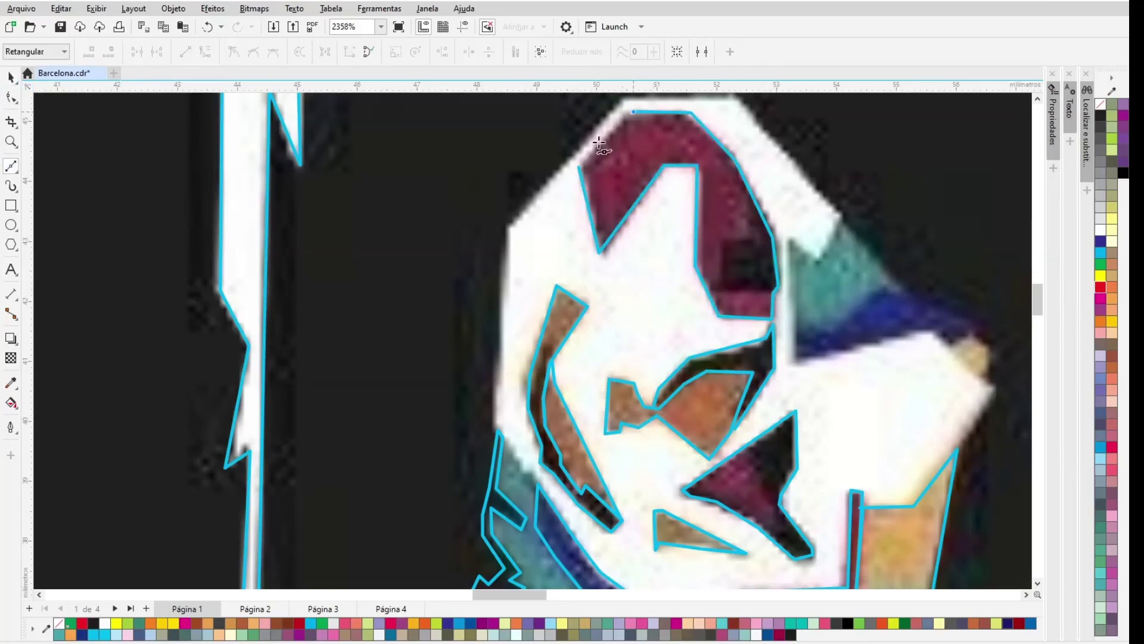
pyautogui.click(630, 112)
pyautogui.click(580, 167)
# Step: Outline the teal patch at the front edge of the ear
pyautogui.click(789, 240)
pyautogui.click(795, 360)
pyautogui.click(904, 289)
pyautogui.click(842, 216)
pyautogui.click(813, 260)
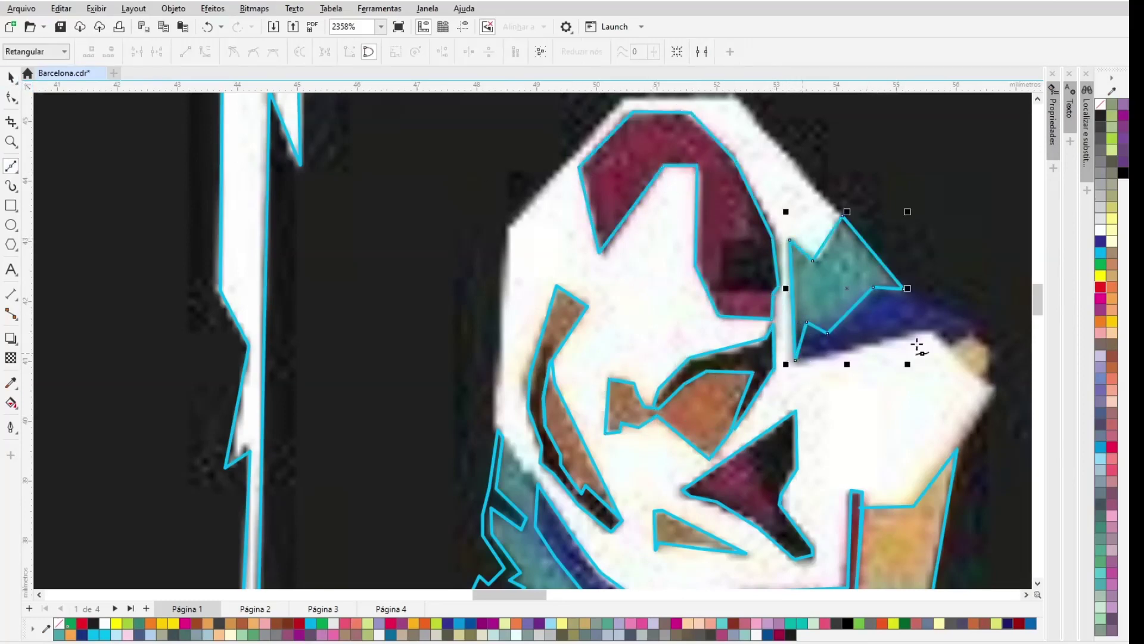
# Step: Outline the blue patch below the teal one at the ear's front, overlapping the teal shape
pyautogui.click(979, 324)
pyautogui.click(903, 288)
pyautogui.click(844, 273)
pyautogui.click(800, 307)
pyautogui.click(795, 361)
pyautogui.click(934, 332)
pyautogui.click(947, 348)
# Step: Outline the small tan patch at the tip of the blue area in front of the ear
pyautogui.click(975, 333)
pyautogui.click(988, 344)
pyautogui.click(982, 376)
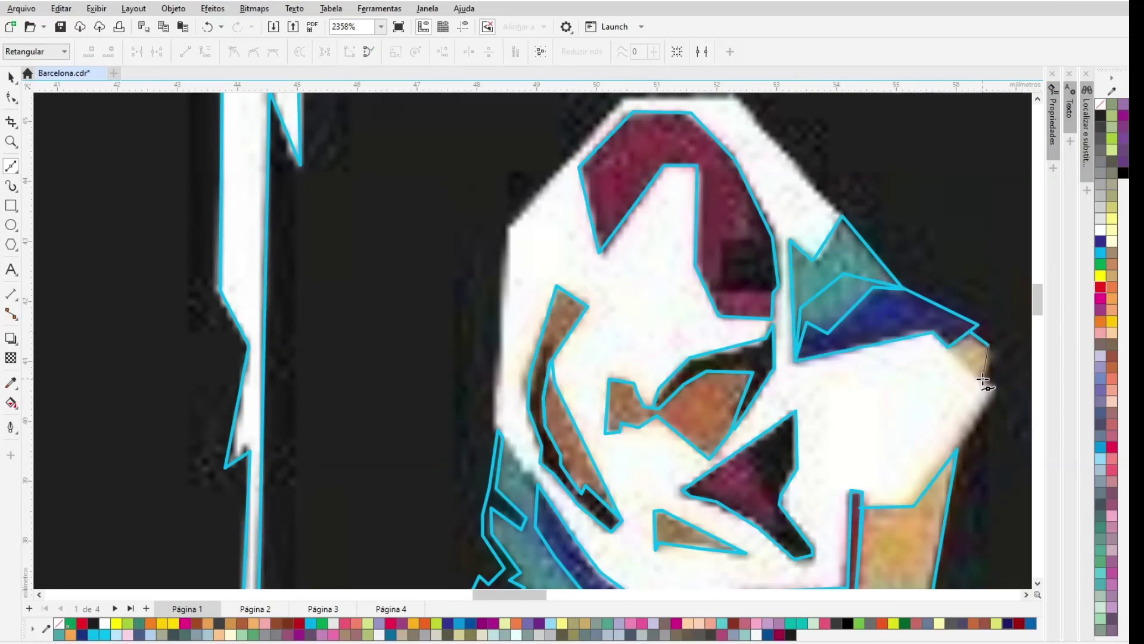
pyautogui.click(949, 346)
pyautogui.click(974, 332)
# Step: Outline the whole white ear with one closed shape, following its outer edge from the front tip around the lobe and upper rim
pyautogui.click(982, 377)
pyautogui.scroll(-2, 621, 444)
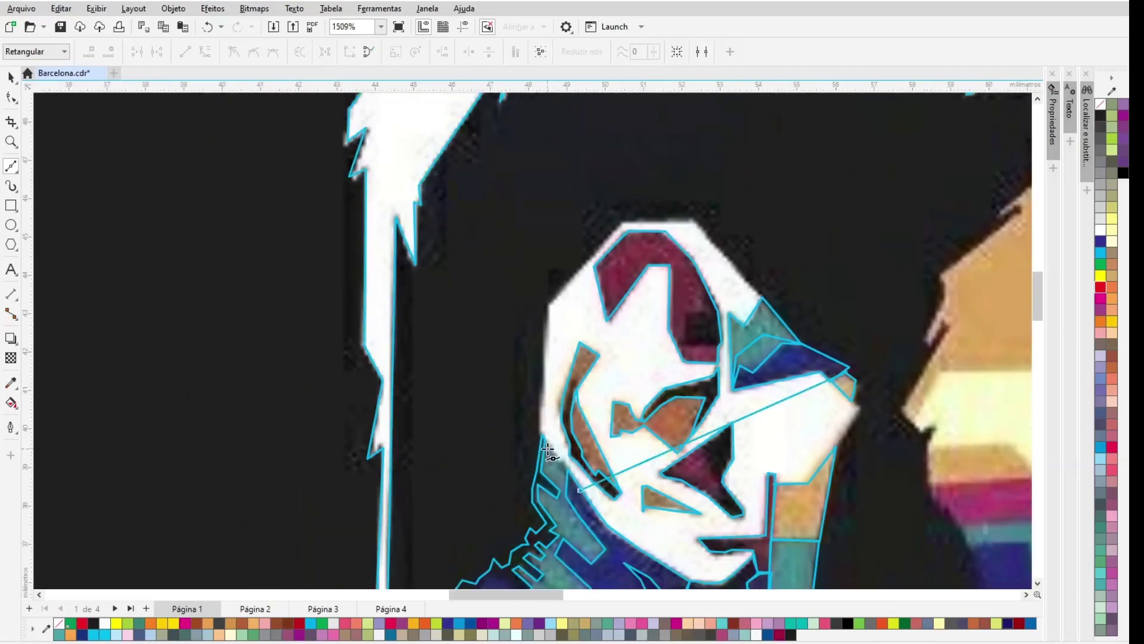
pyautogui.click(740, 569)
pyautogui.click(722, 581)
pyautogui.click(693, 583)
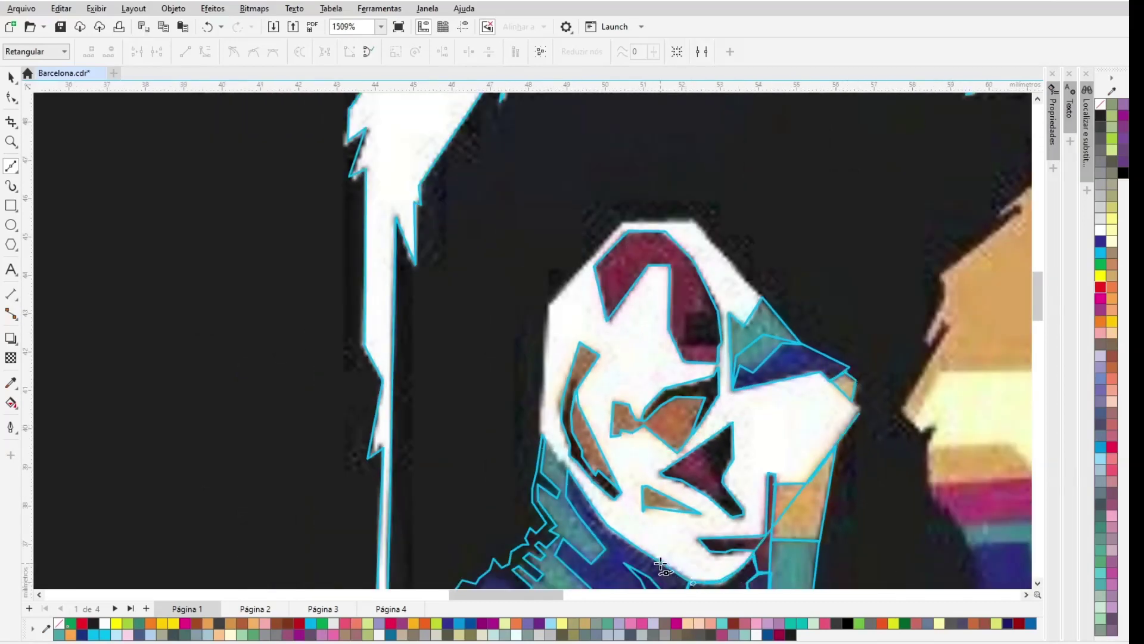
pyautogui.click(548, 304)
pyautogui.click(622, 223)
pyautogui.click(691, 219)
pyautogui.click(797, 343)
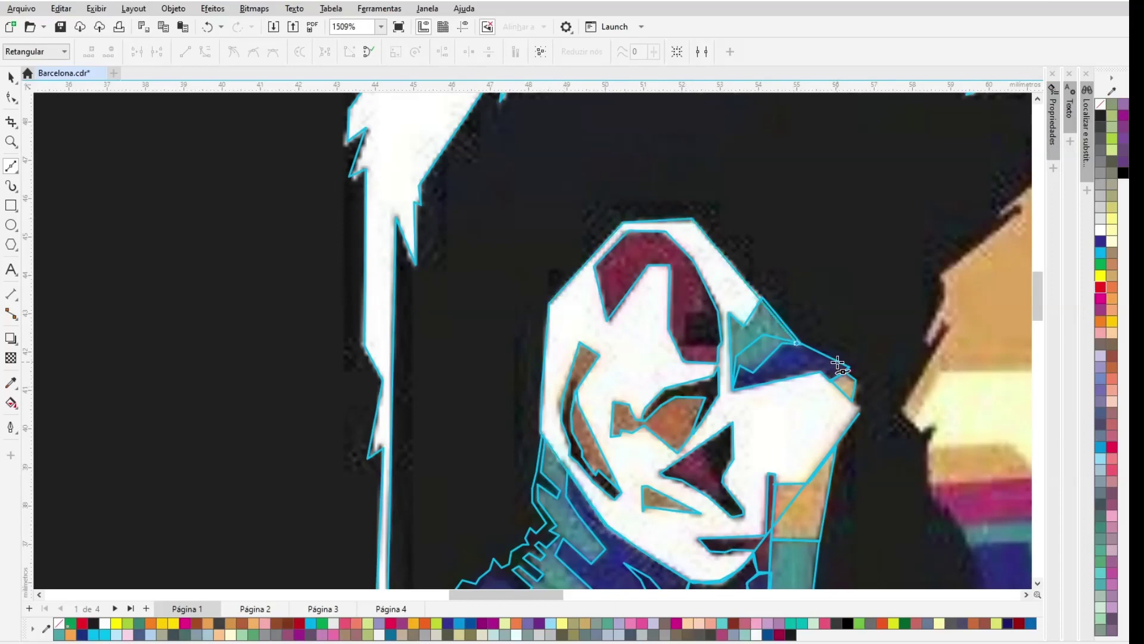
pyautogui.click(859, 413)
# Step: Select all the traced shapes on the page and set their outline width to 1,0 pt
pyautogui.click(10, 78)
pyautogui.click(817, 230)
pyautogui.press('F4')
pyautogui.hotkey('ctrl', 'a')
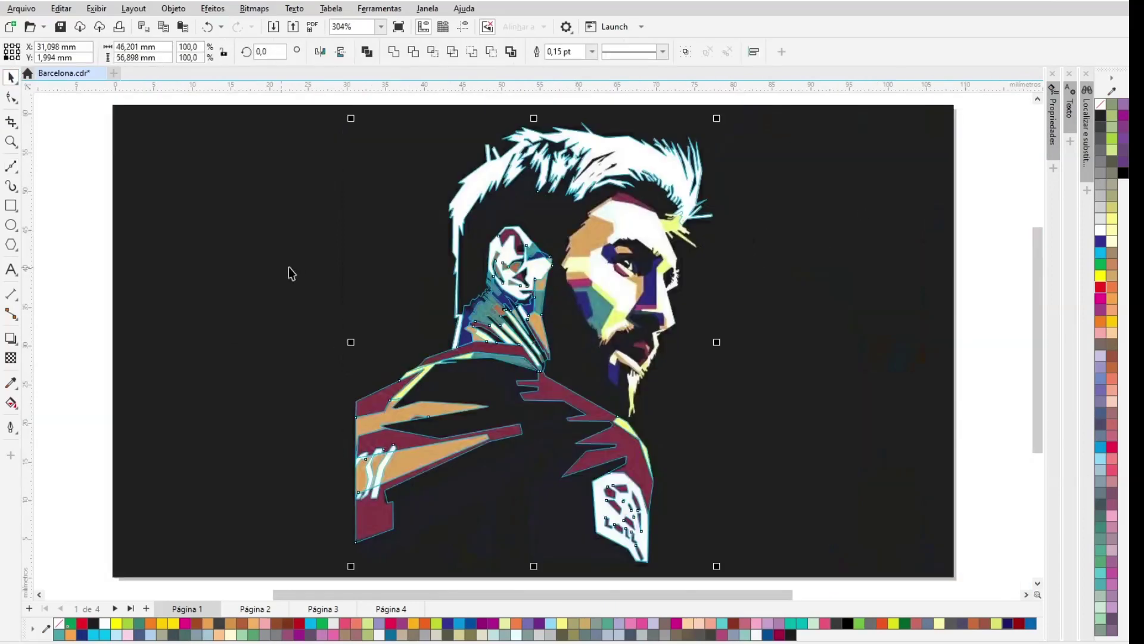
pyautogui.click(592, 51)
pyautogui.click(566, 107)
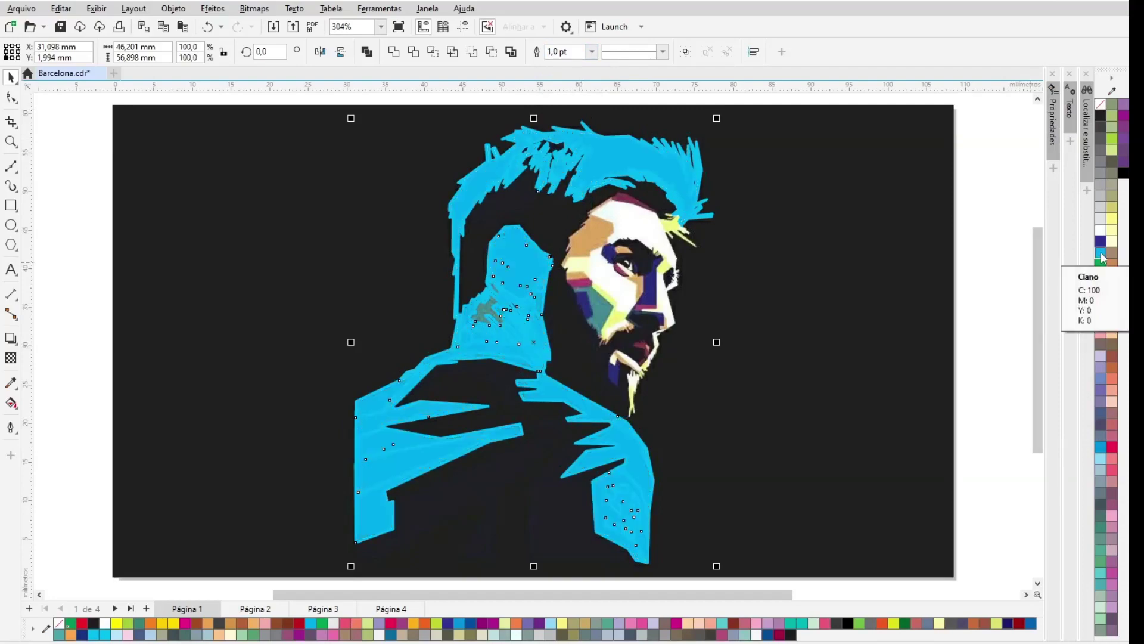